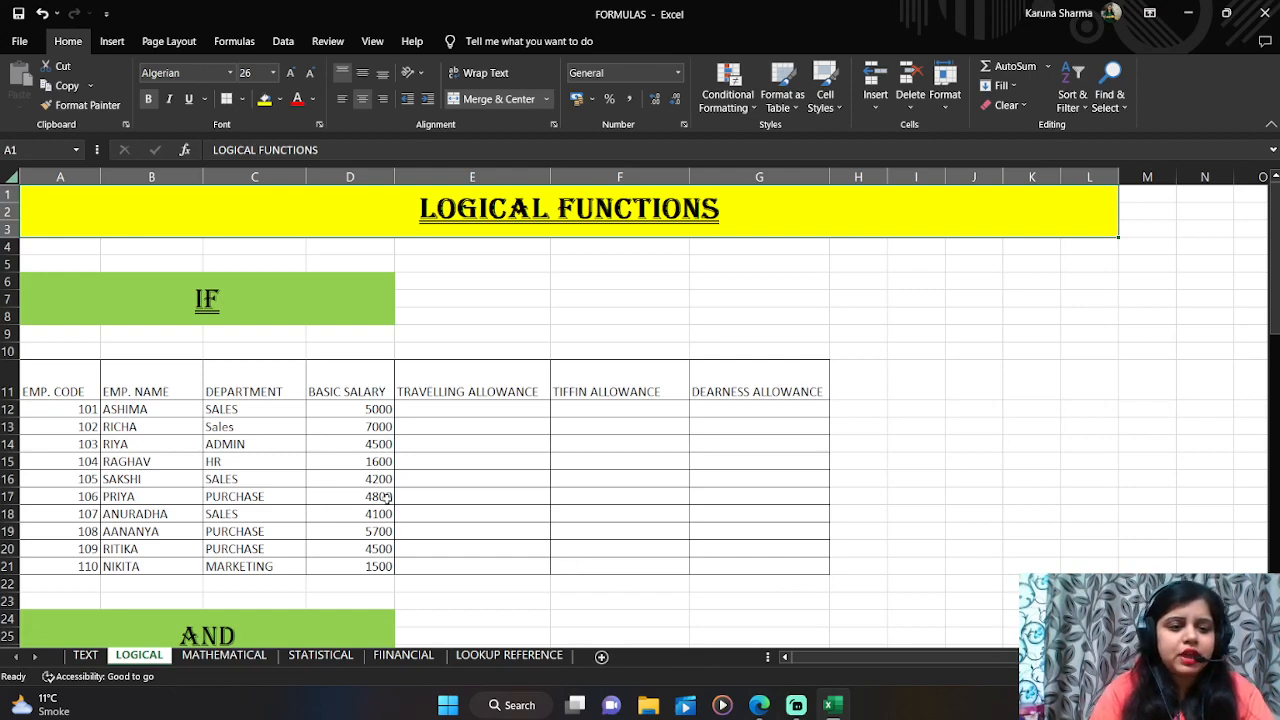
Step: Review the employee table's column headings from EMP. CODE through TRAVELLING ALLOWANCE
{"action": "left_click", "coordinate": [72, 392]}
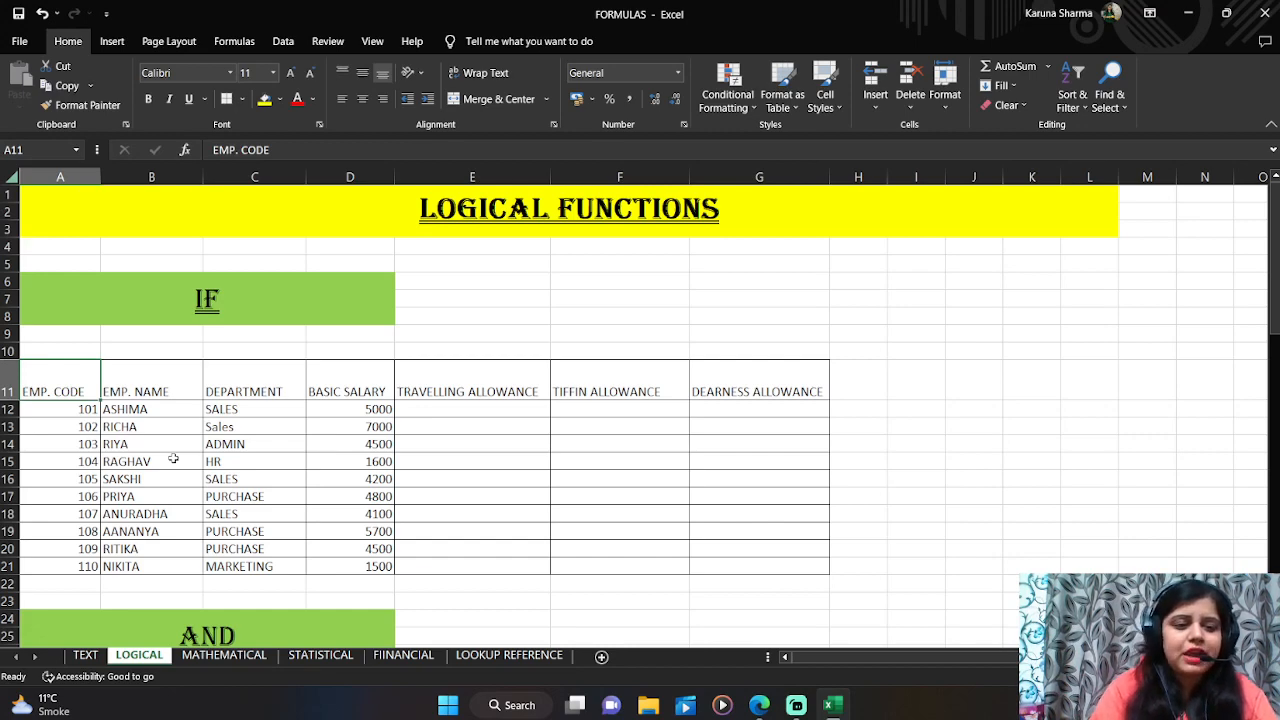
{"action": "left_click", "coordinate": [131, 385]}
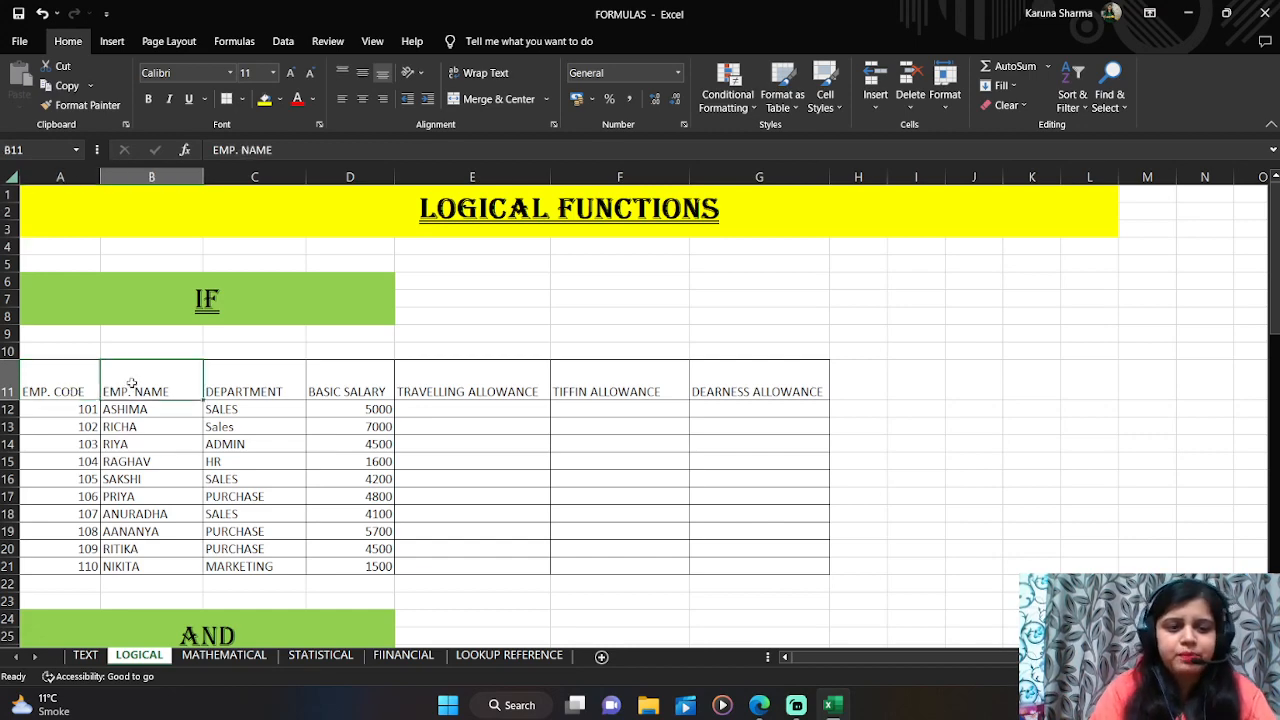
{"action": "left_click", "coordinate": [228, 386]}
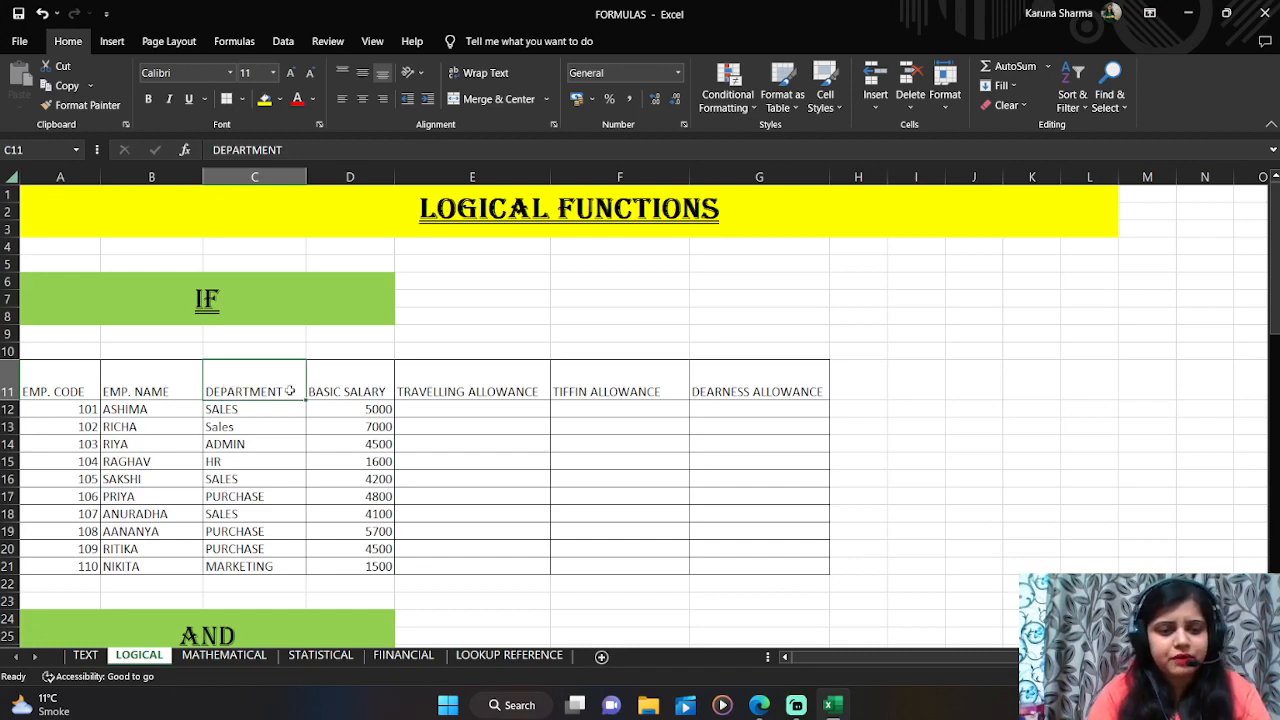
{"action": "left_click", "coordinate": [348, 384]}
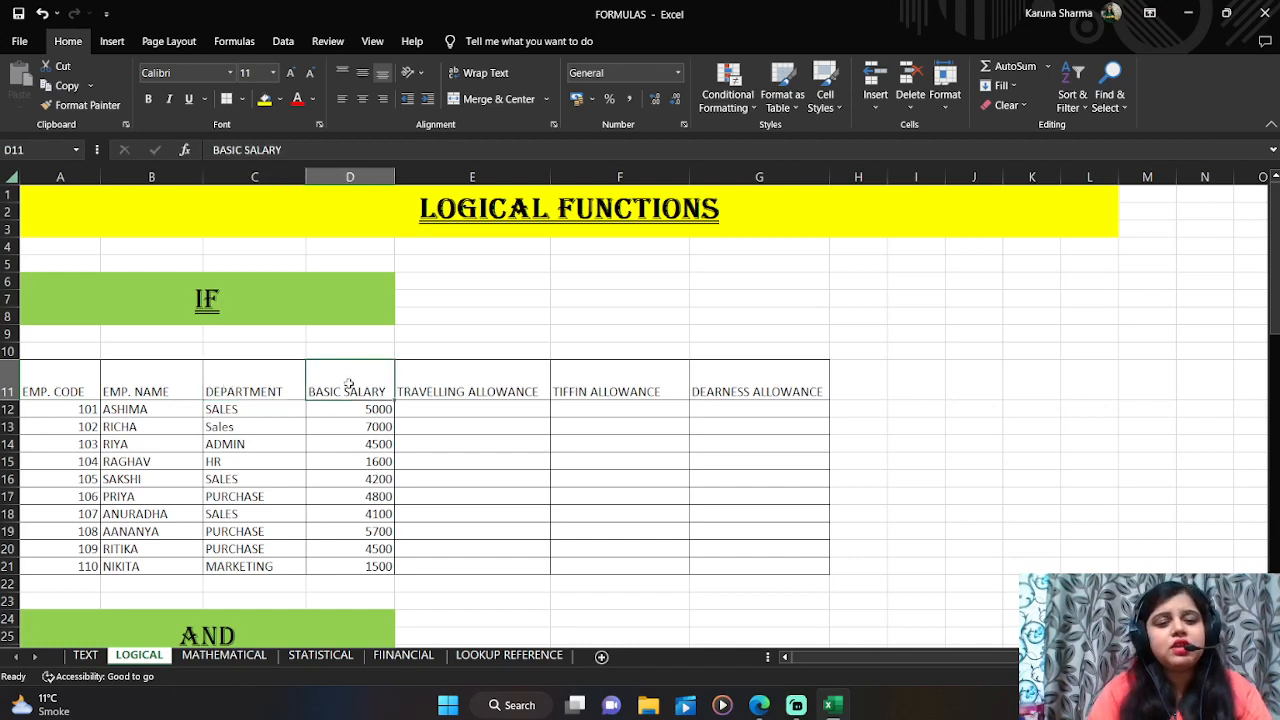
{"action": "left_click", "coordinate": [470, 394]}
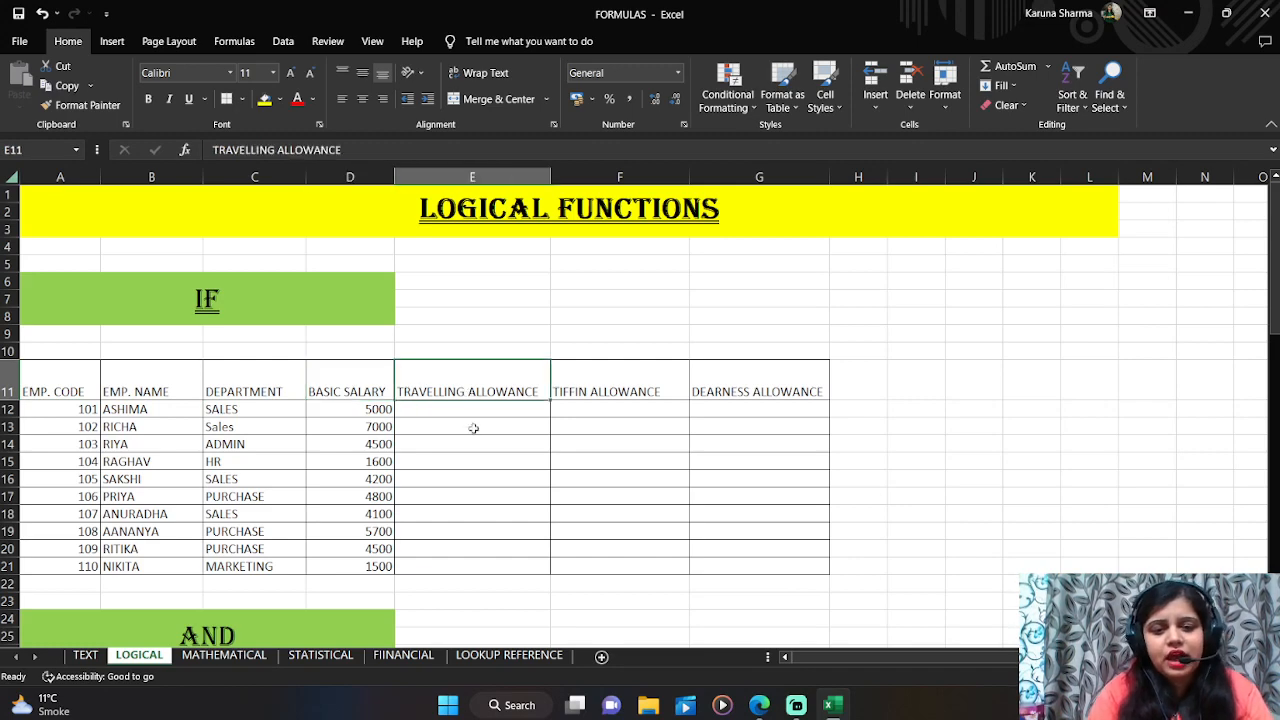
{"action": "left_click", "coordinate": [473, 412]}
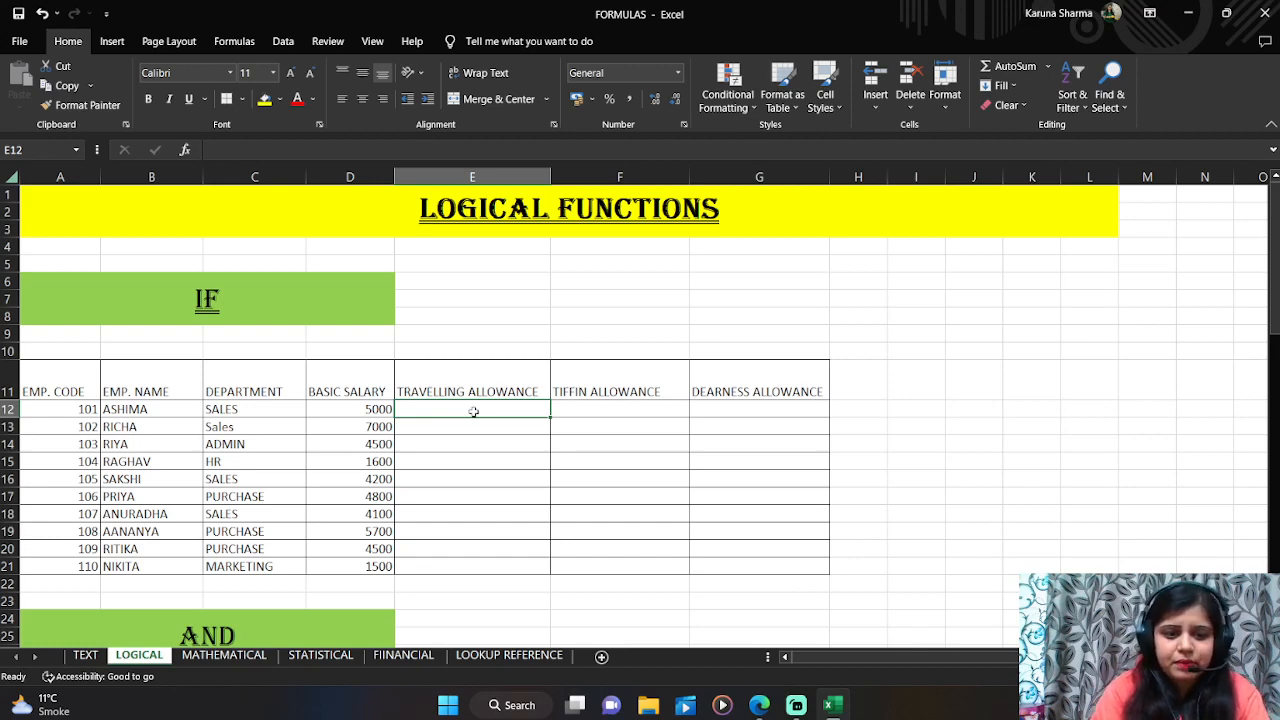
Step: Change the department entry in C13 to SALES in uppercase
{"action": "key", "text": "Down"}
{"action": "key", "text": "Left"}
{"action": "key", "text": "Left"}
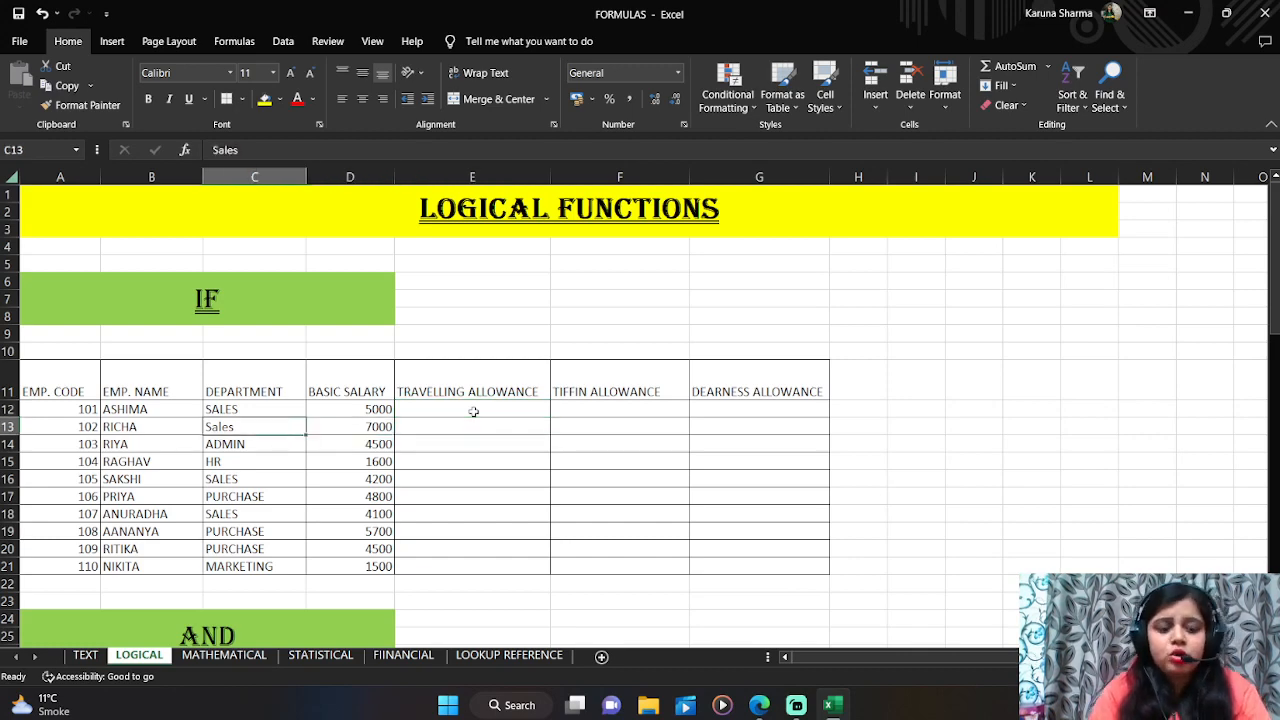
{"action": "type", "text": "SALES"}
{"action": "key", "text": "Right"}
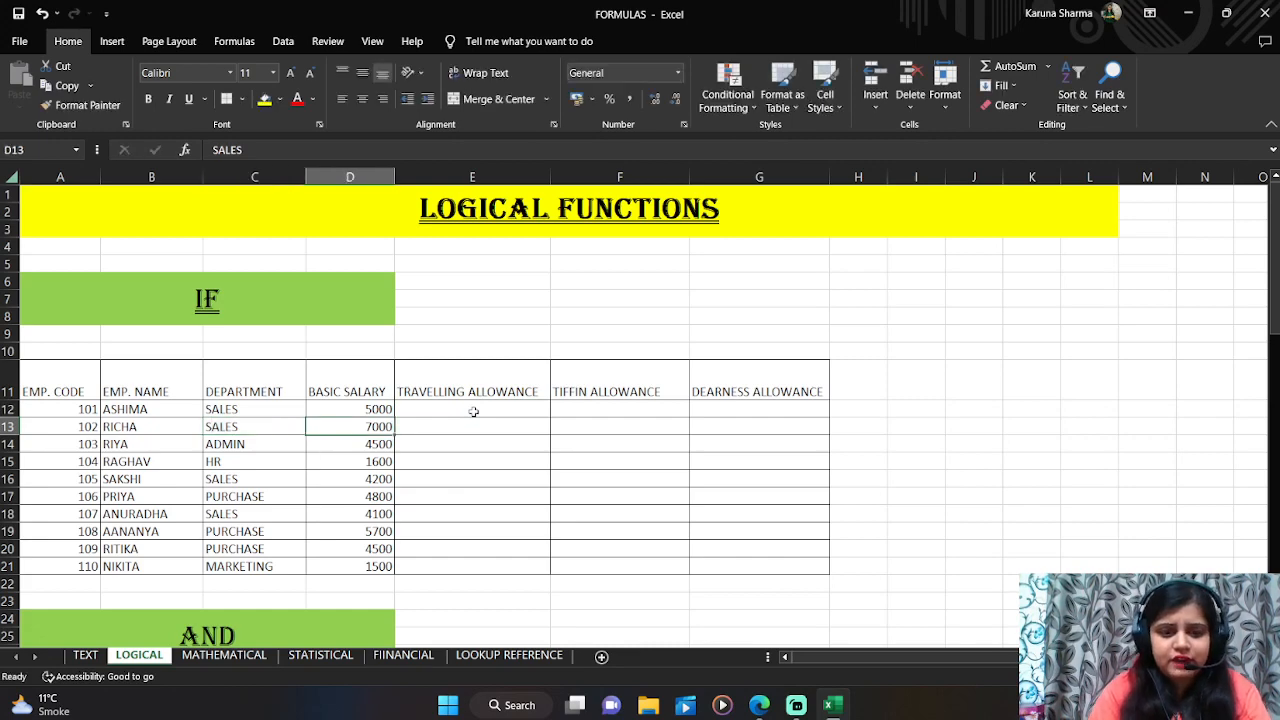
Step: In E12, enter the formula =IF(C12="SALES",(D12*5%),100) to calculate the travelling allowance
{"action": "key", "text": "Right"}
{"action": "key", "text": "Up"}
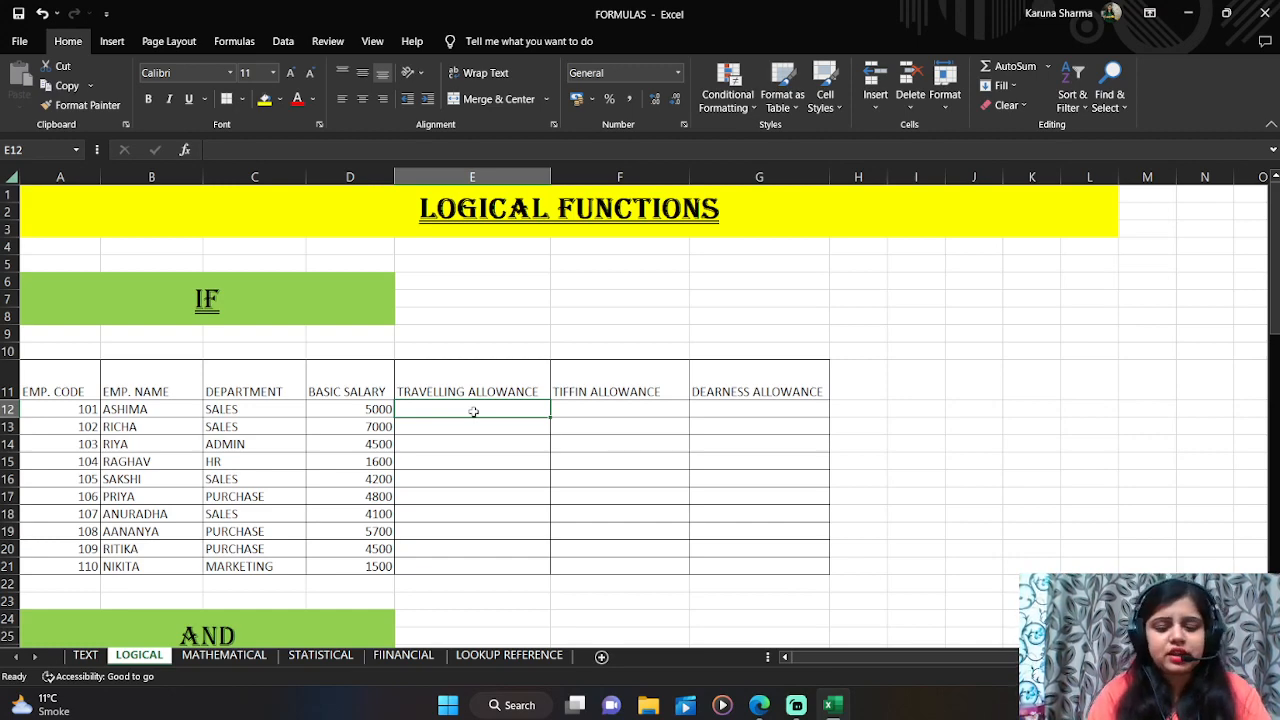
{"action": "type", "text": "="}
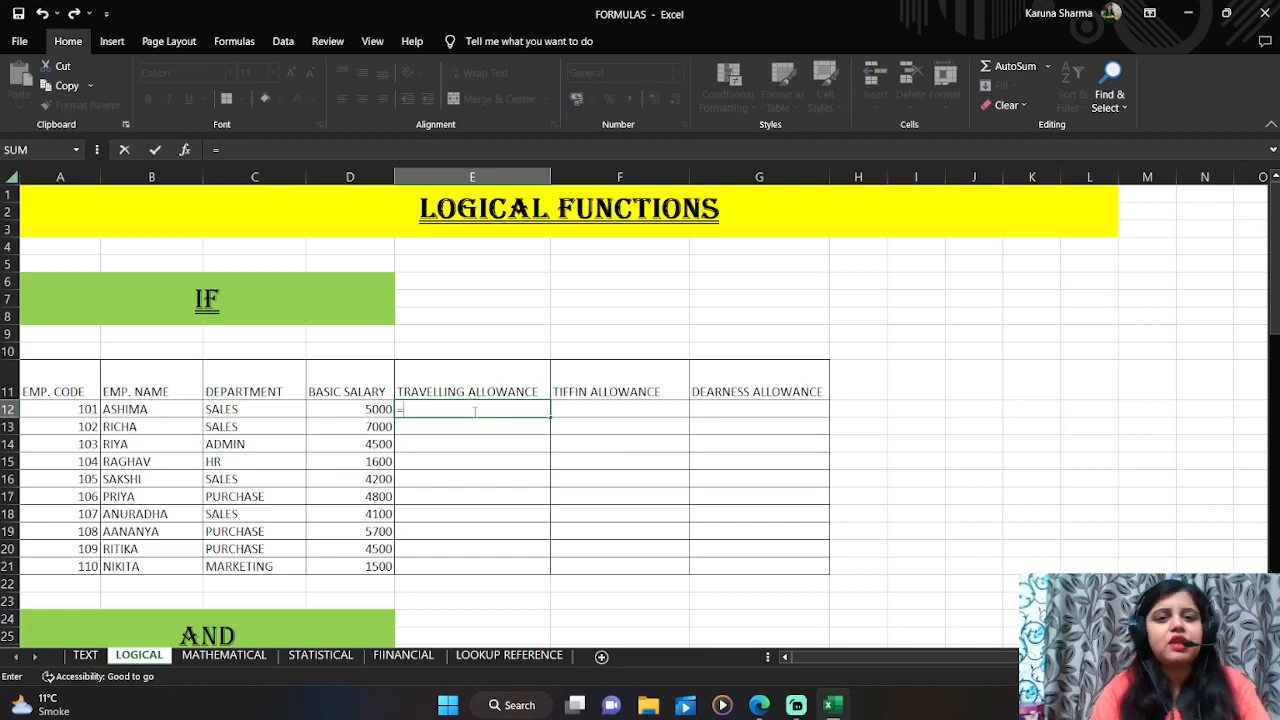
{"action": "type", "text": "i"}
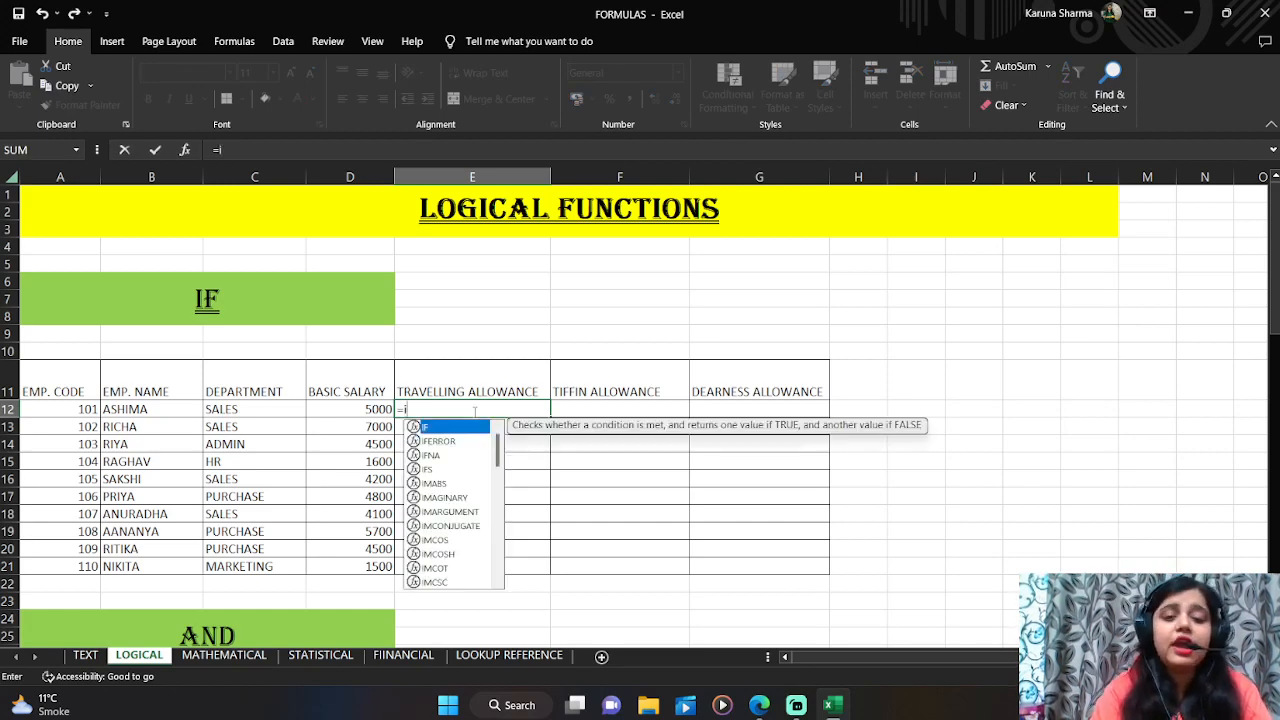
{"action": "type", "text": "f("}
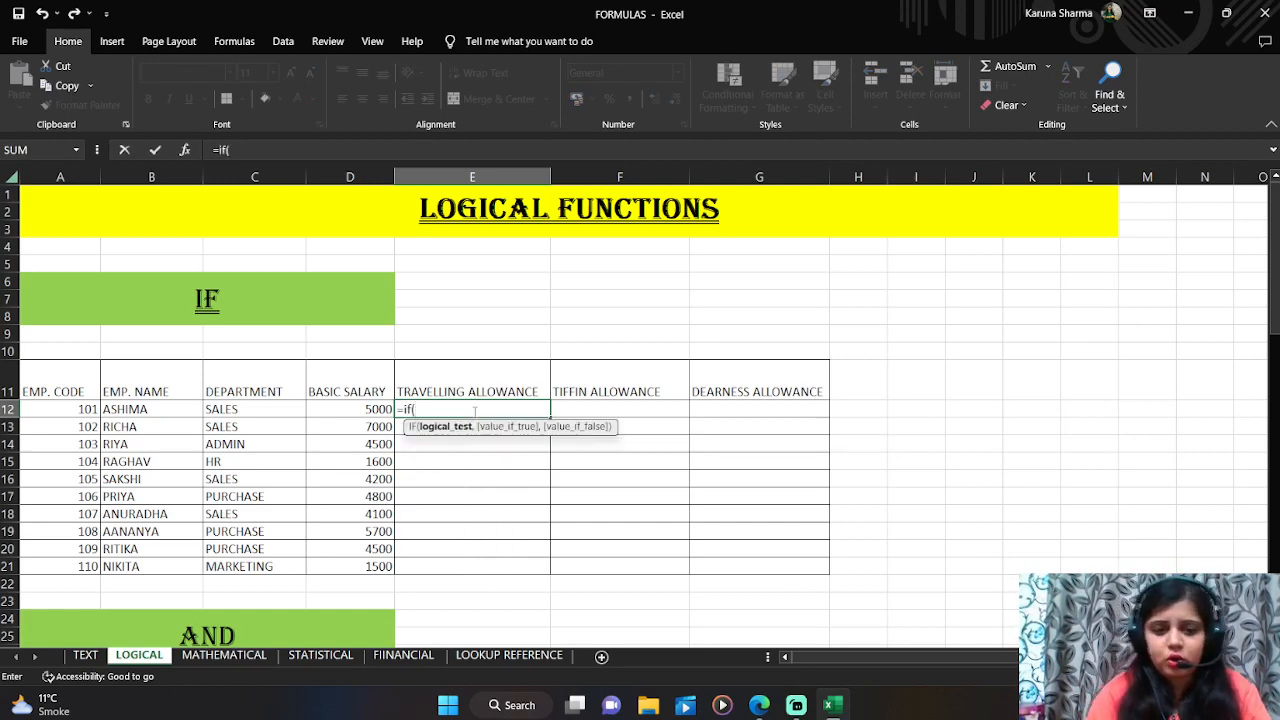
{"action": "key", "text": "Left"}
{"action": "key", "text": "Left"}
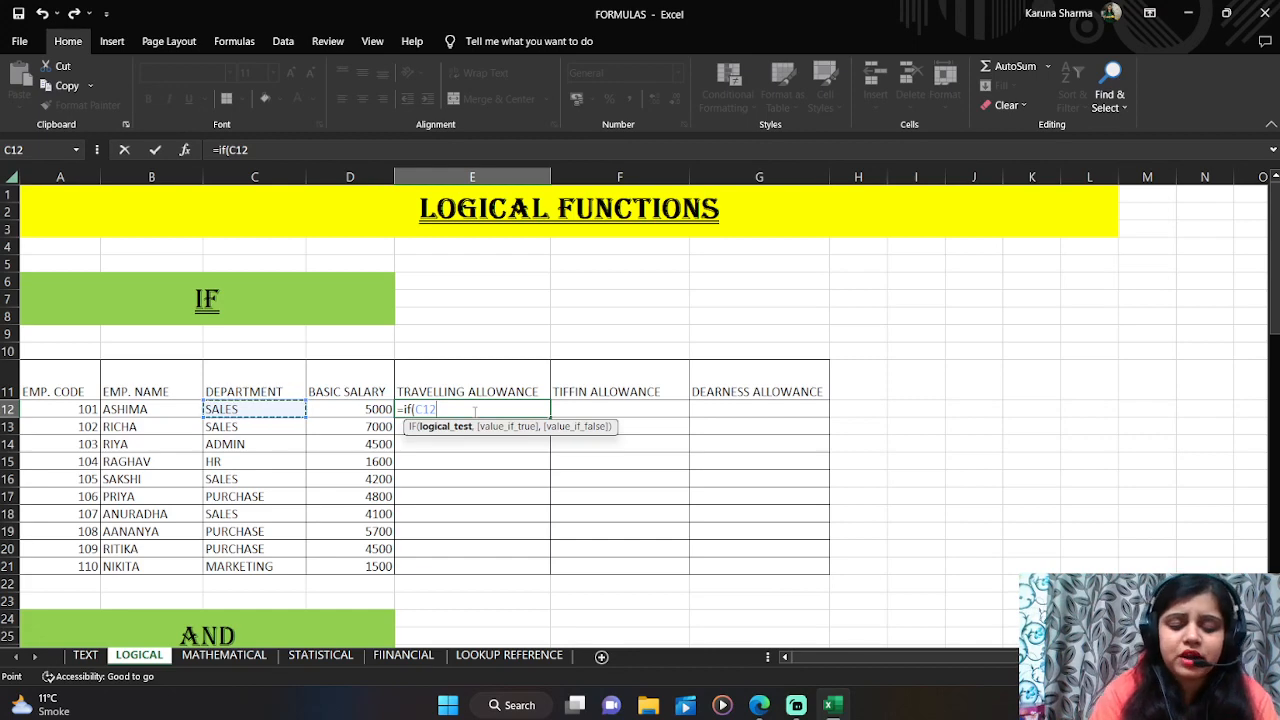
{"action": "type", "text": "="}
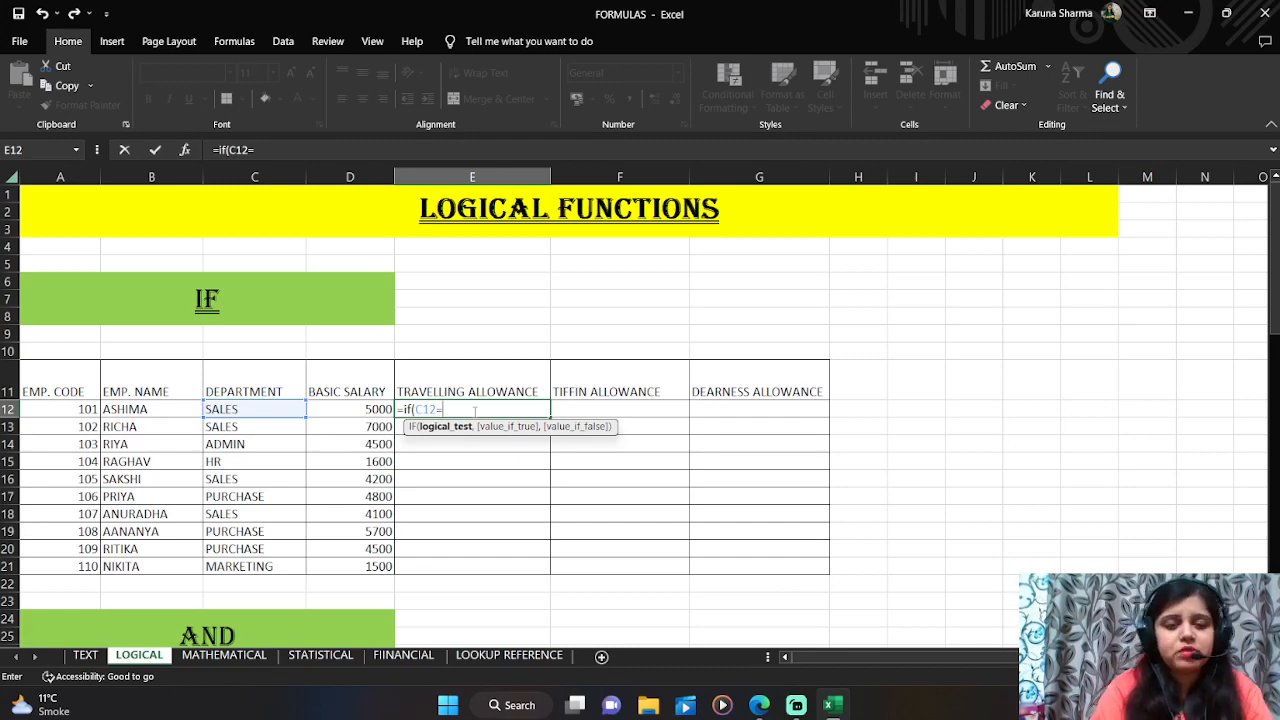
{"action": "type", "text": "\""}
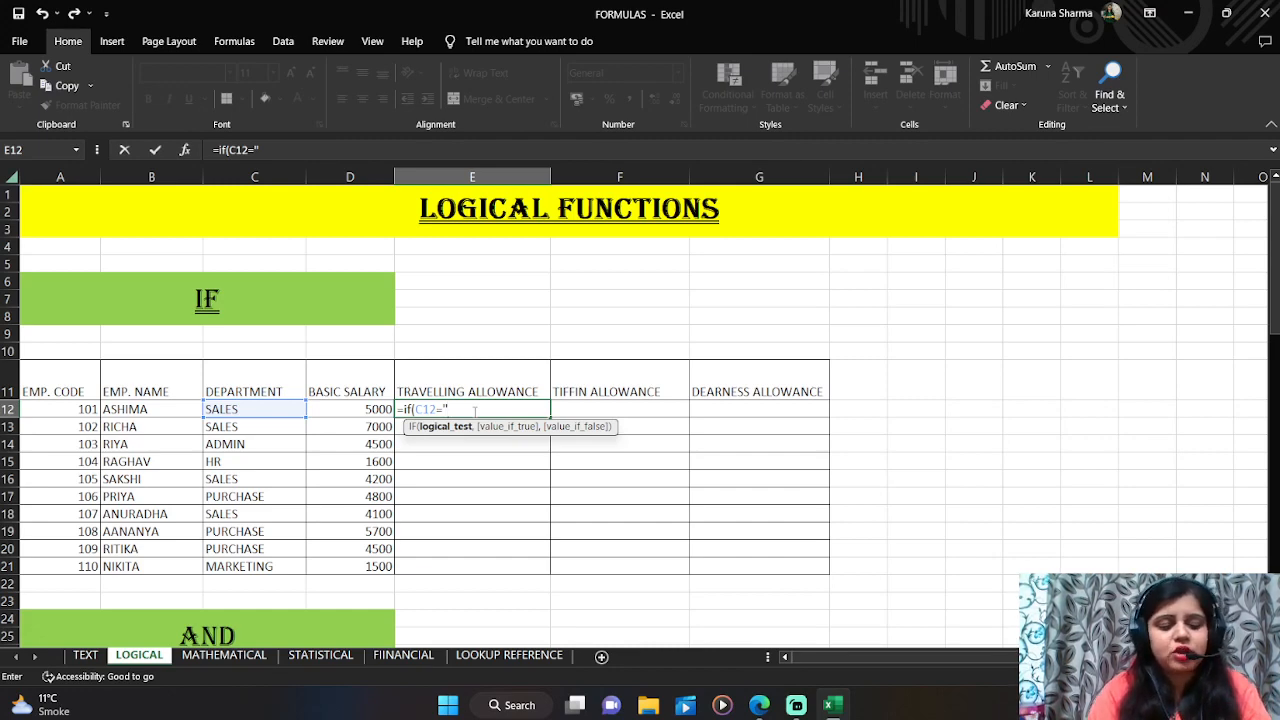
{"action": "type", "text": "SALES"}
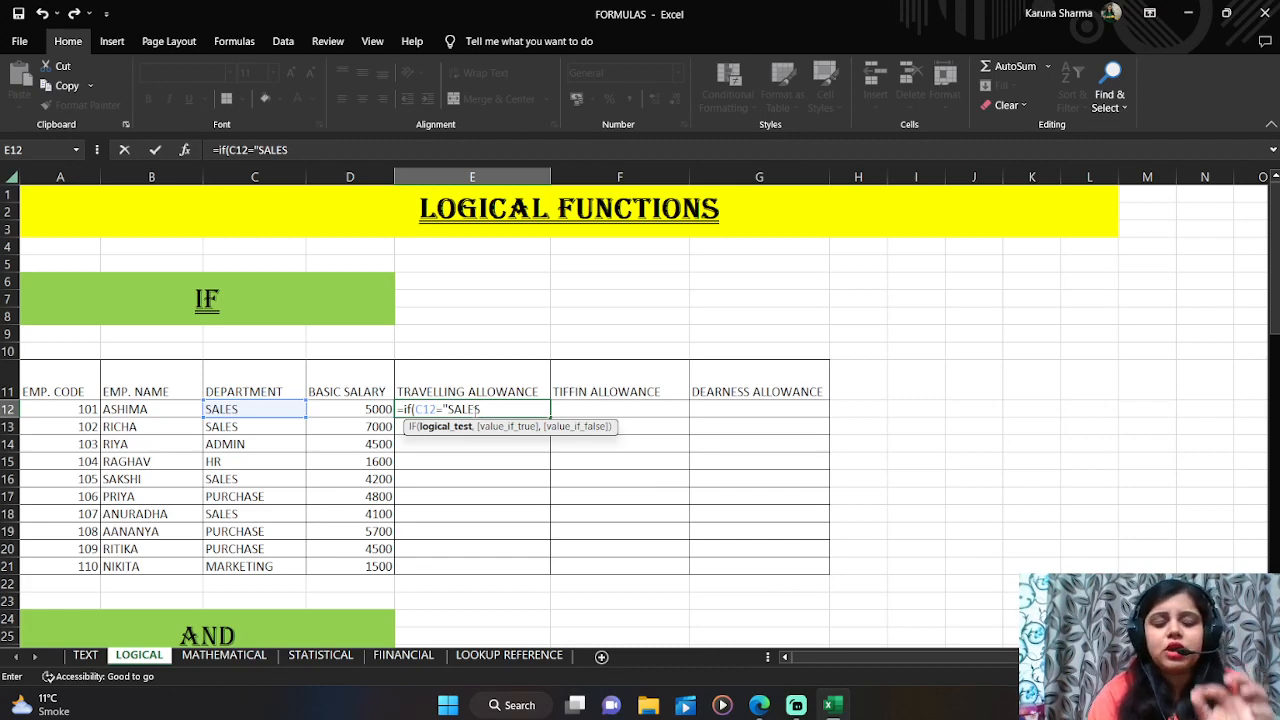
{"action": "type", "text": "\""}
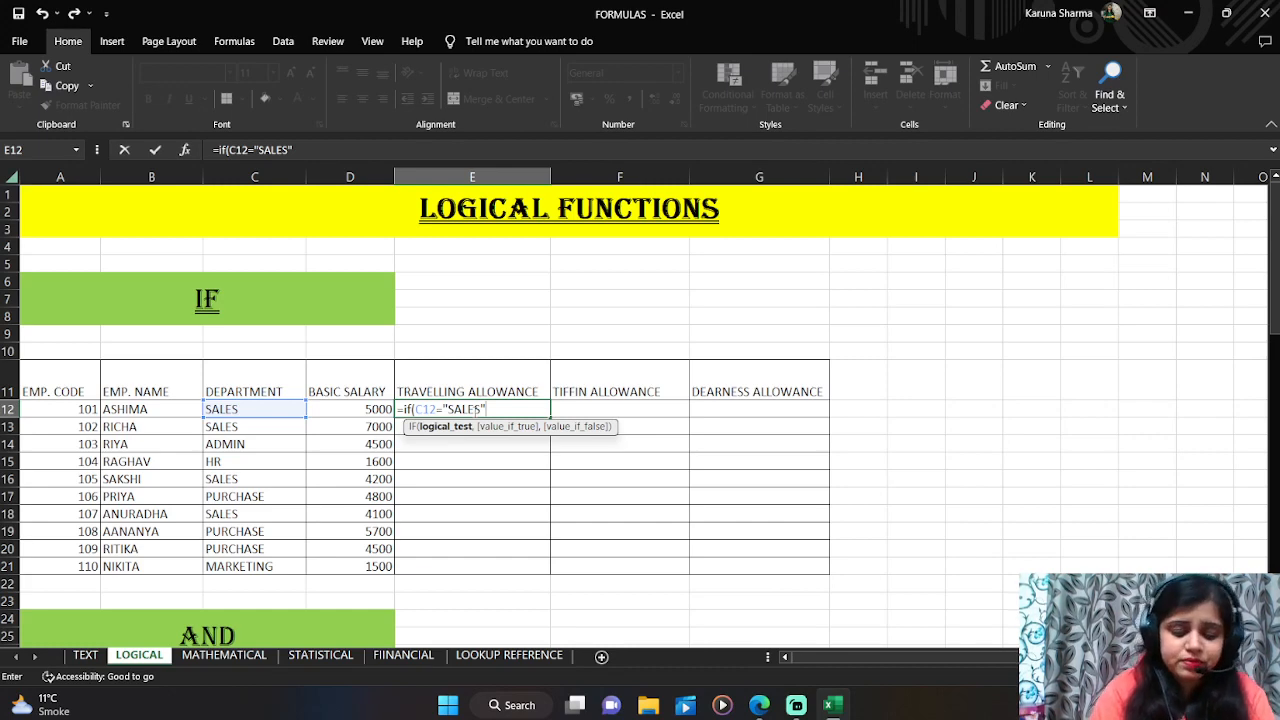
{"action": "type", "text": ","}
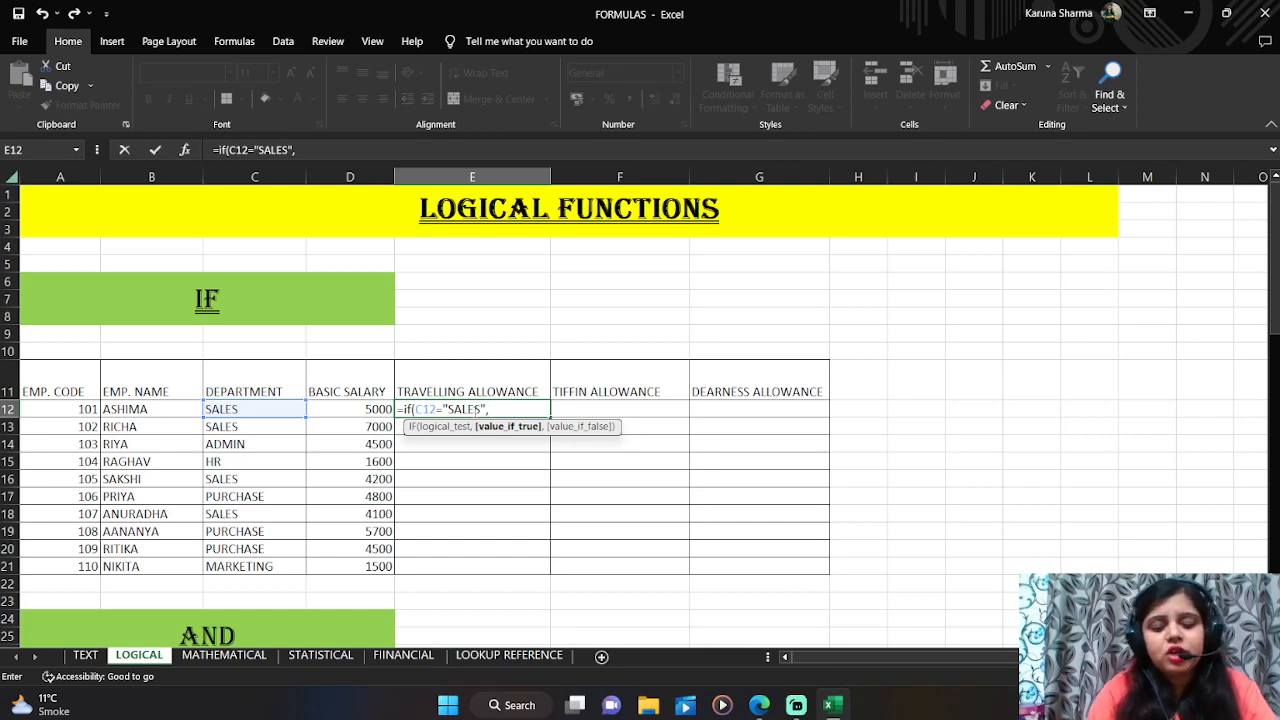
{"action": "type", "text": "("}
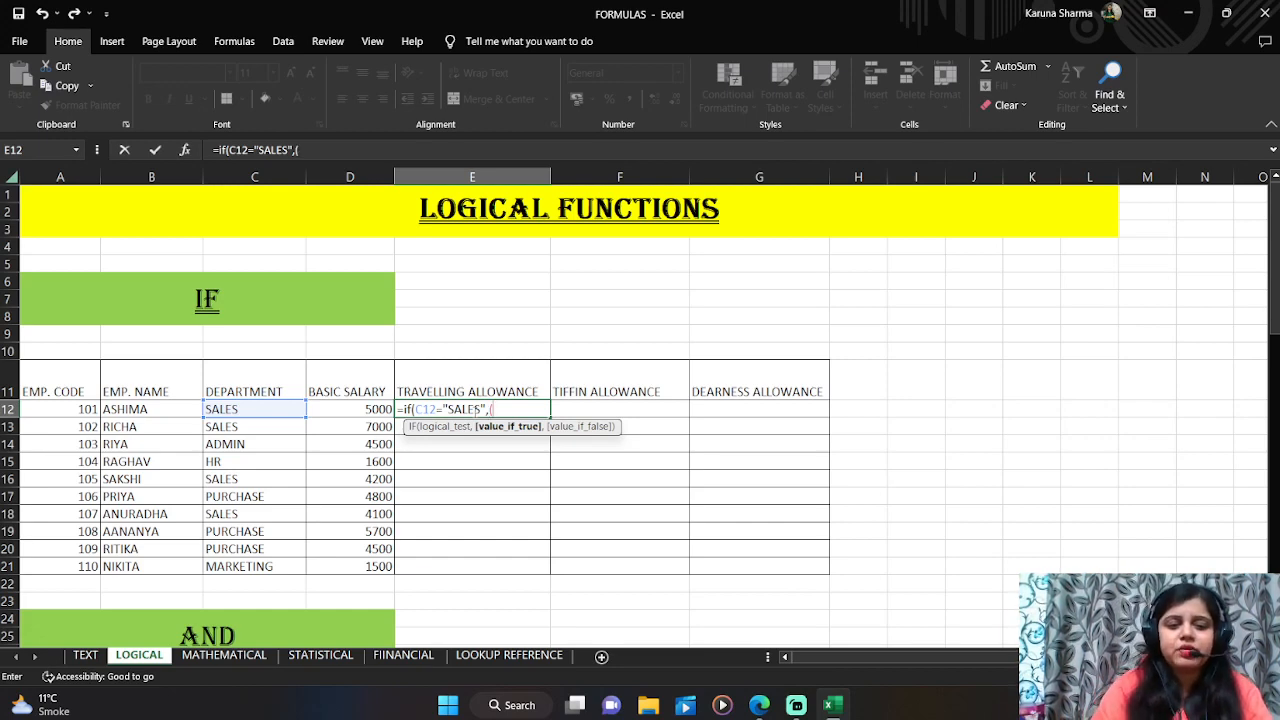
{"action": "type", "text": "D12"}
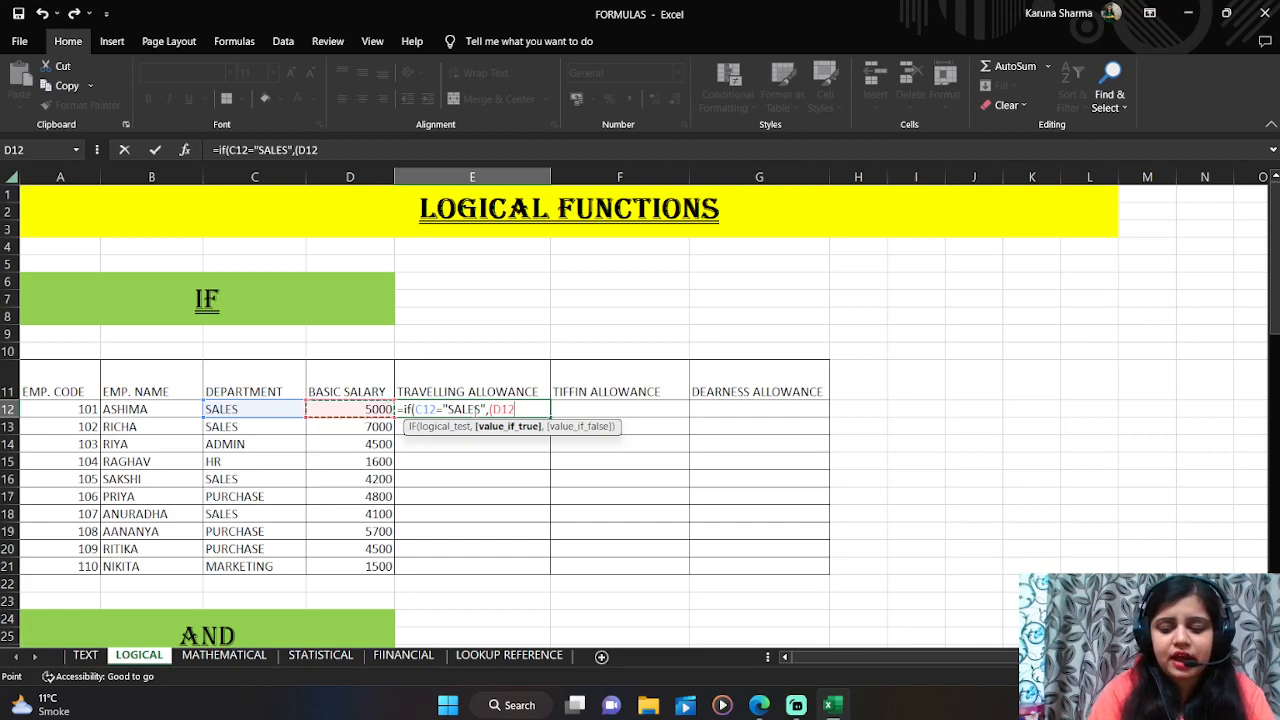
{"action": "type", "text": "*5%"}
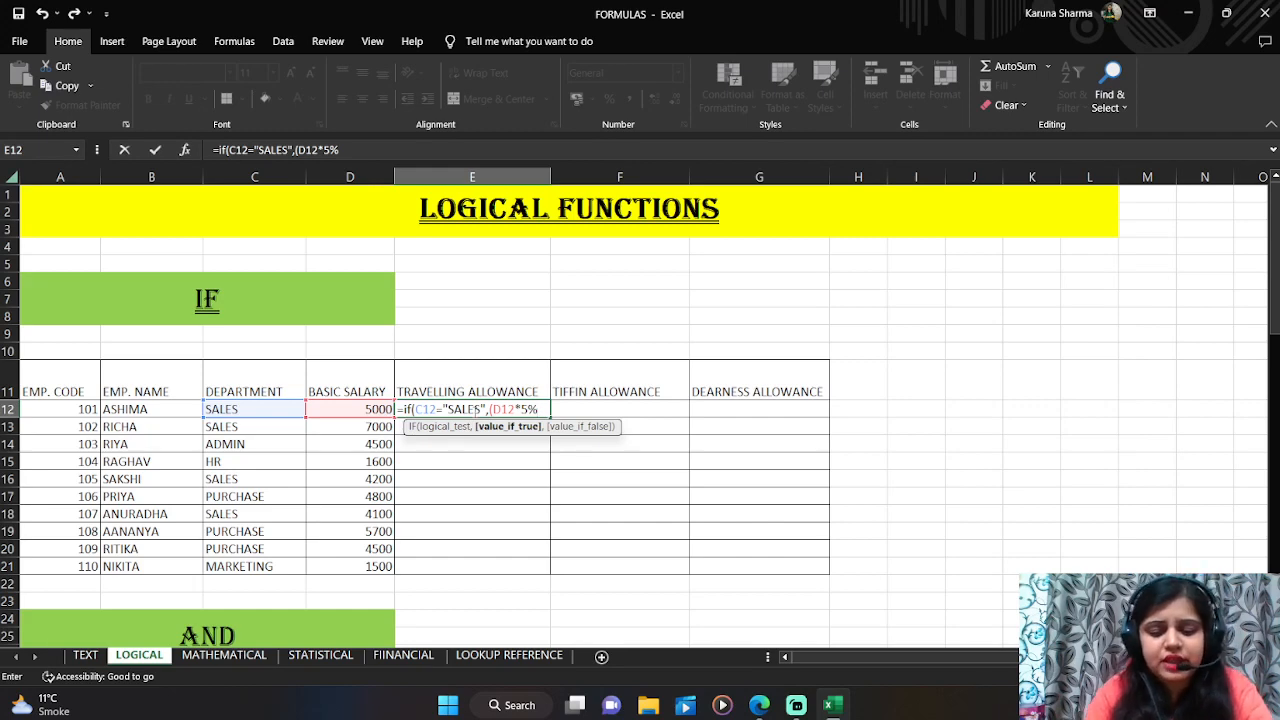
{"action": "type", "text": ")"}
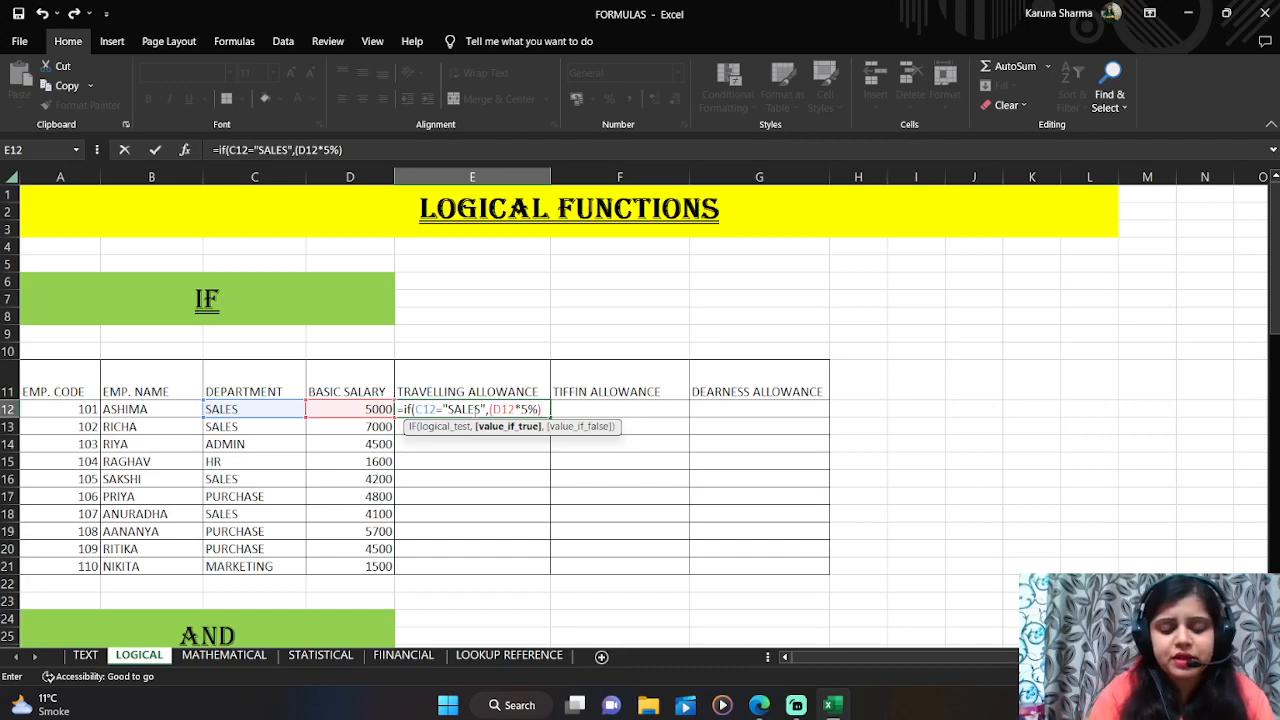
{"action": "type", "text": ",100"}
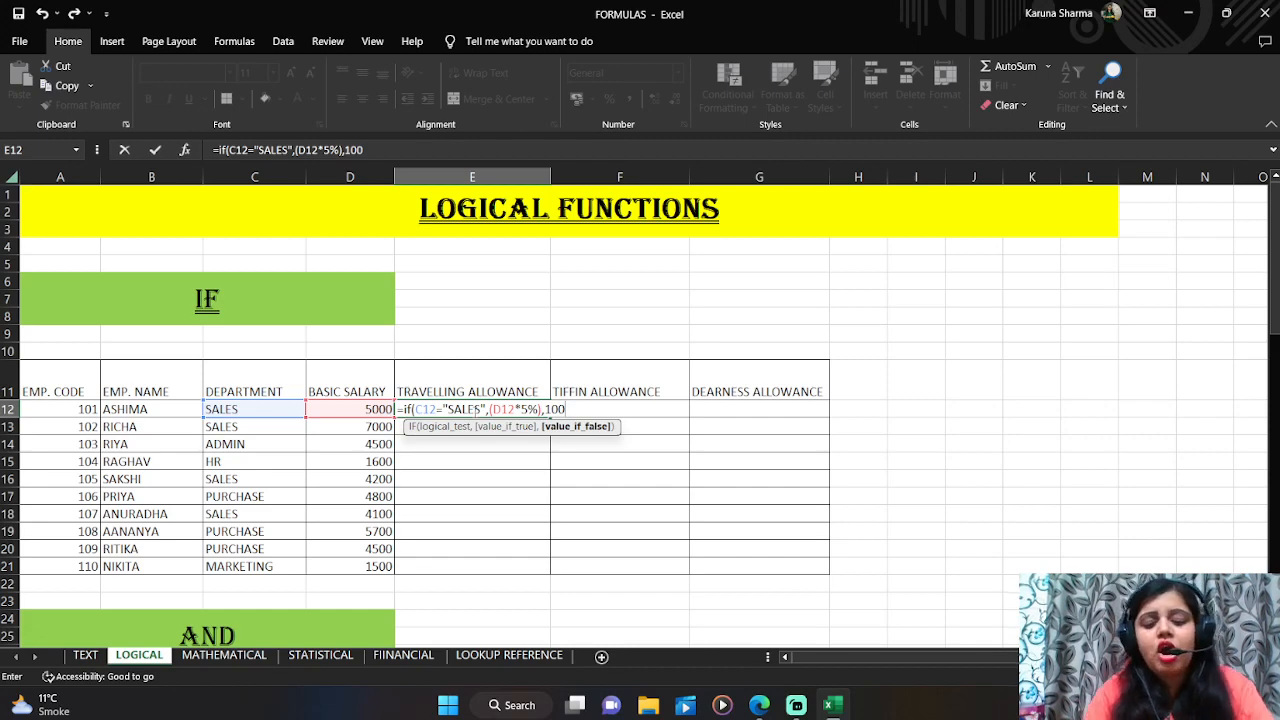
{"action": "type", "text": ")"}
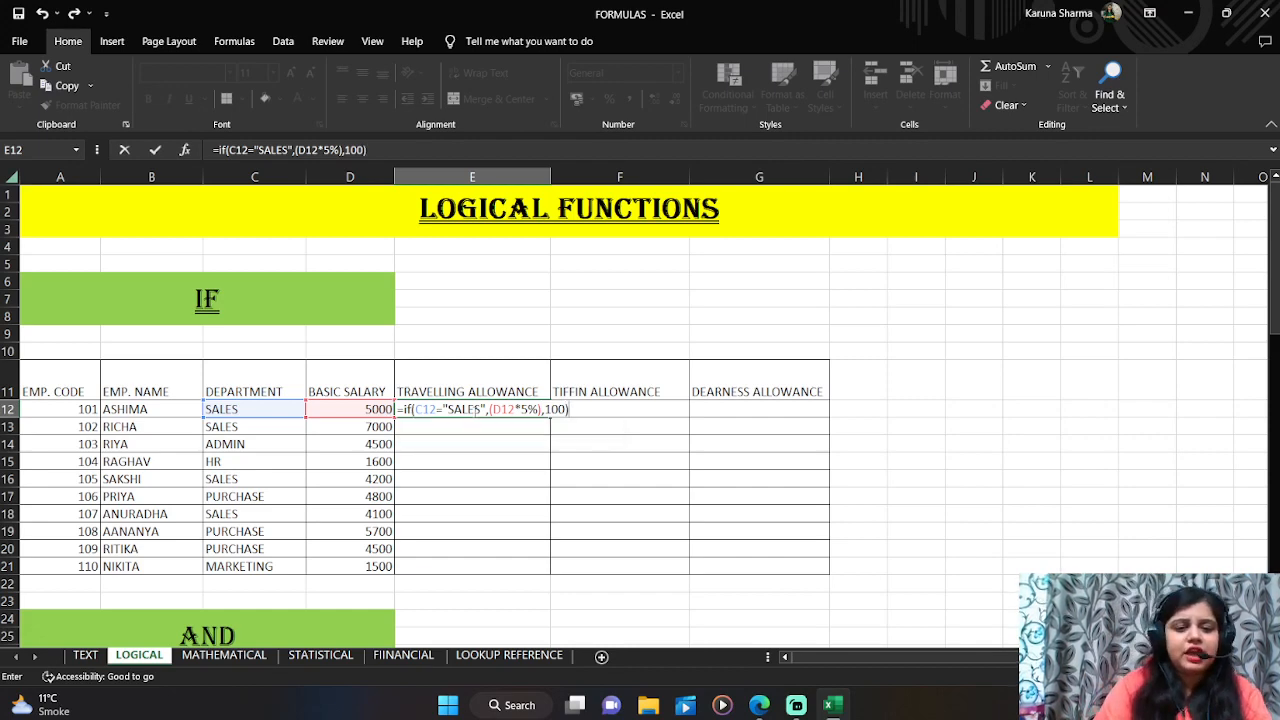
{"action": "key", "text": "Return"}
Step: Copy the travelling allowance formula down column E from E12 through E22
{"action": "left_click", "coordinate": [473, 411]}
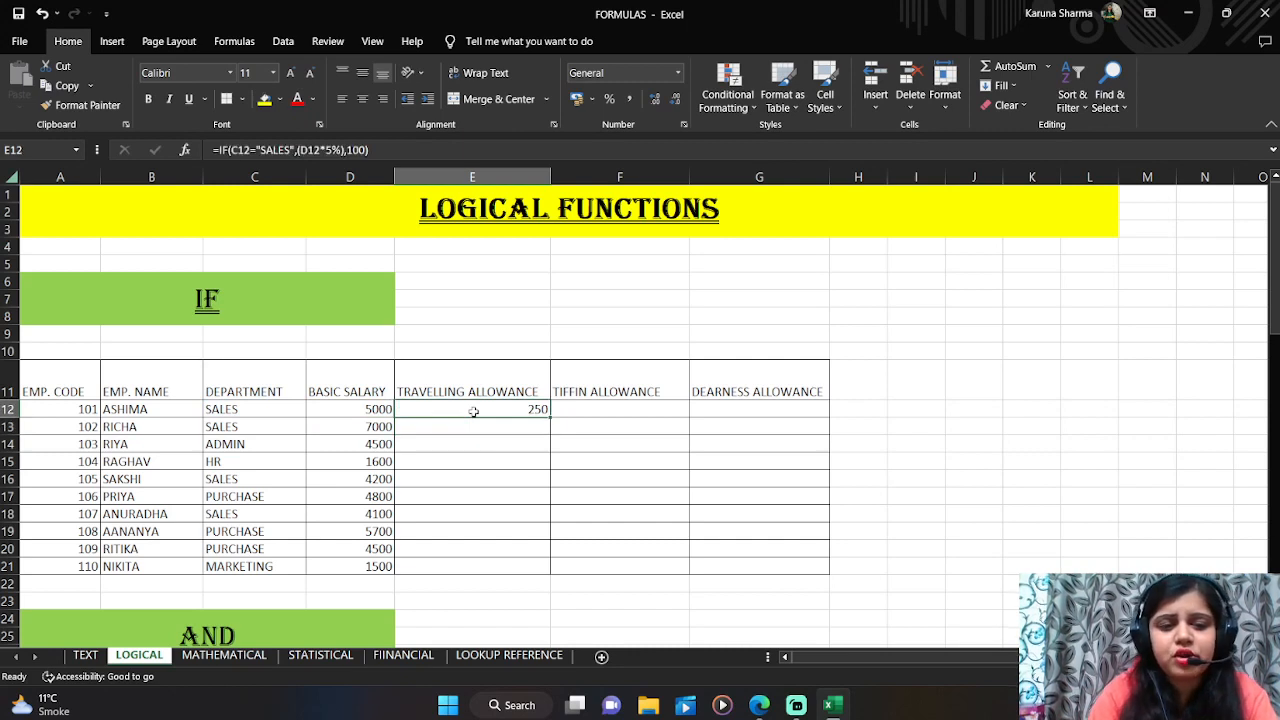
{"action": "left_click", "coordinate": [270, 412]}
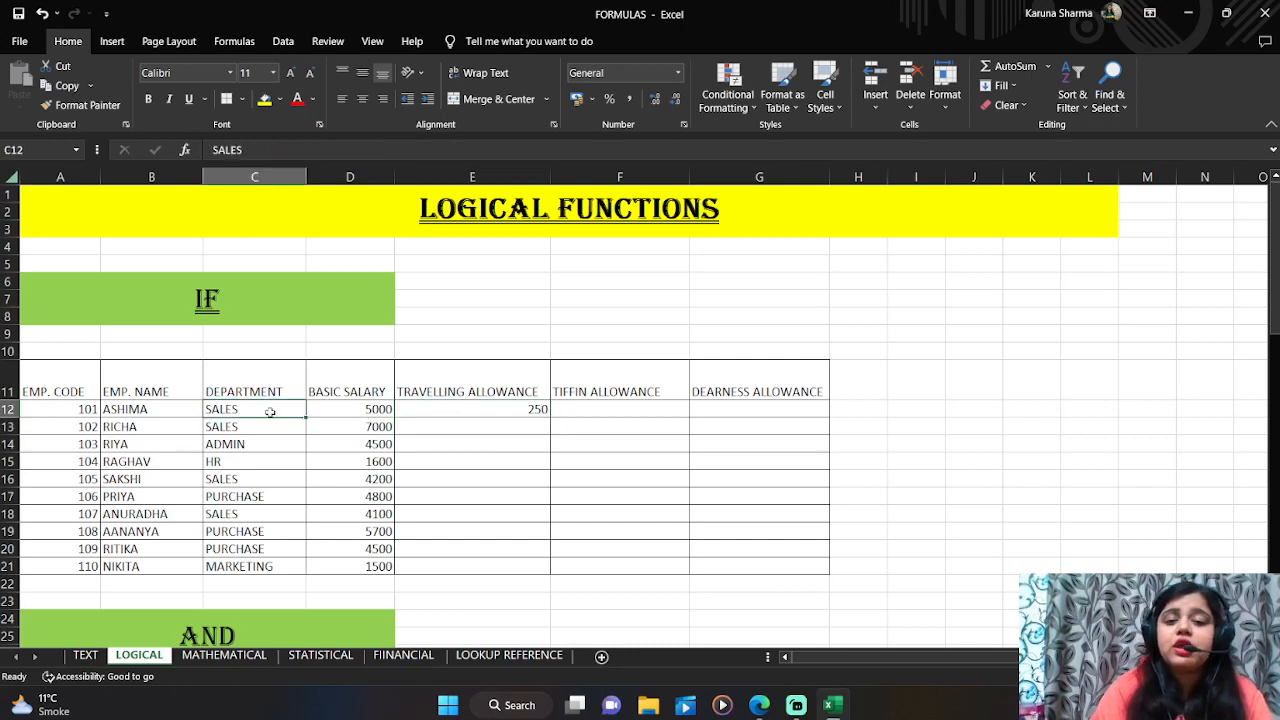
{"action": "left_click", "coordinate": [486, 405]}
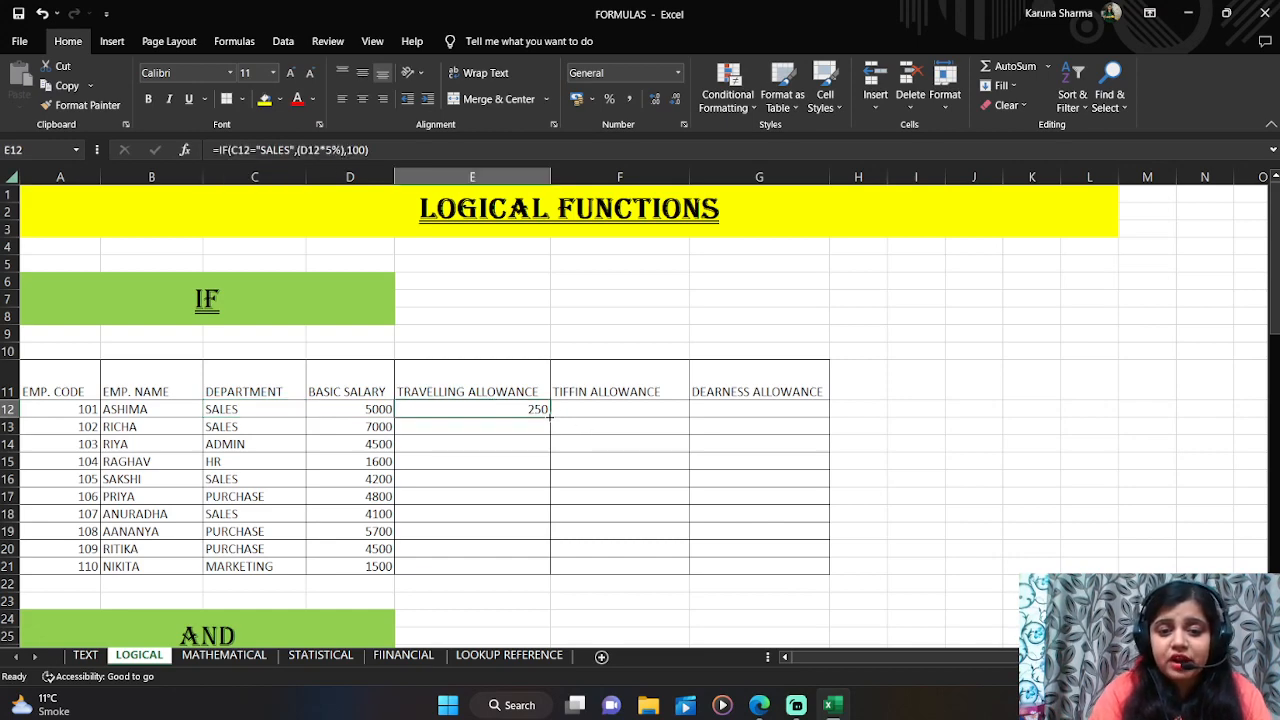
{"action": "left_click_drag", "start_coordinate": [549, 417], "coordinate": [548, 590]}
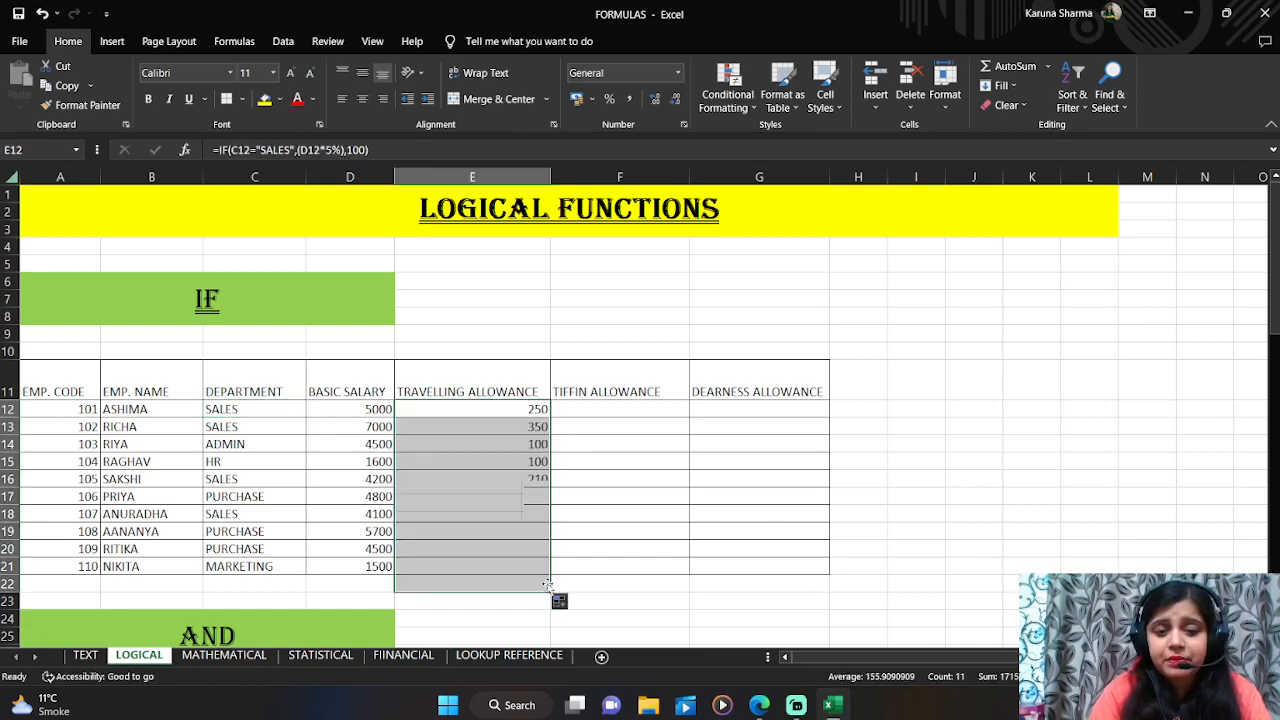
{"action": "left_click", "coordinate": [537, 586]}
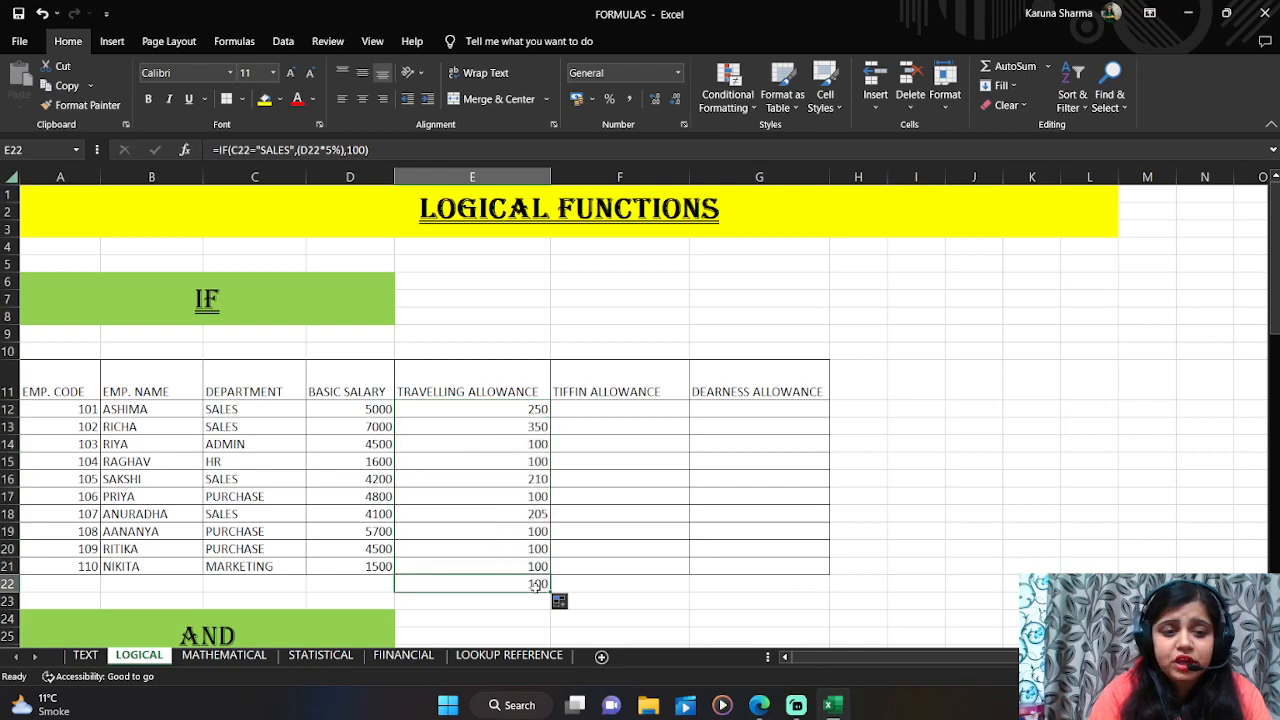
Step: Check the departments and copied travelling allowance formulas row by row down the table
{"action": "left_click", "coordinate": [237, 430]}
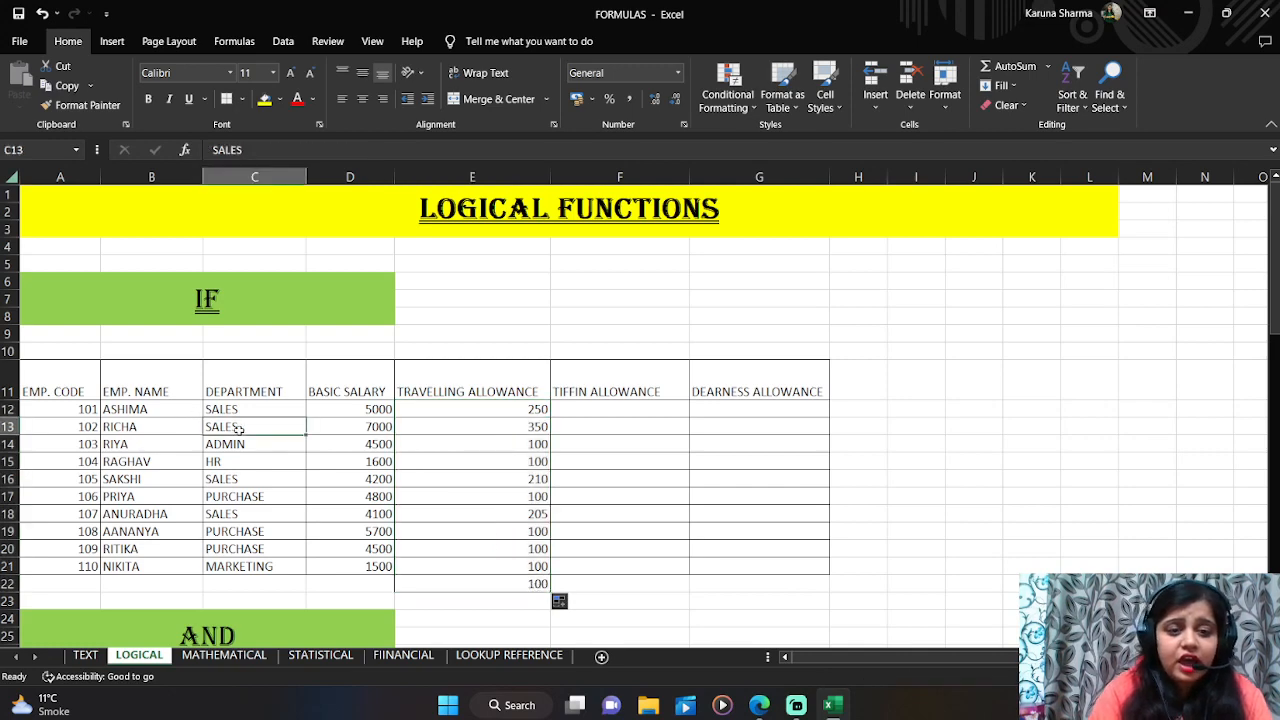
{"action": "left_click", "coordinate": [501, 421]}
{"action": "key", "text": "Down"}
{"action": "key", "text": "Left"}
{"action": "key", "text": "Left"}
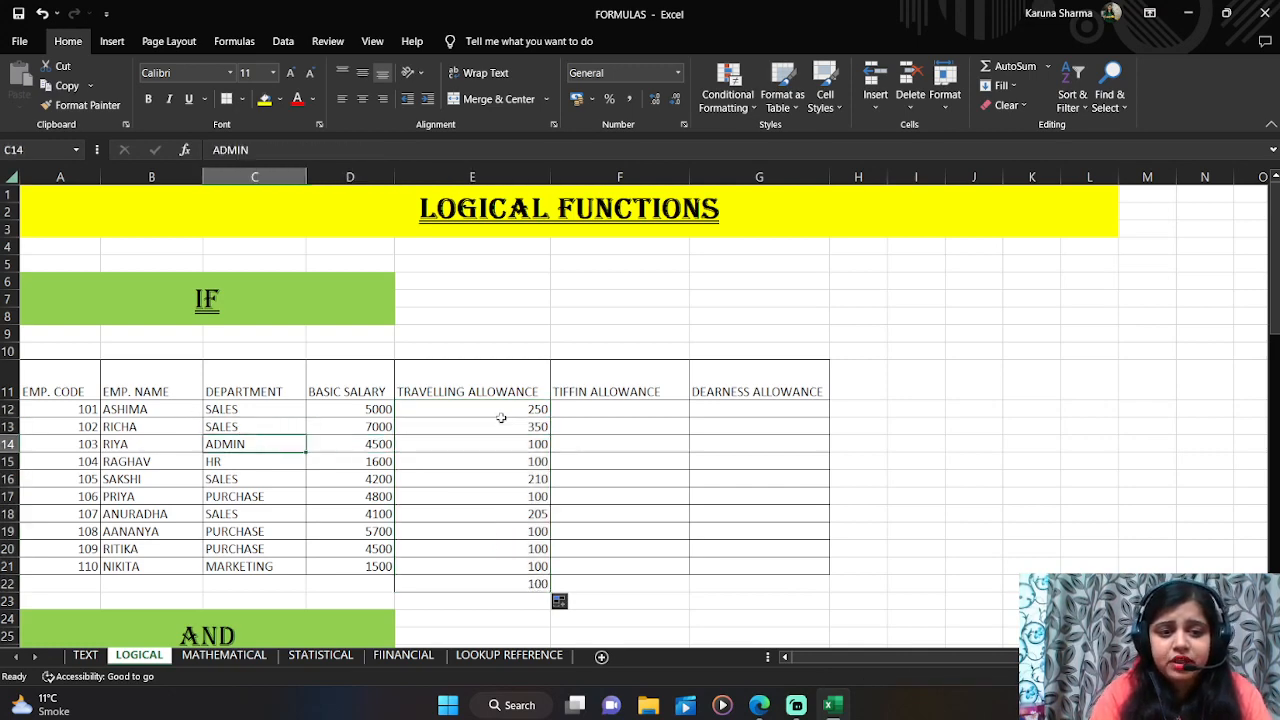
{"action": "key", "text": "Right"}
{"action": "key", "text": "Right"}
{"action": "key", "text": "Down"}
{"action": "key", "text": "Down"}
{"action": "key", "text": "Down"}
{"action": "key", "text": "Down"}
{"action": "key", "text": "Down"}
{"action": "key", "text": "Down"}
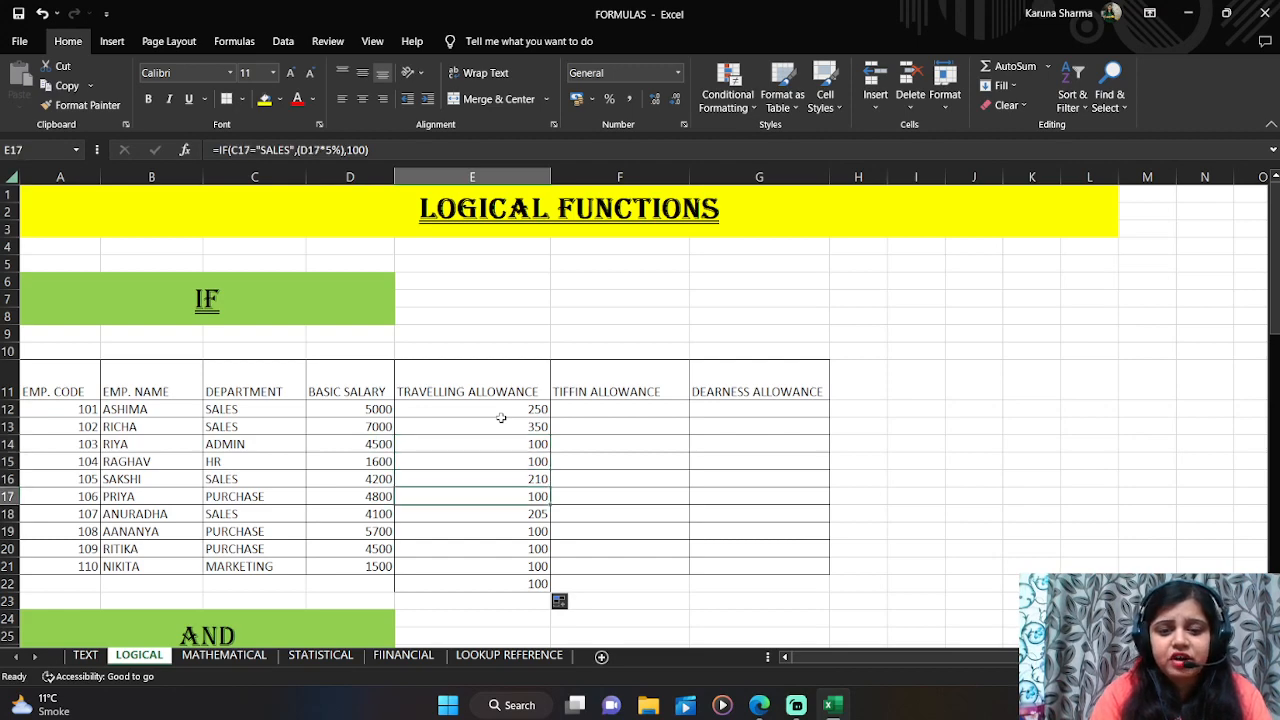
{"action": "key", "text": "Down"}
{"action": "key", "text": "Down"}
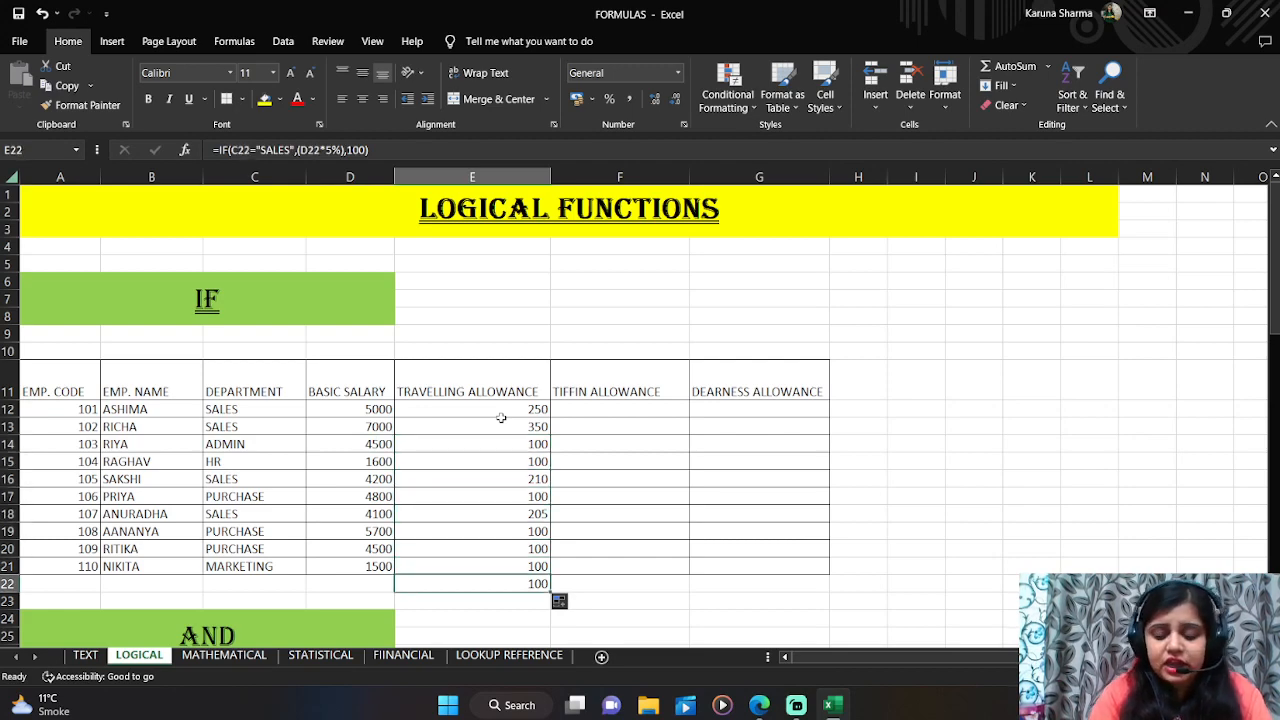
{"action": "key", "text": "Left"}
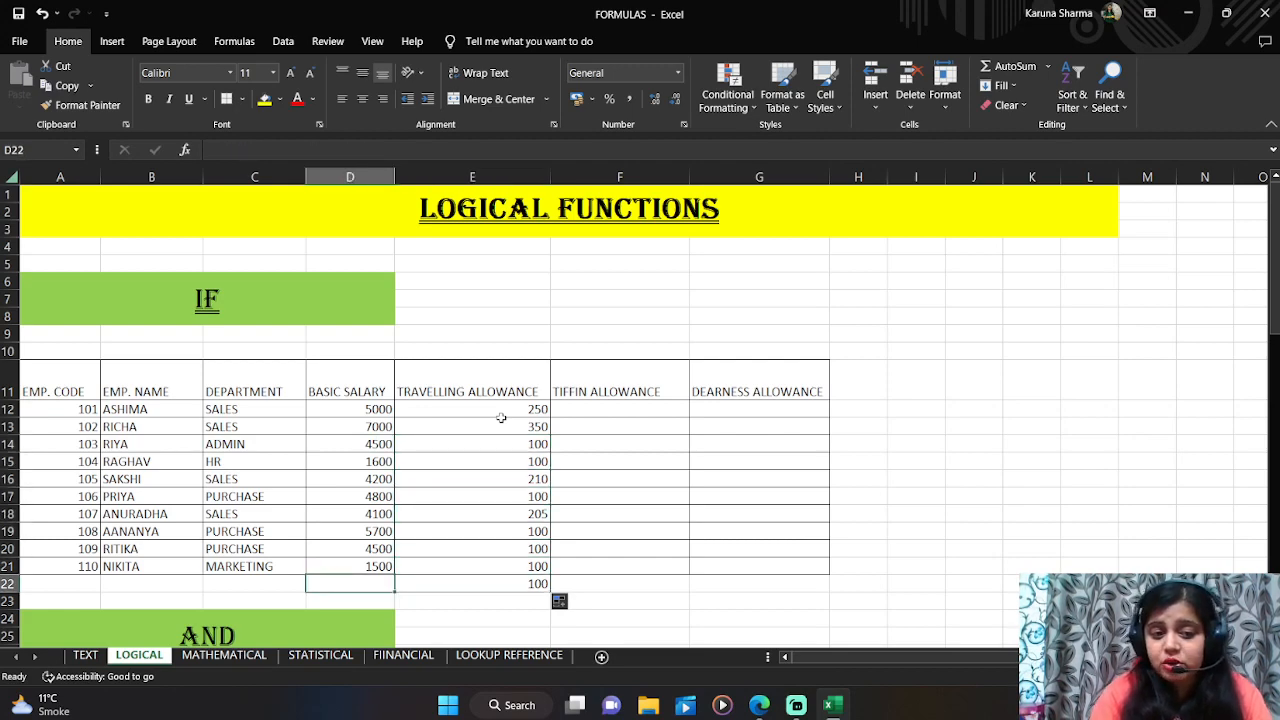
{"action": "key", "text": "Left"}
{"action": "key", "text": "Right"}
{"action": "key", "text": "Right"}
{"action": "key", "text": "Right"}
{"action": "key", "text": "Left"}
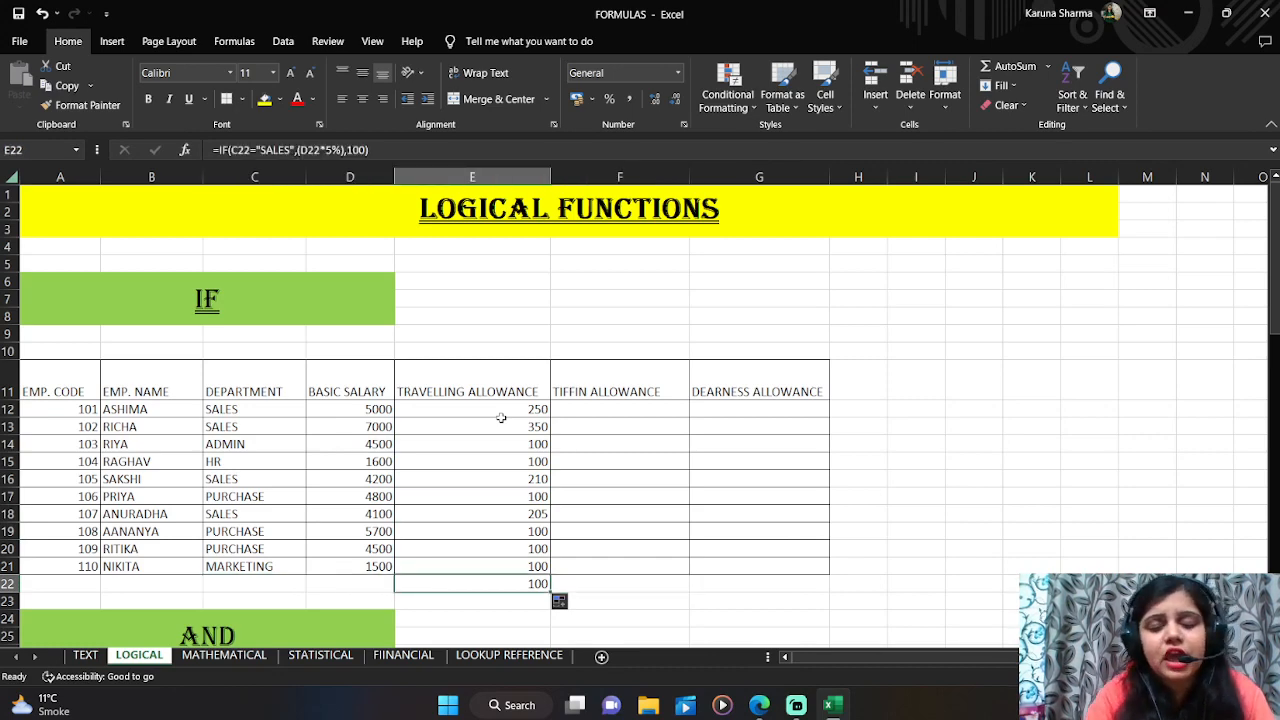
Step: Clear the extra formula copied into E22 below the table
{"action": "key", "text": "Delete"}
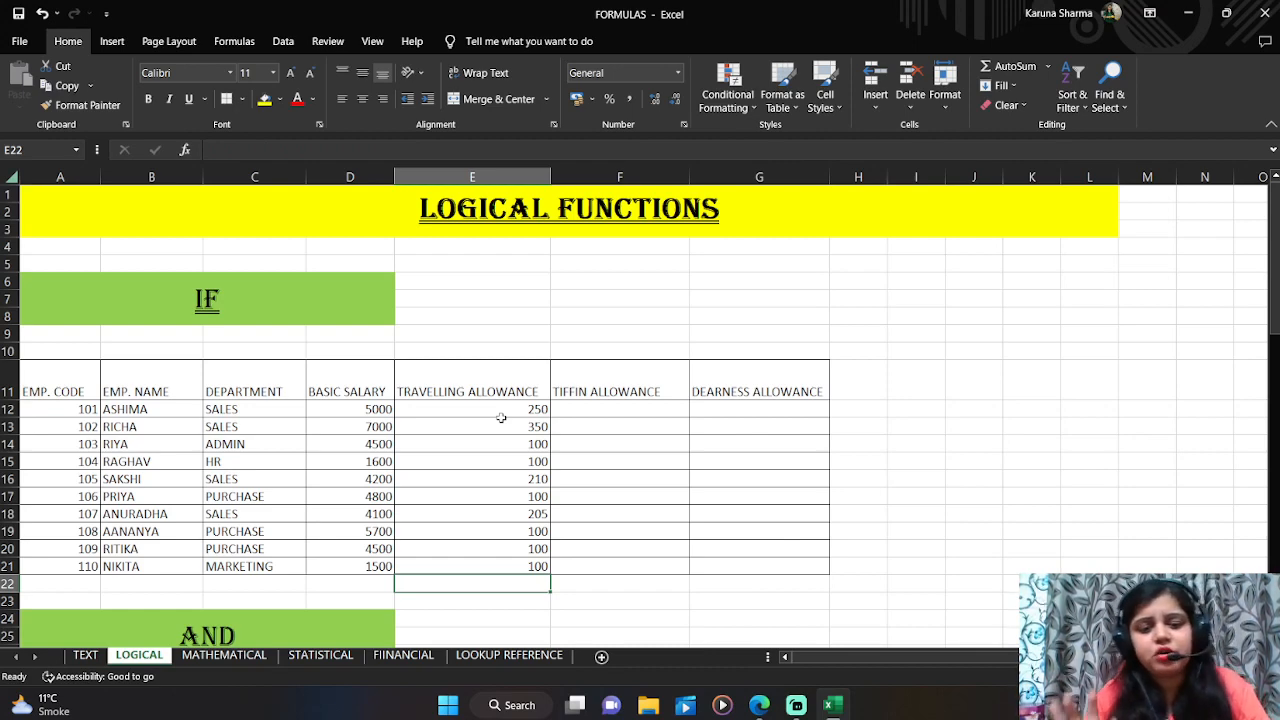
Step: In F12, enter the formula =IF(C12="PURCHASE",(D12*7%),200) to calculate the tiffin allowance
{"action": "key", "text": "Right"}
{"action": "key", "text": "Up"}
{"action": "key", "text": "Up"}
{"action": "key", "text": "Up"}
{"action": "key", "text": "Up"}
{"action": "key", "text": "Up"}
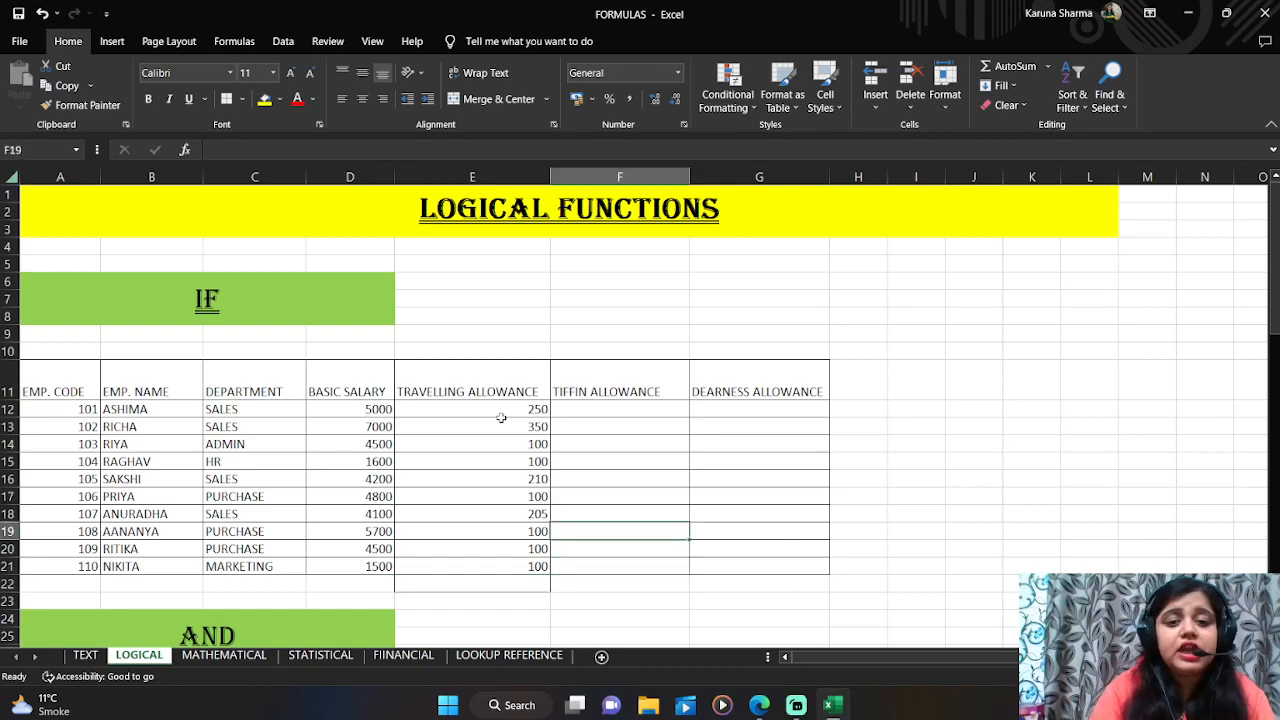
{"action": "key", "text": "Up"}
{"action": "key", "text": "Up"}
{"action": "key", "text": "Up"}
{"action": "key", "text": "Up"}
{"action": "key", "text": "Up"}
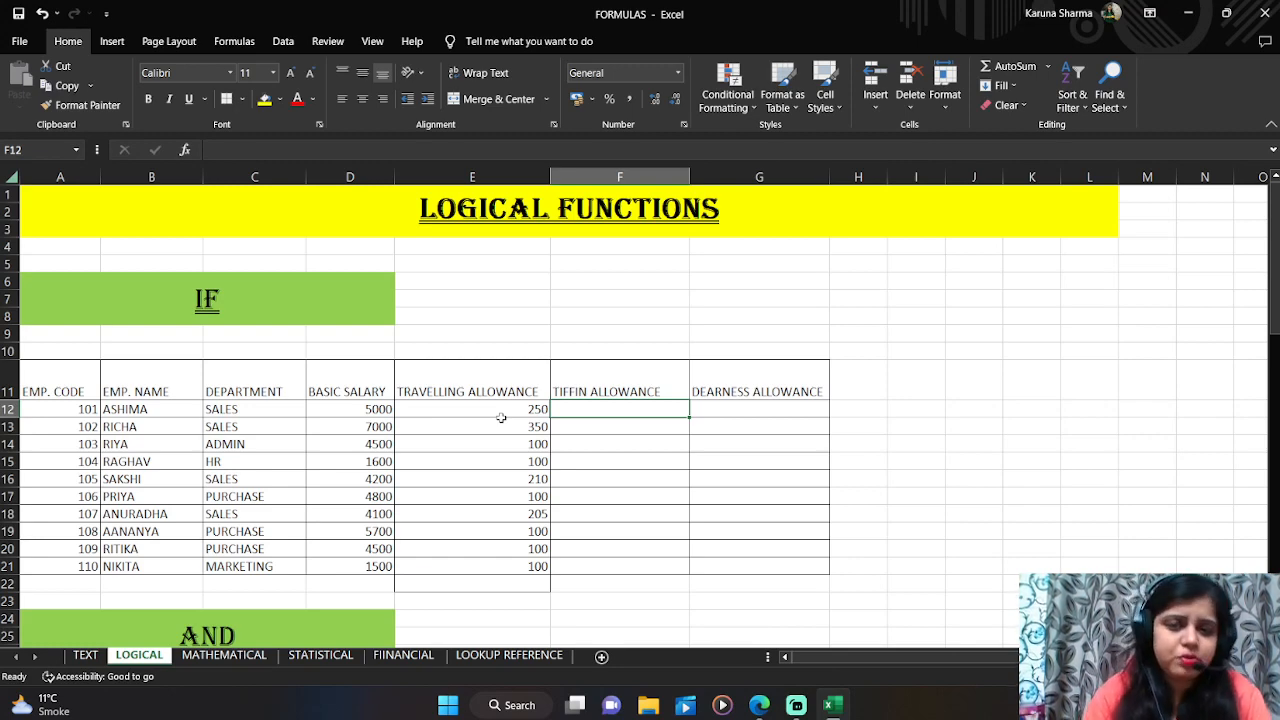
{"action": "type", "text": "="}
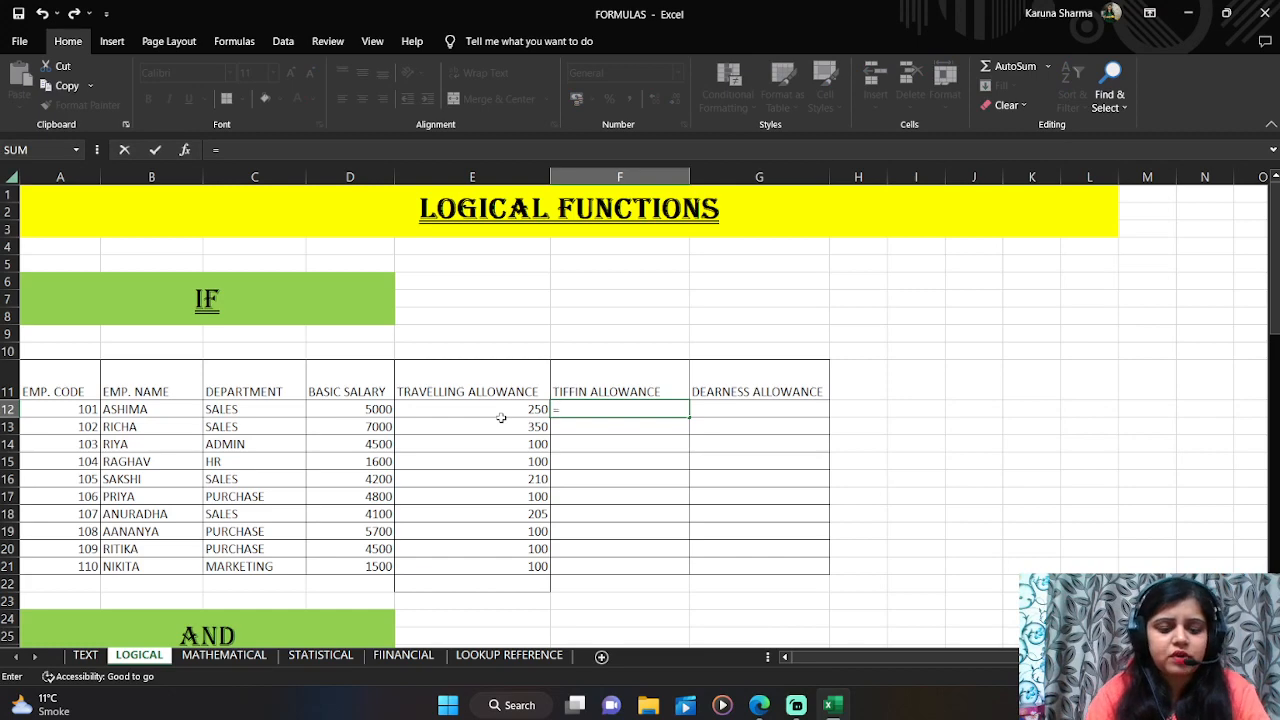
{"action": "type", "text": "if"}
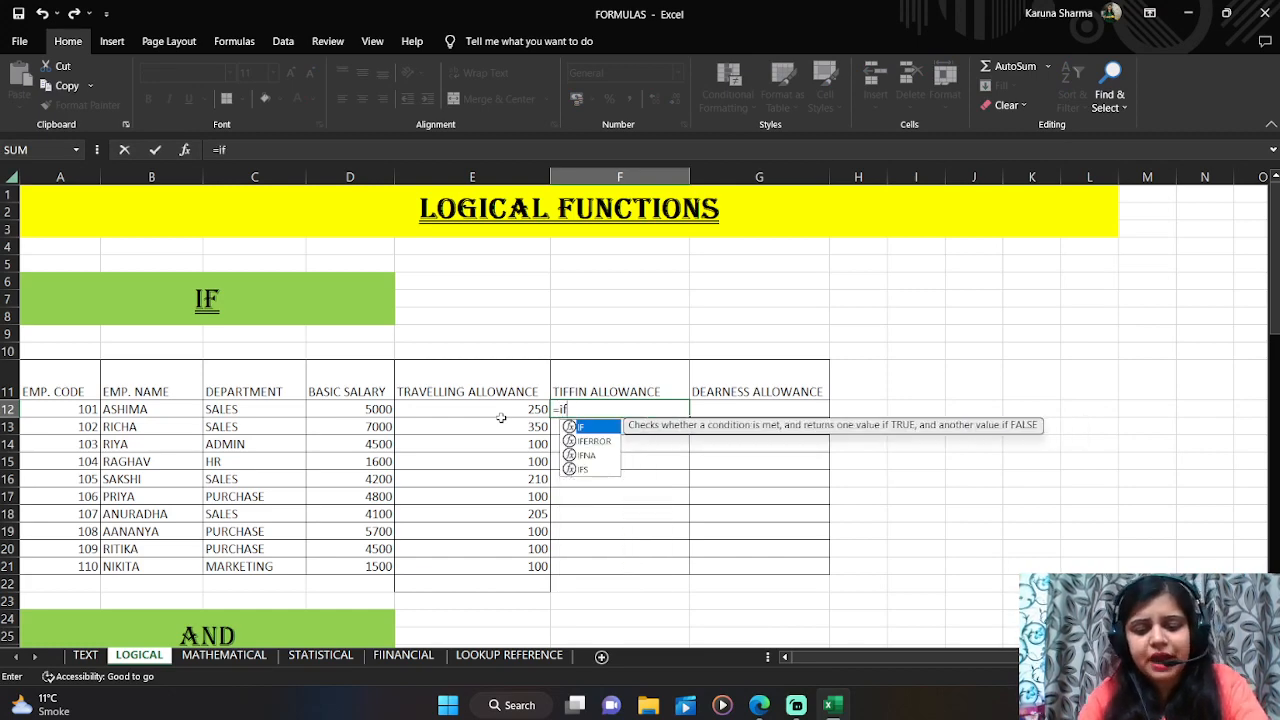
{"action": "type", "text": "("}
{"action": "key", "text": "Left"}
{"action": "key", "text": "Left"}
{"action": "key", "text": "Left"}
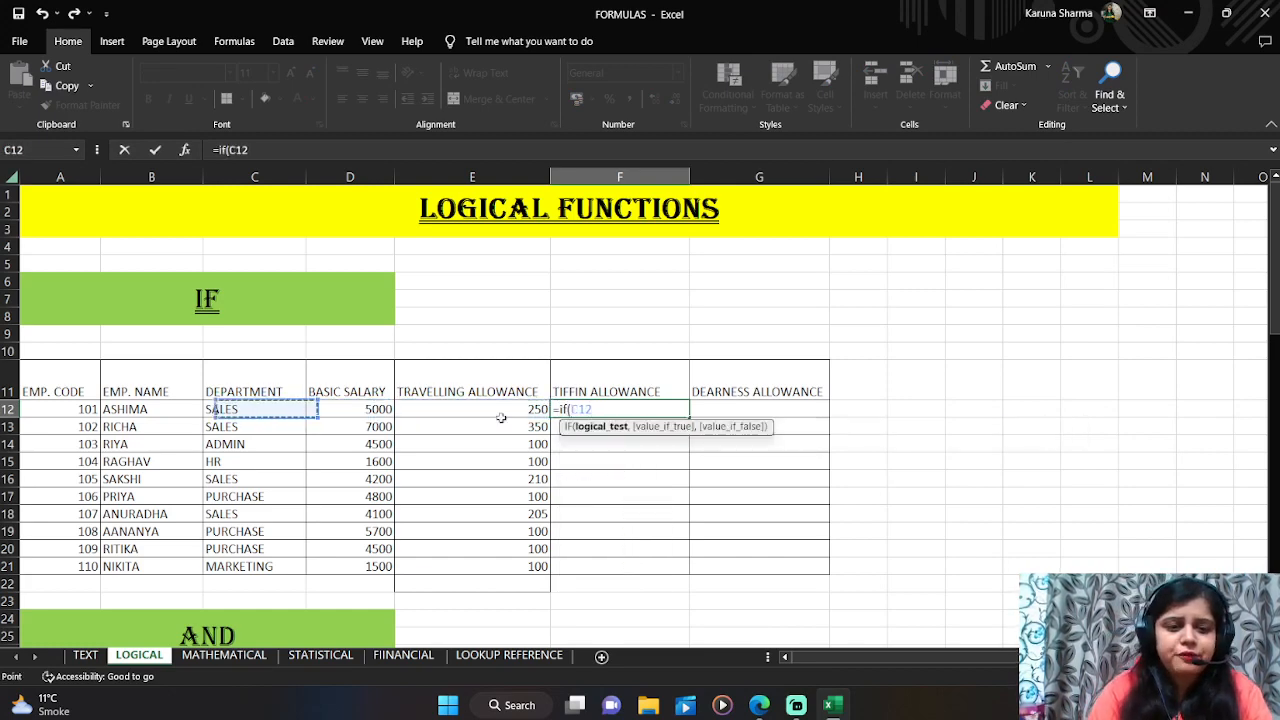
{"action": "type", "text": "="}
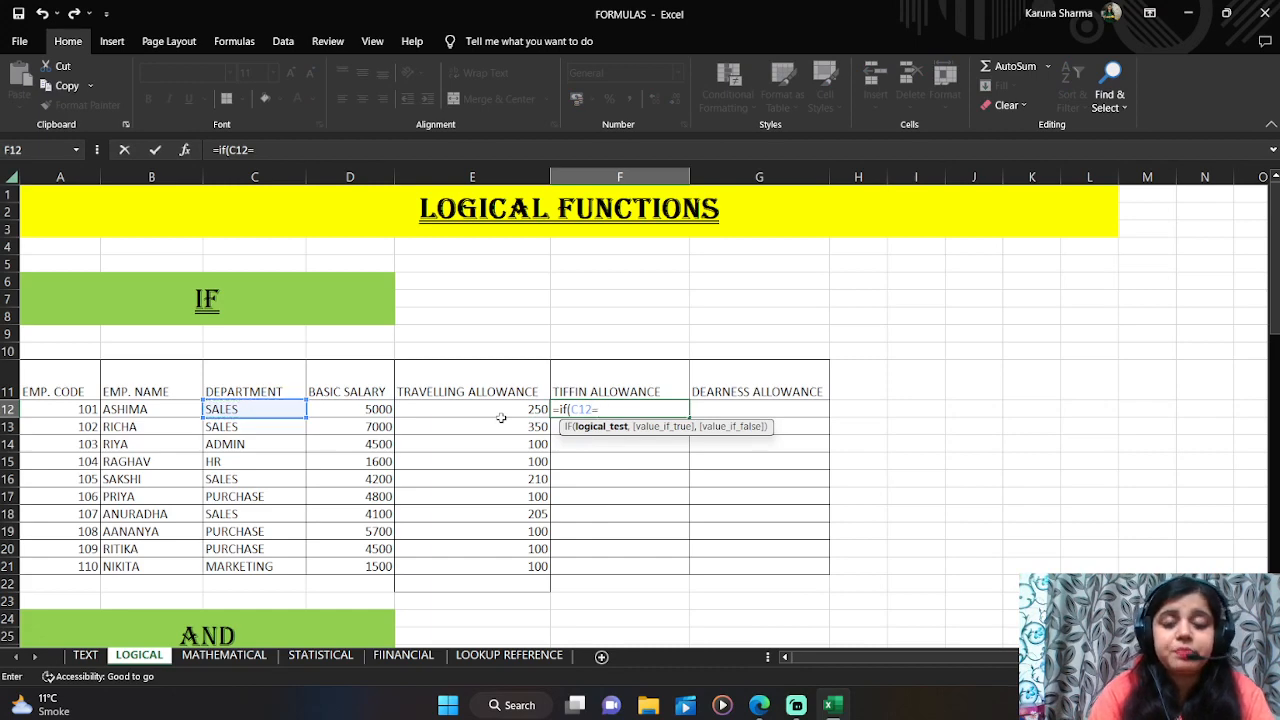
{"action": "type", "text": "\""}
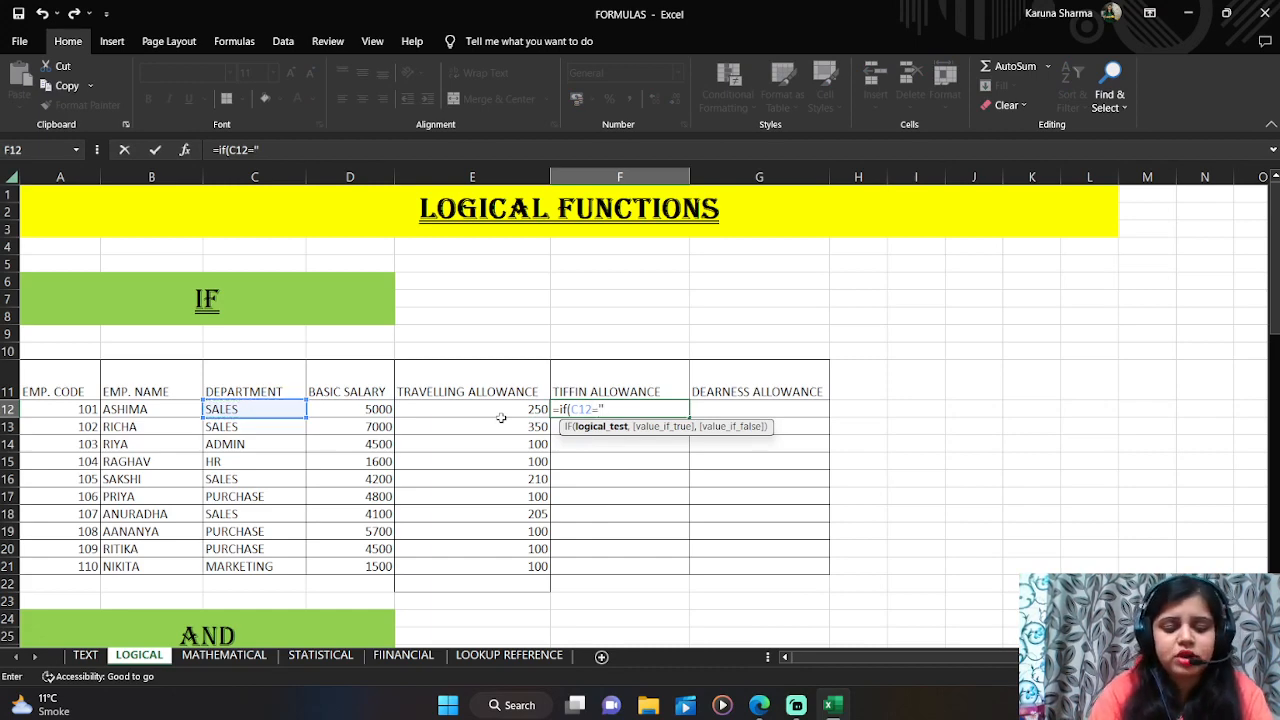
{"action": "type", "text": "PUR"}
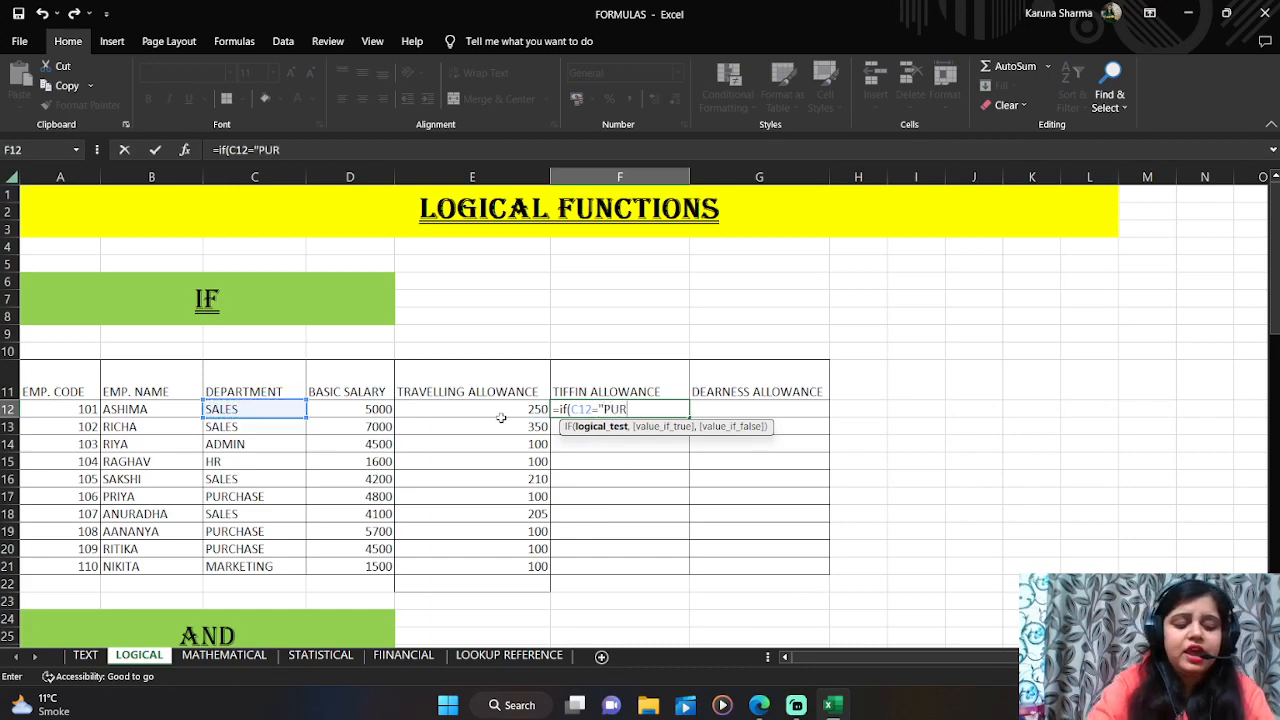
{"action": "type", "text": "CHASE\""}
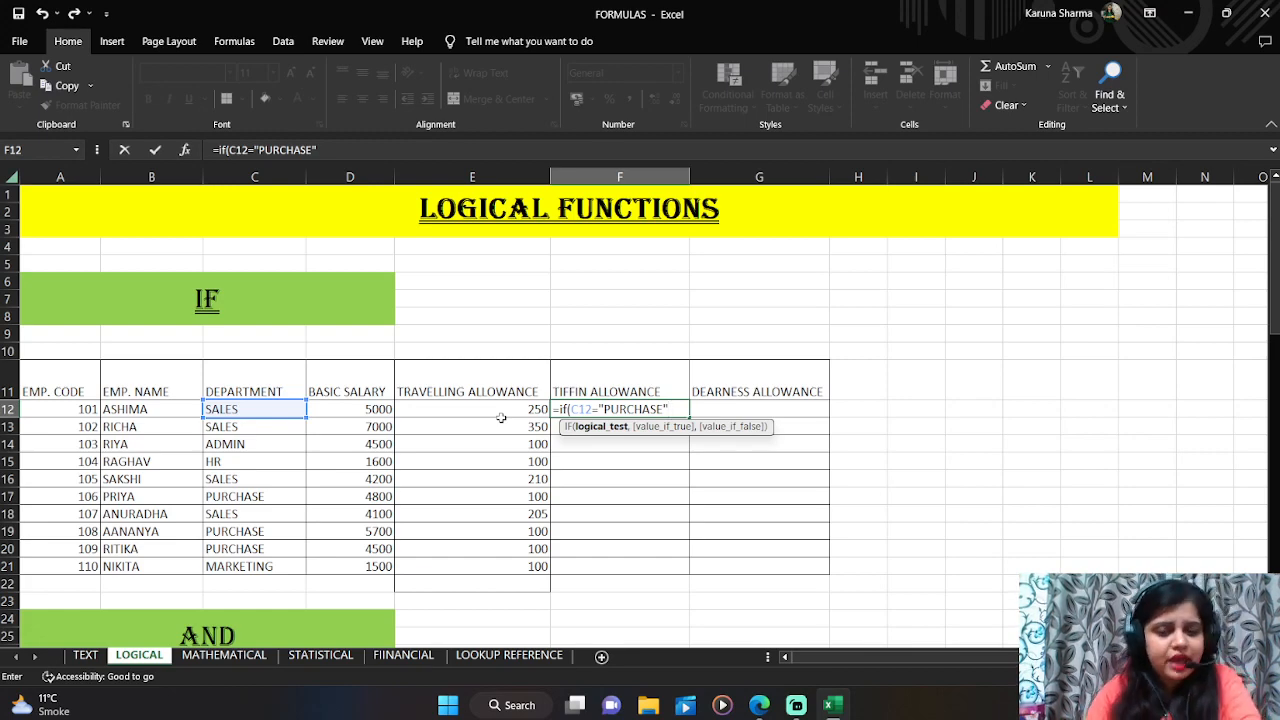
{"action": "type", "text": ","}
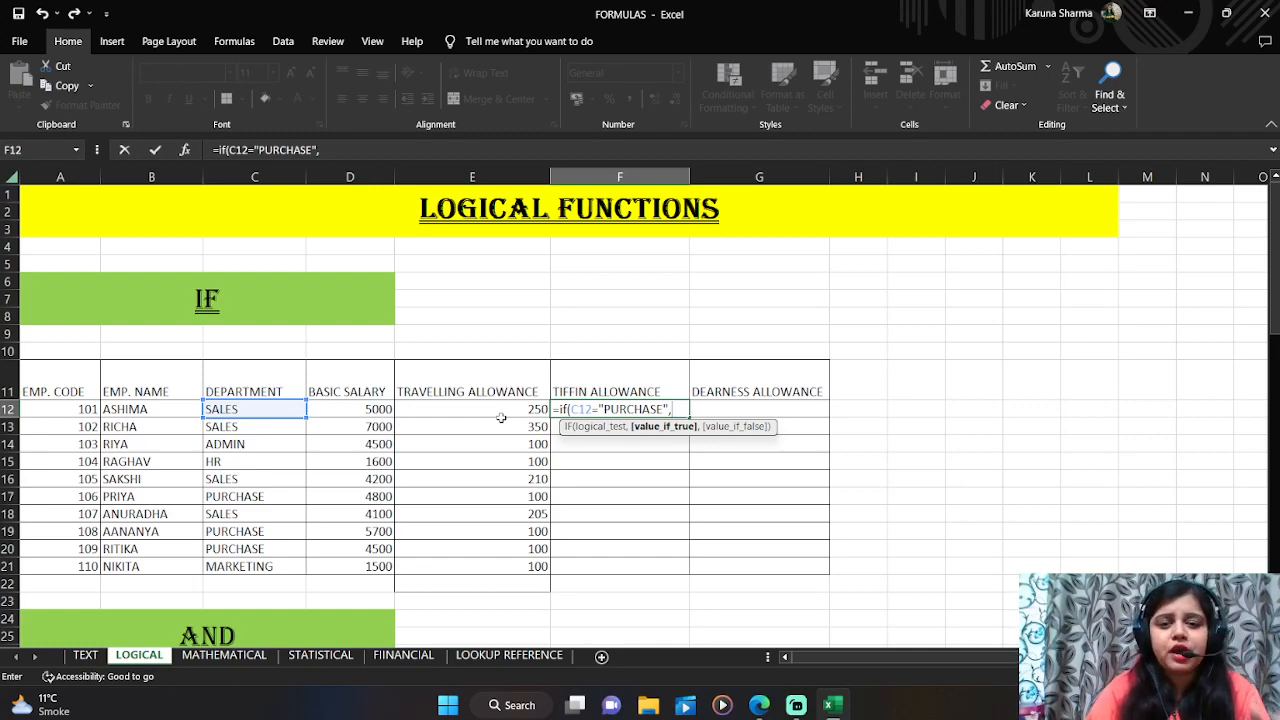
{"action": "type", "text": "("}
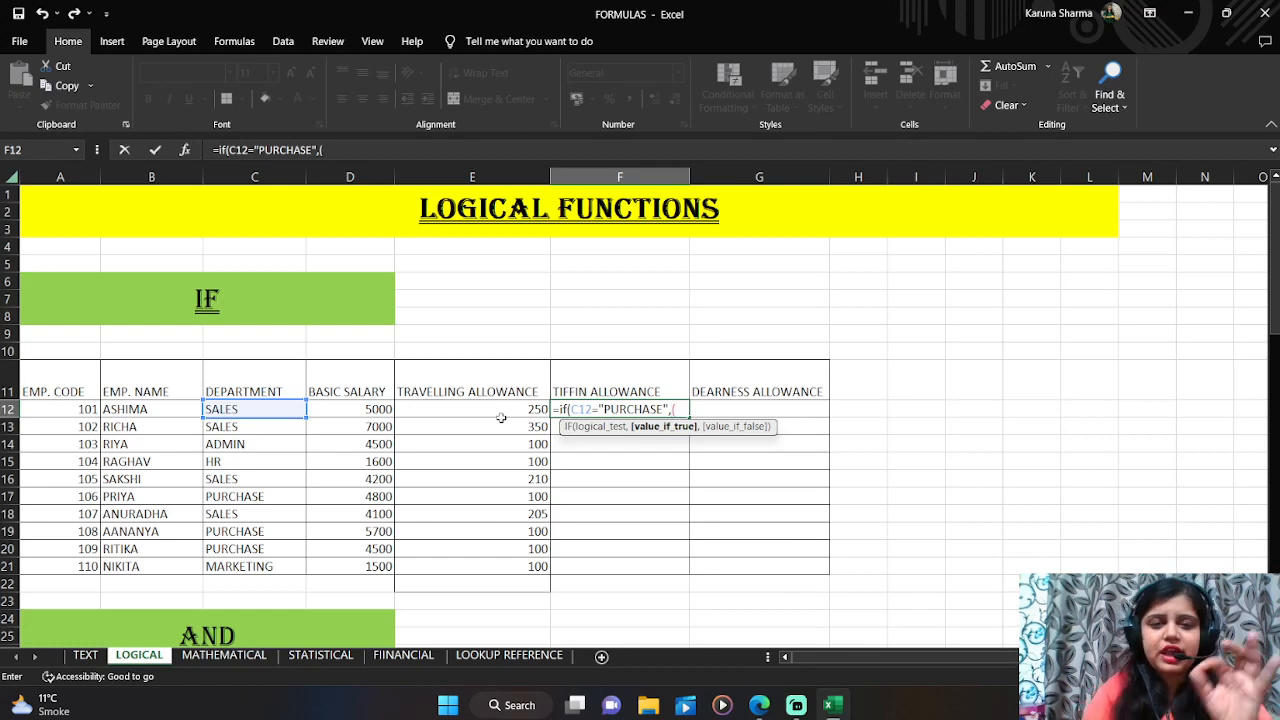
{"action": "key", "text": "Left"}
{"action": "key", "text": "Left"}
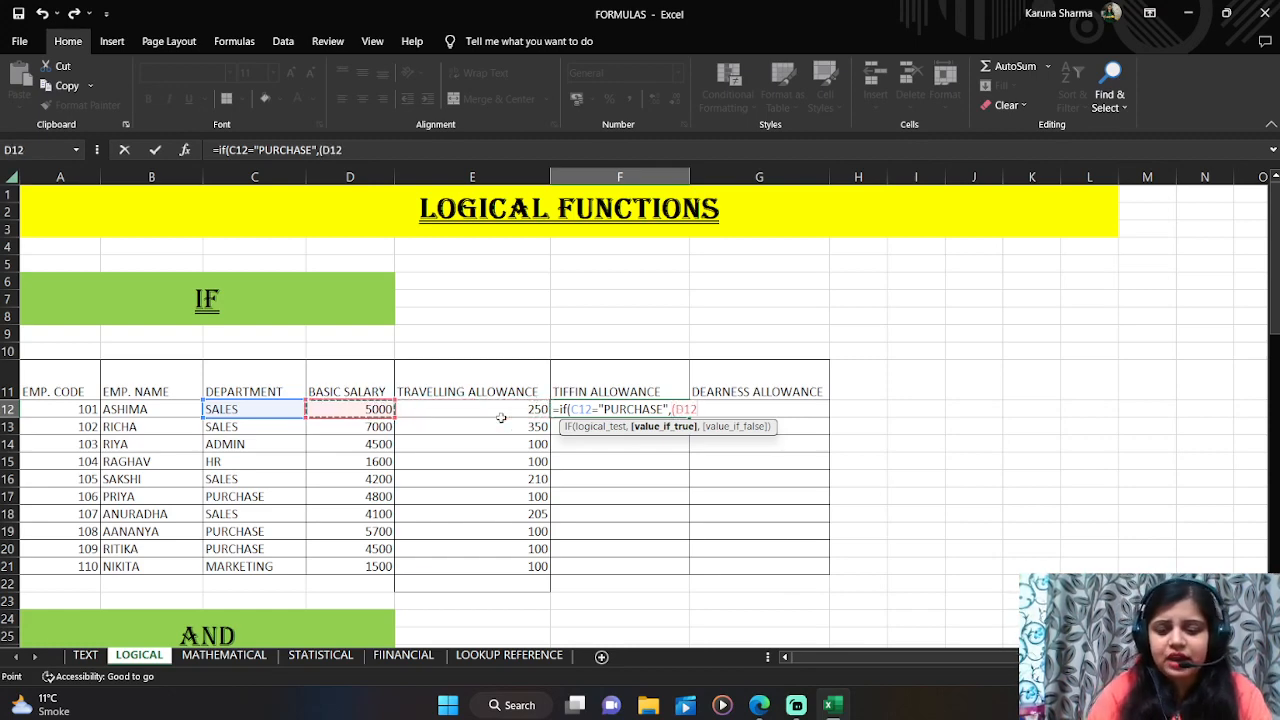
{"action": "type", "text": "*"}
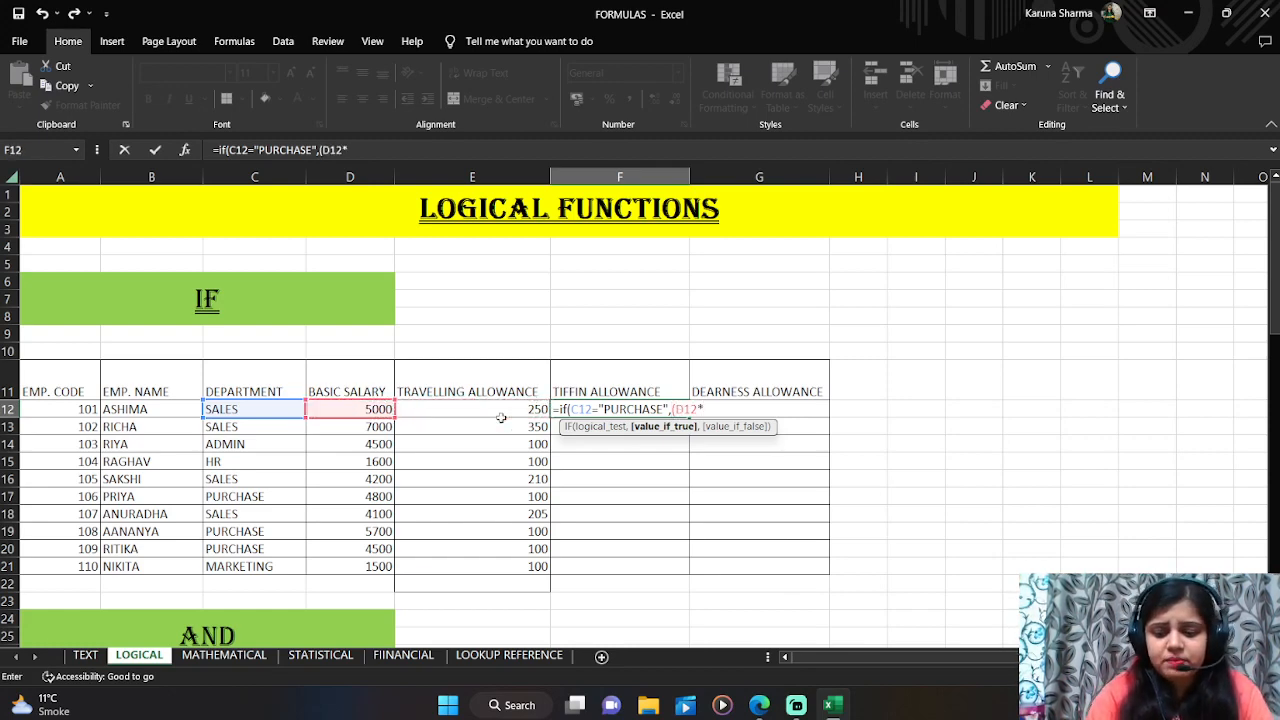
{"action": "type", "text": "7%)"}
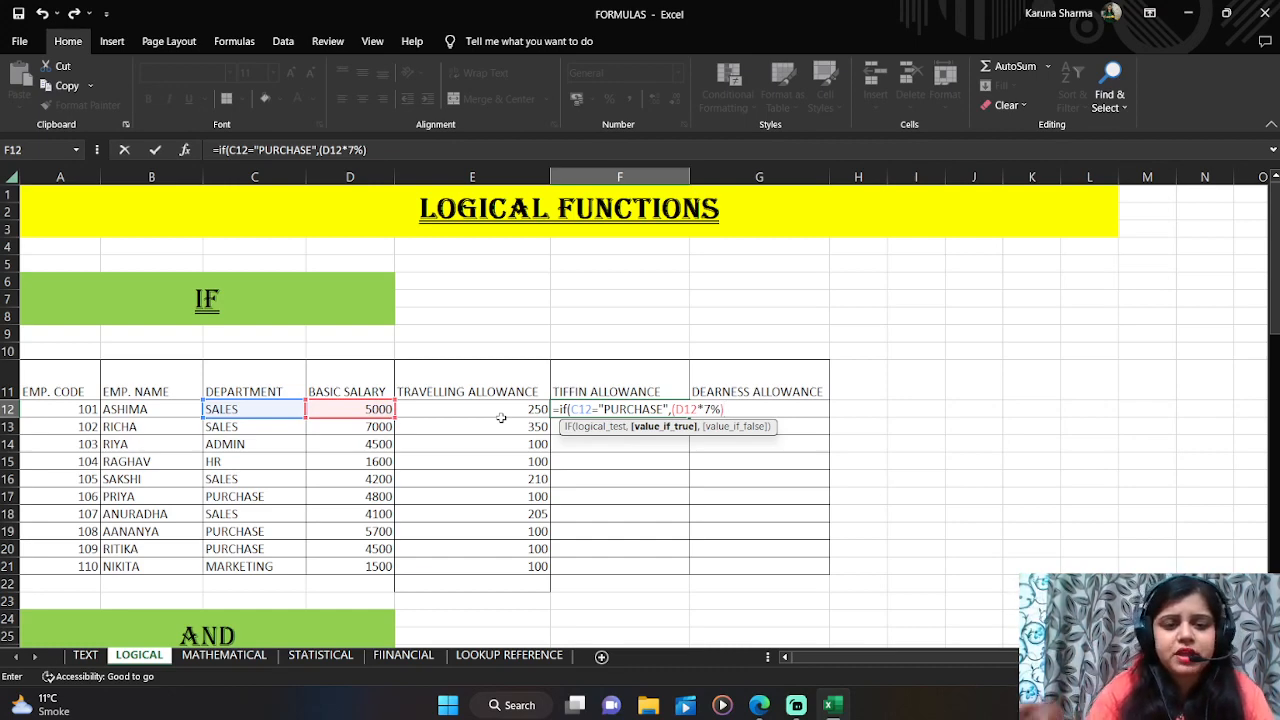
{"action": "type", "text": ","}
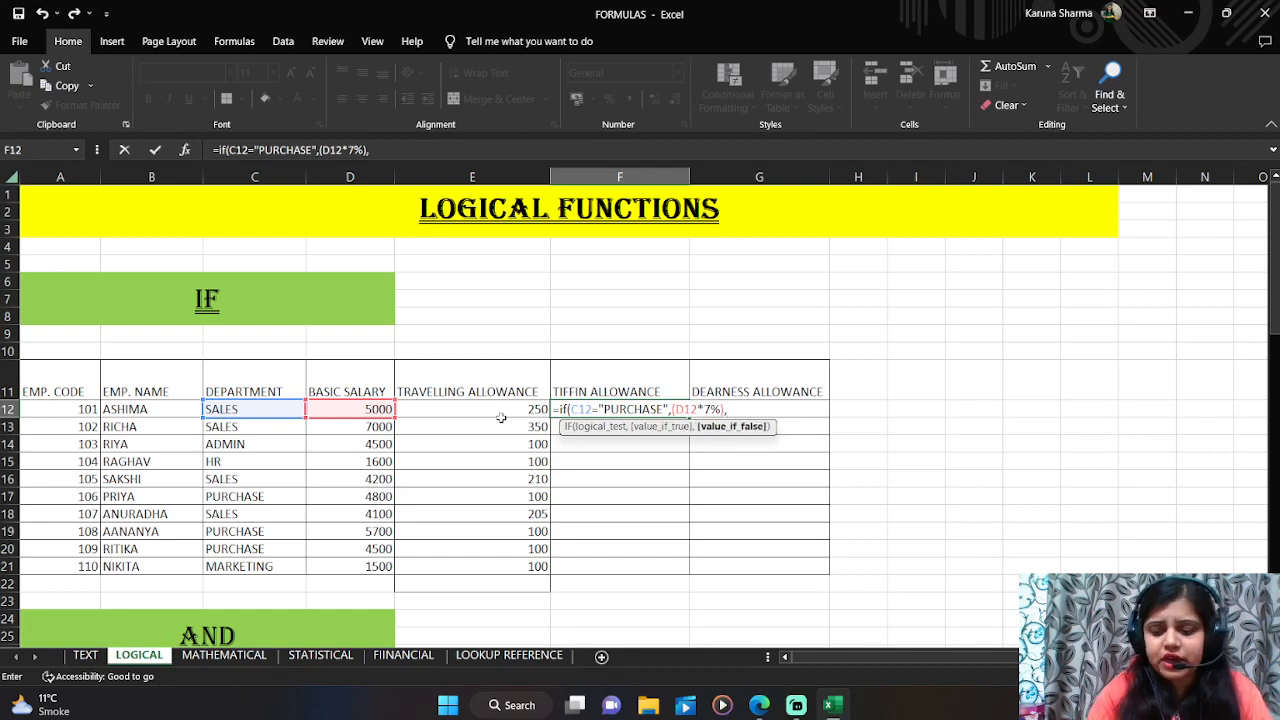
{"action": "type", "text": "200)"}
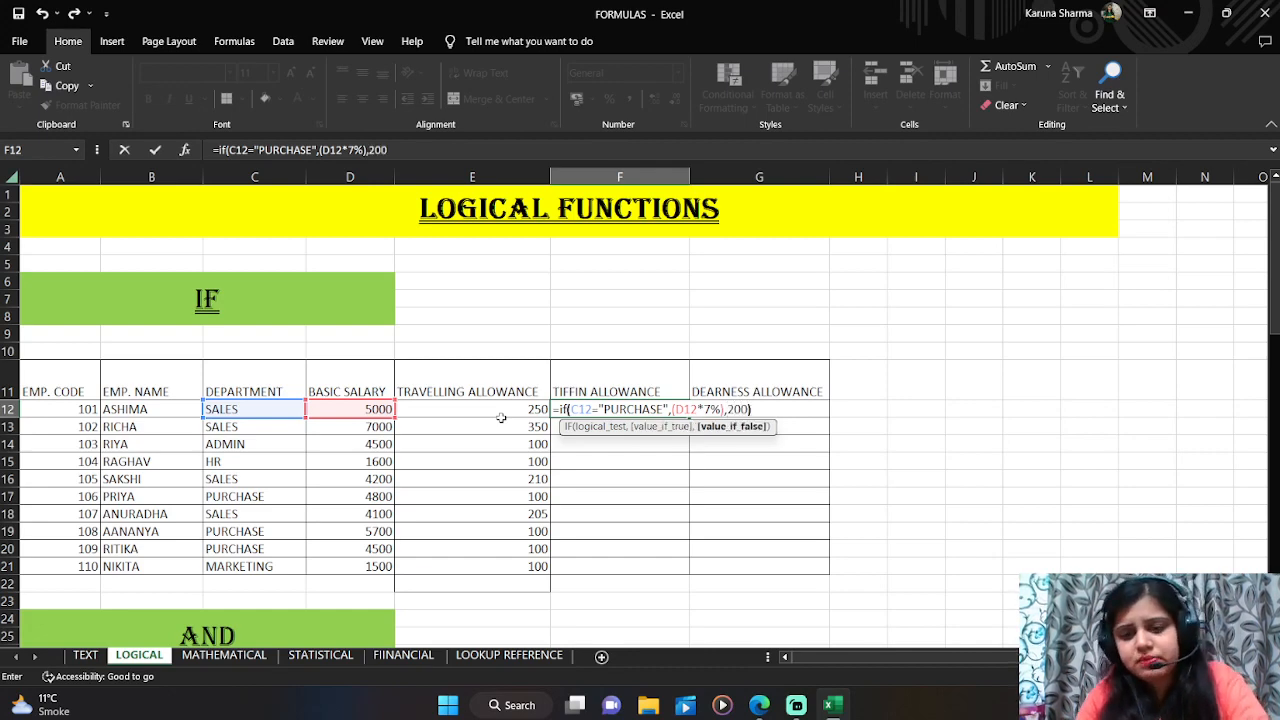
{"action": "key", "text": "Return"}
Step: Copy the tiffin allowance formula down column F from F12 through F21
{"action": "key", "text": "Up"}
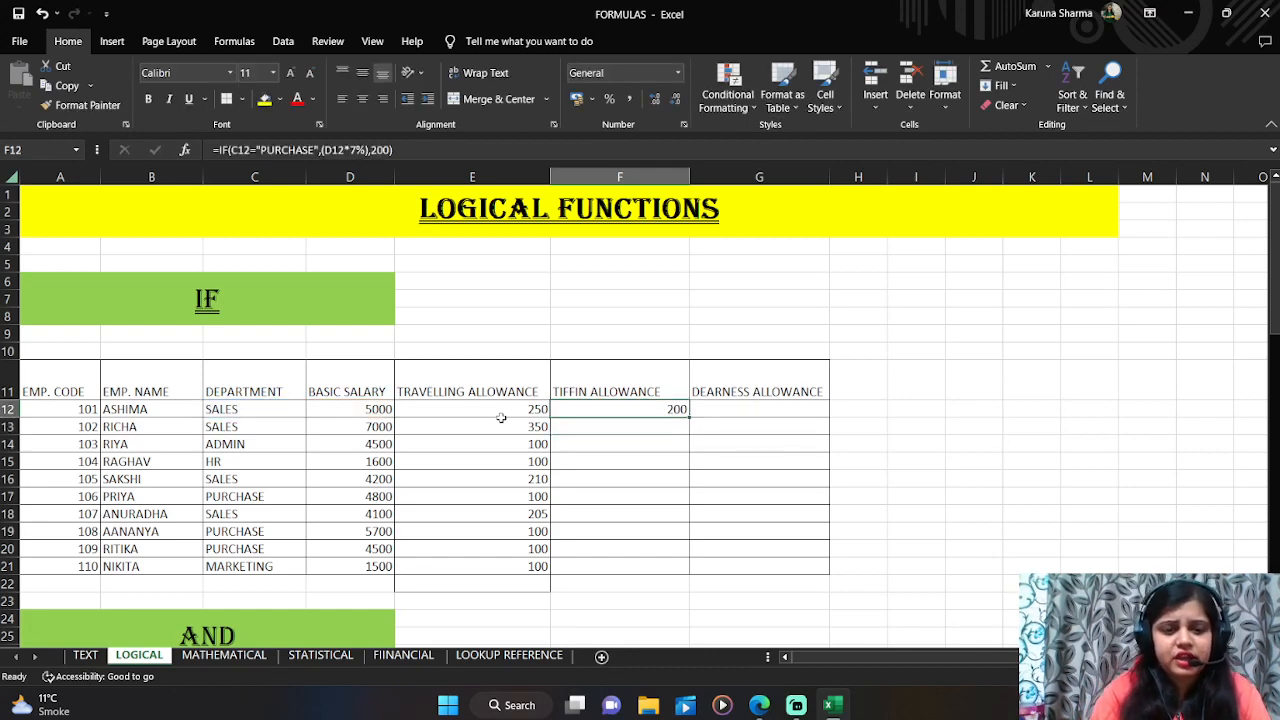
{"action": "double_click", "coordinate": [690, 418]}
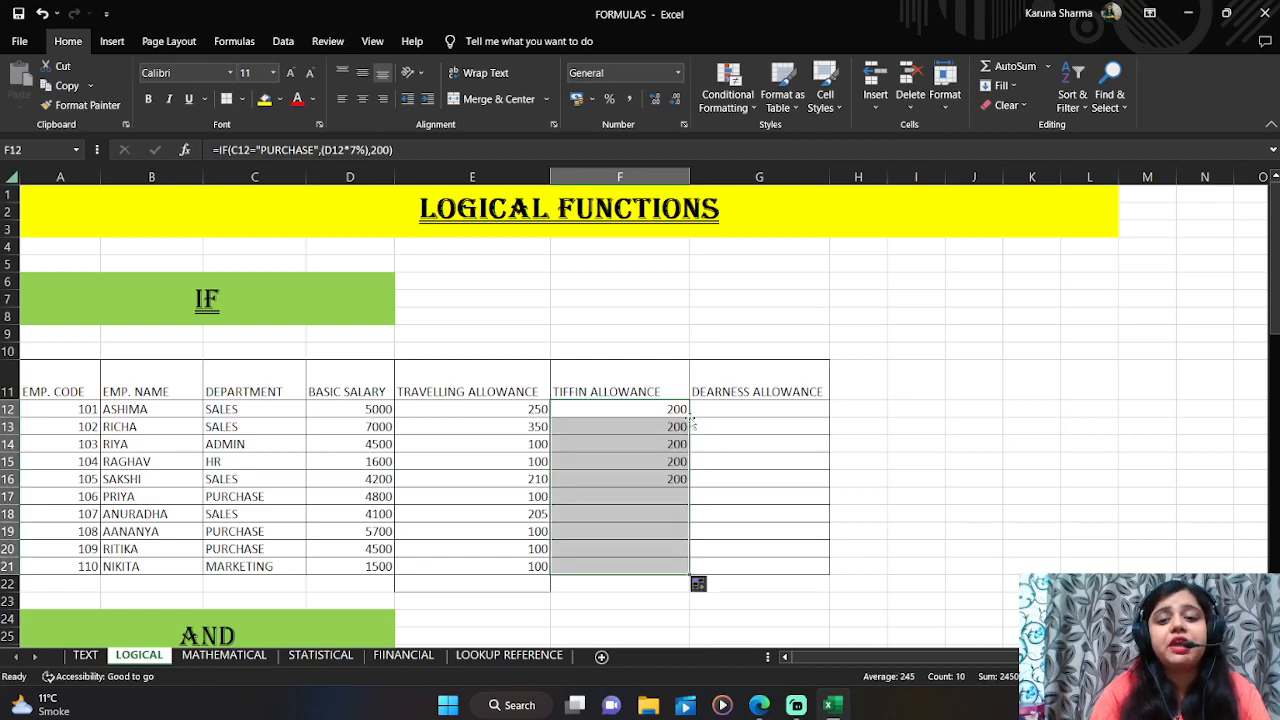
{"action": "left_click", "coordinate": [676, 498]}
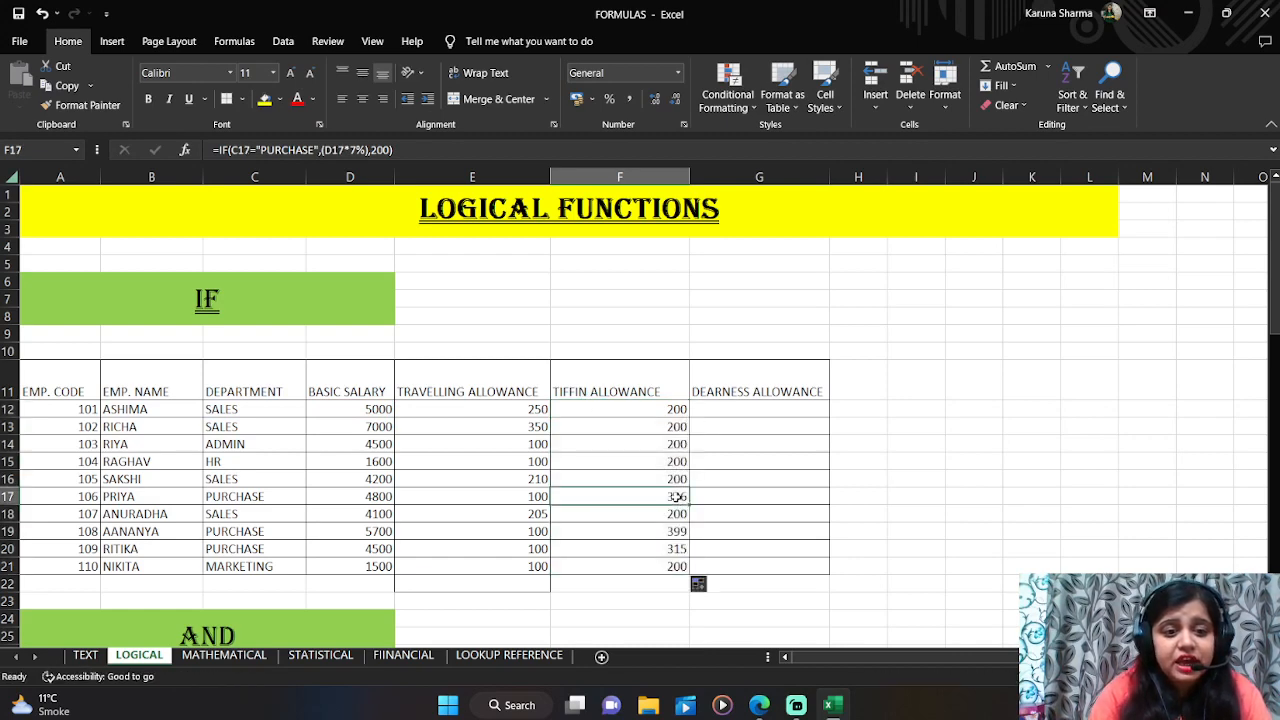
Step: Change the department in C12 to PURCHASE
{"action": "left_click", "coordinate": [255, 497]}
{"action": "left_click", "coordinate": [231, 410]}
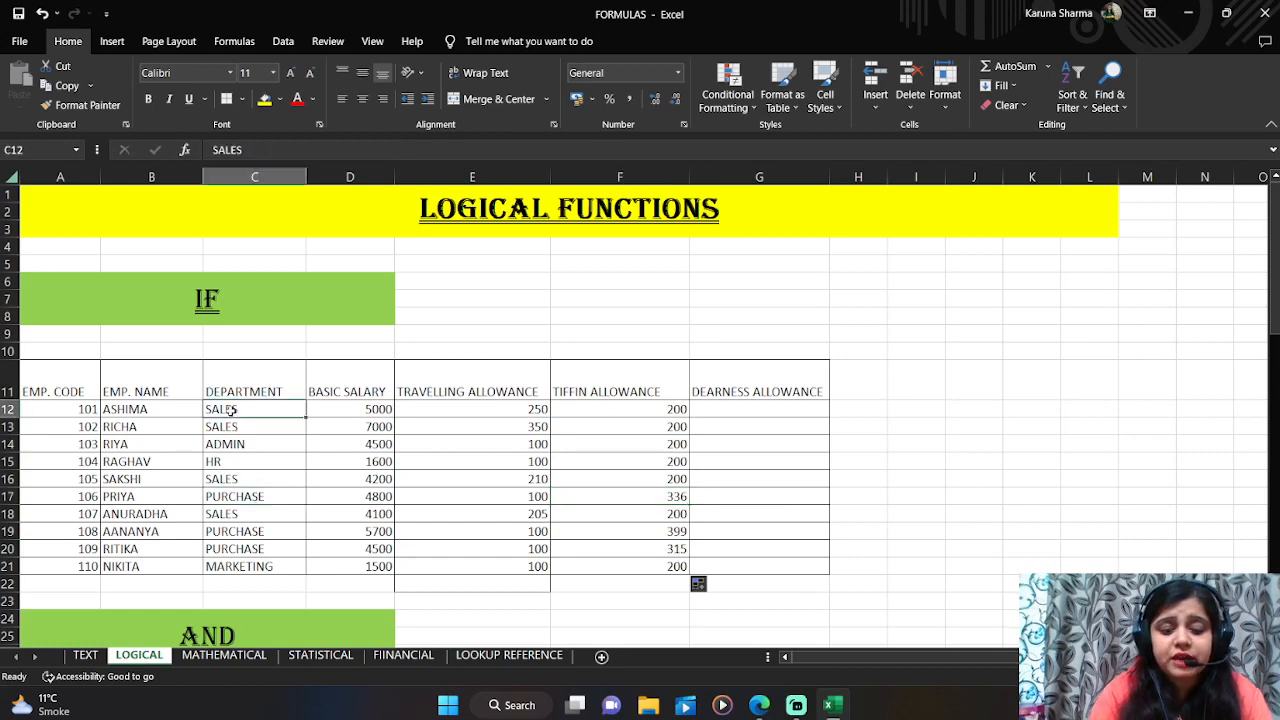
{"action": "type", "text": "pur"}
{"action": "key", "text": "Tab"}
Step: In G12, enter =D12*5% for the dearness allowance and copy it down through G21
{"action": "key", "text": "Right"}
{"action": "key", "text": "Right"}
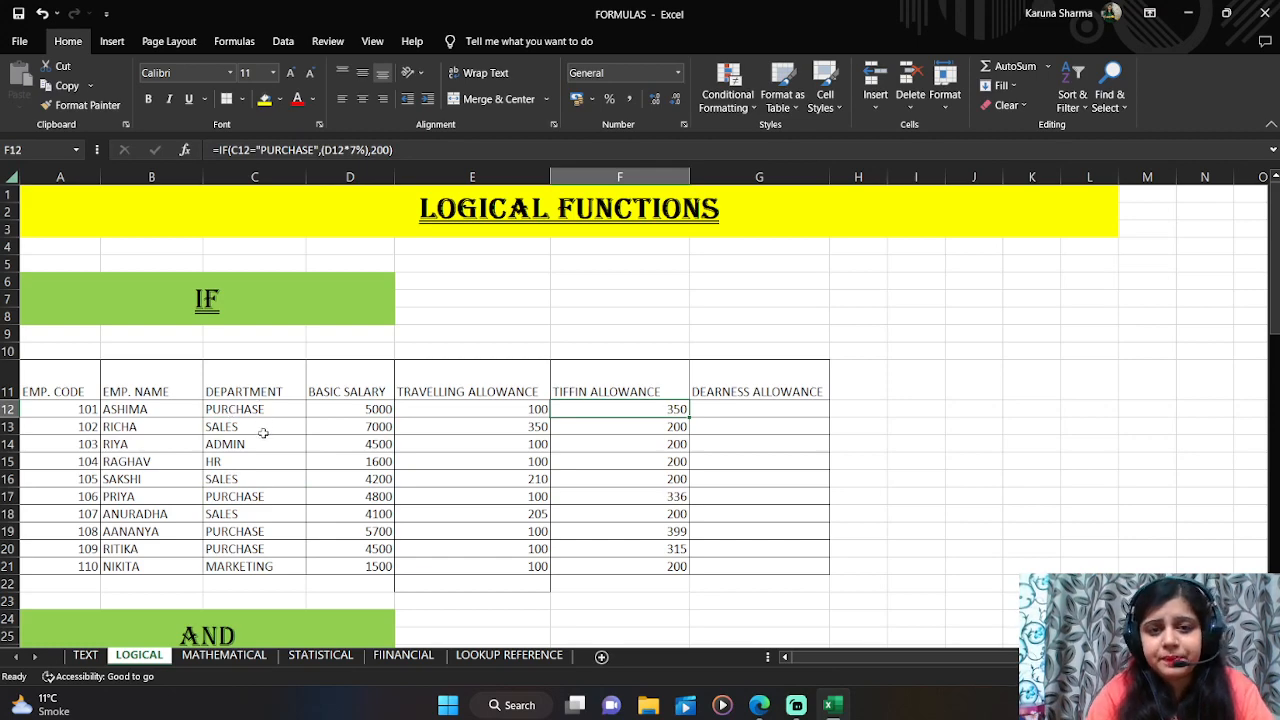
{"action": "key", "text": "Right"}
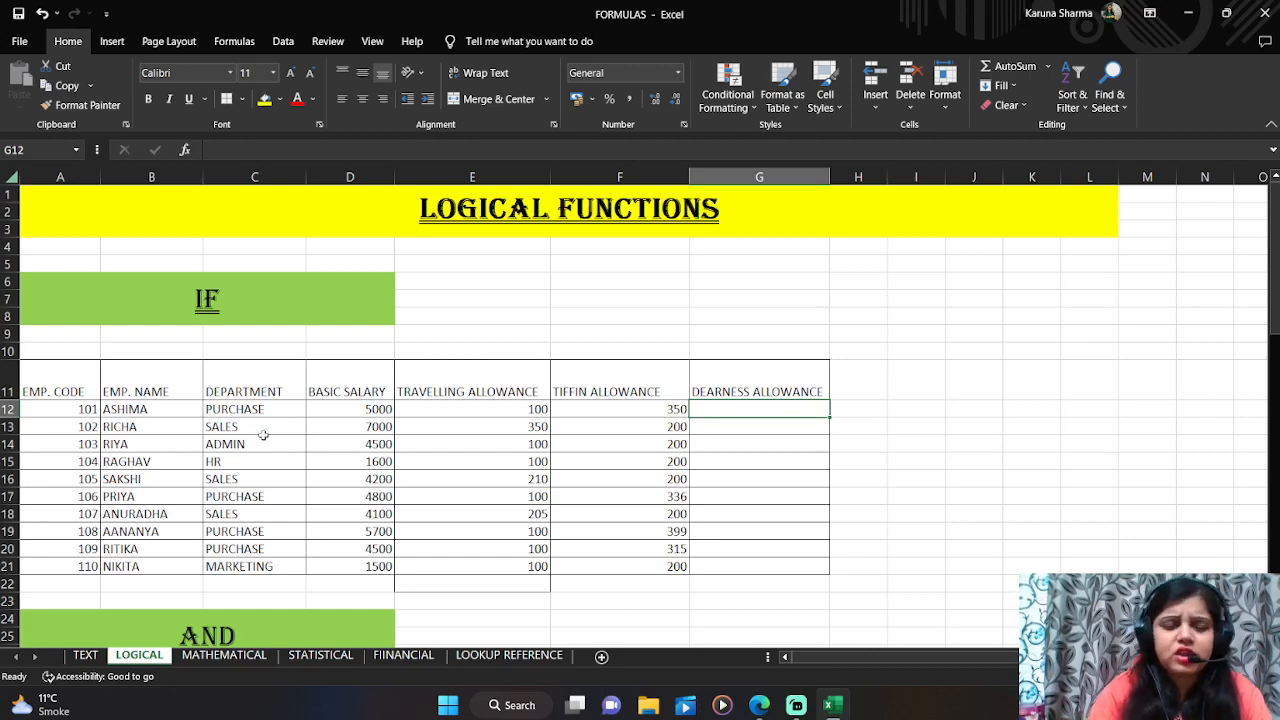
{"action": "type", "text": "="}
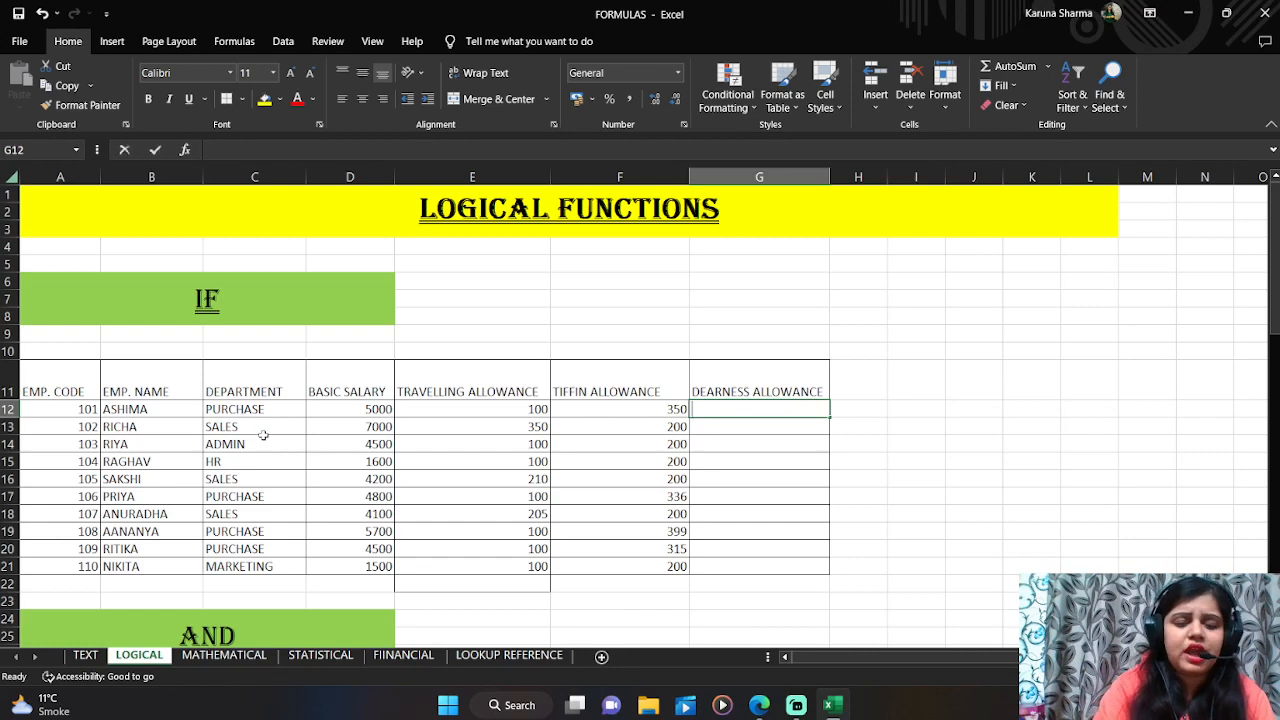
{"action": "key", "text": "Left"}
{"action": "key", "text": "Left"}
{"action": "key", "text": "Left"}
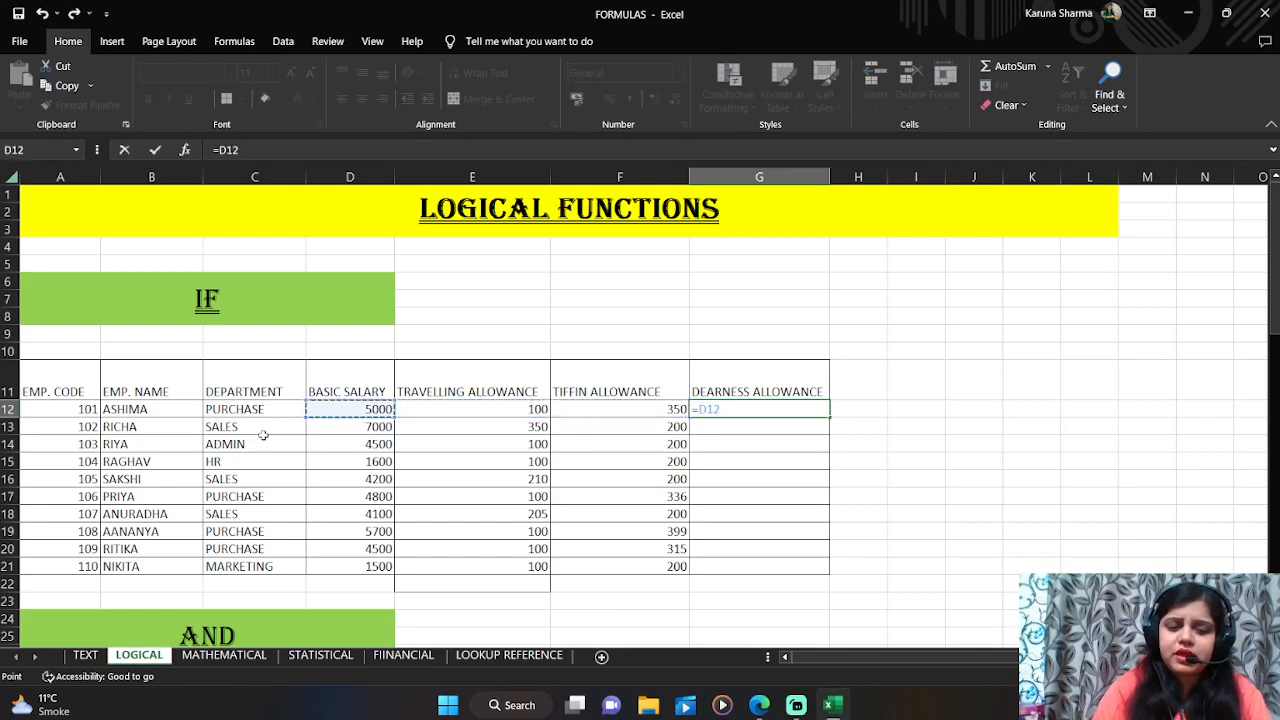
{"action": "type", "text": "*5"}
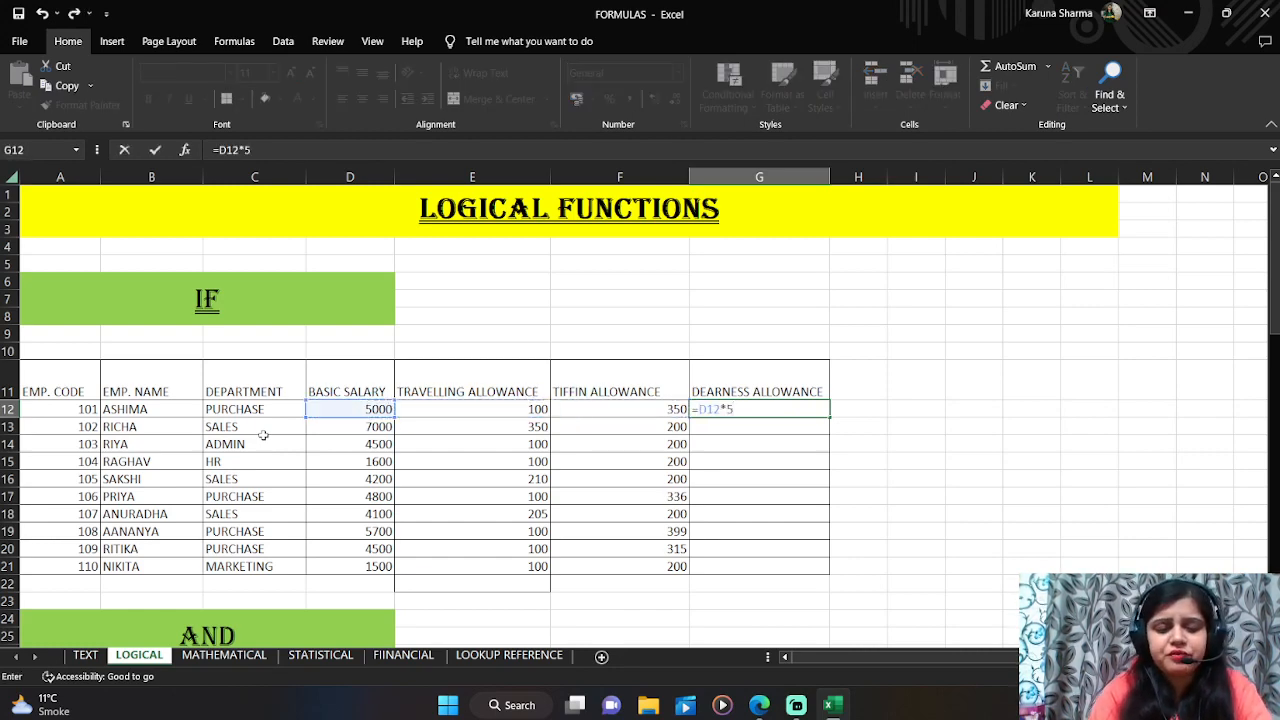
{"action": "type", "text": "%"}
{"action": "key", "text": "ctrl+Return"}
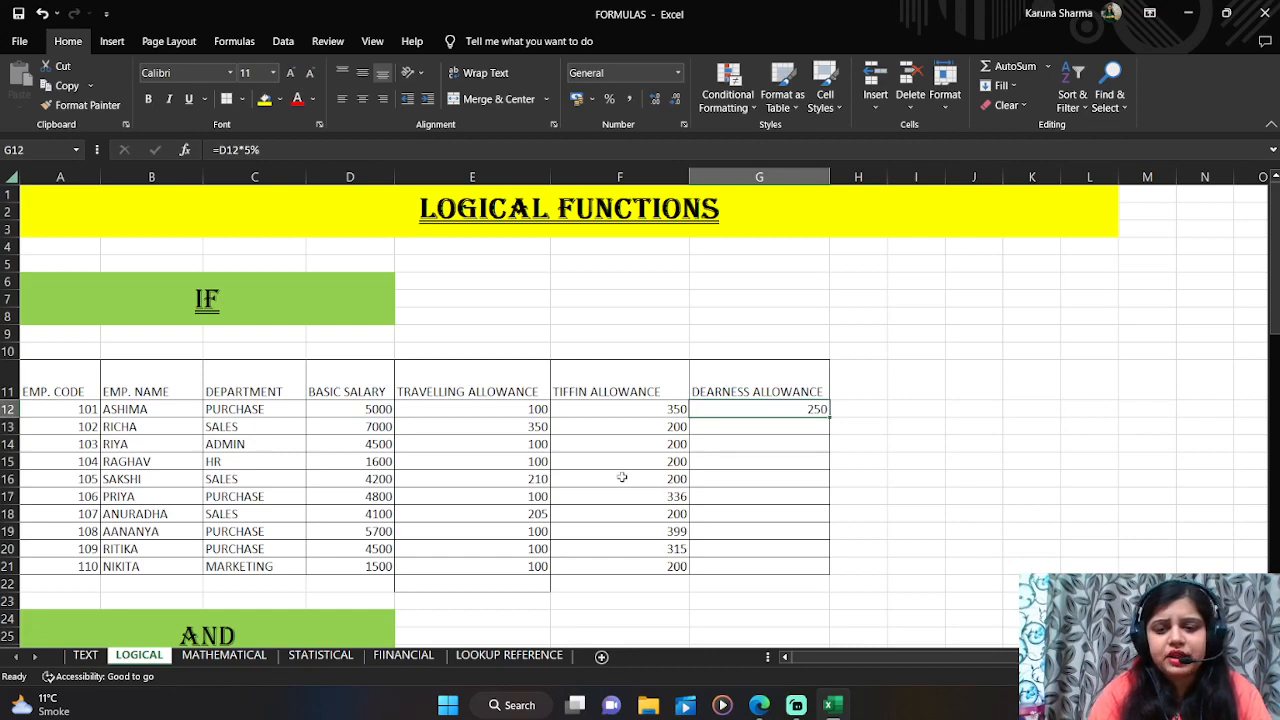
{"action": "double_click", "coordinate": [829, 420]}
{"action": "left_click", "coordinate": [862, 430]}
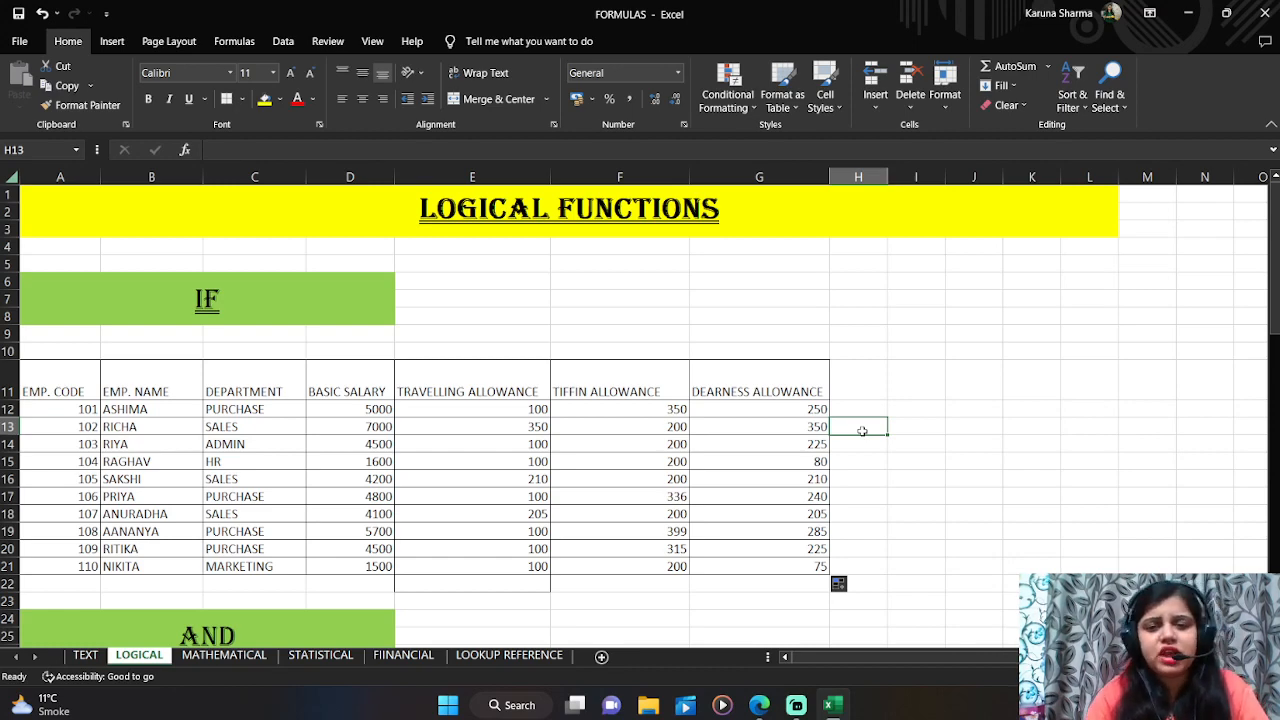
Step: Scroll down to examine the AND section's gender and age table
{"action": "key", "text": "Down"}
{"action": "key", "text": "Down"}
{"action": "key", "text": "Down"}
{"action": "key", "text": "Down"}
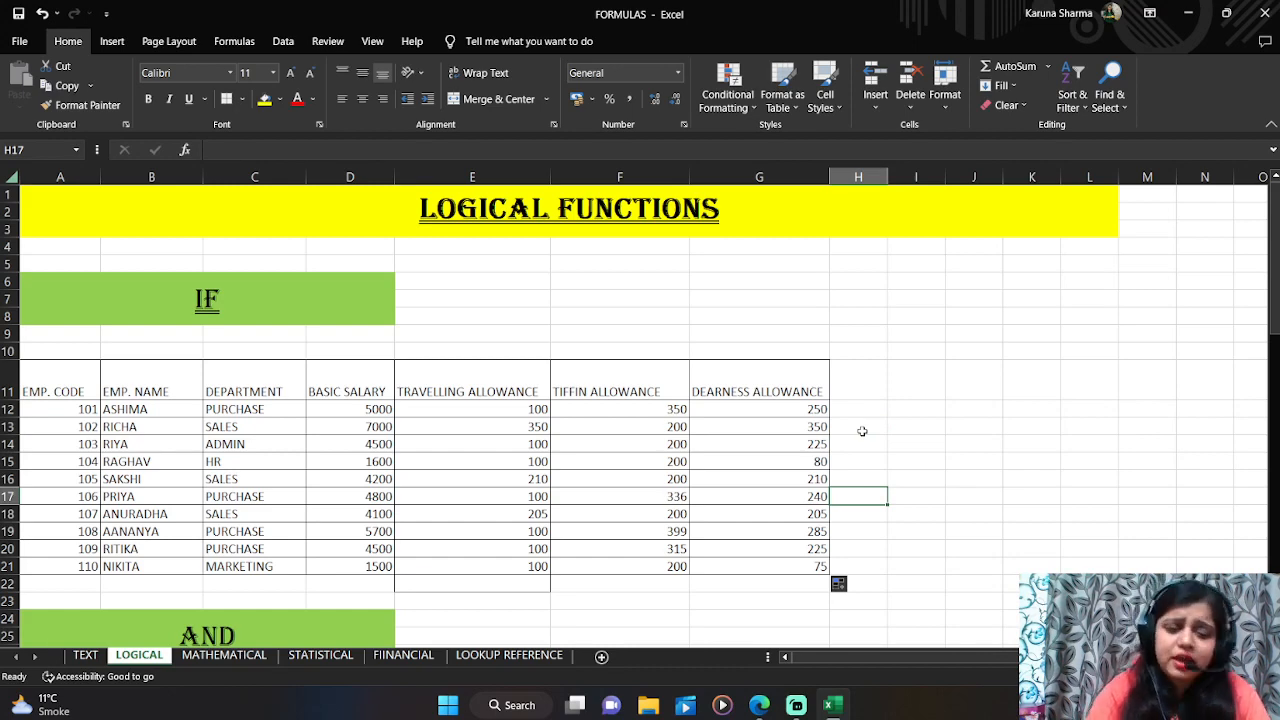
{"action": "key", "text": "Down"}
{"action": "key", "text": "Down"}
{"action": "key", "text": "Down"}
{"action": "key", "text": "Down"}
{"action": "key", "text": "Down"}
{"action": "key", "text": "Down"}
{"action": "key", "text": "Down"}
{"action": "key", "text": "Down"}
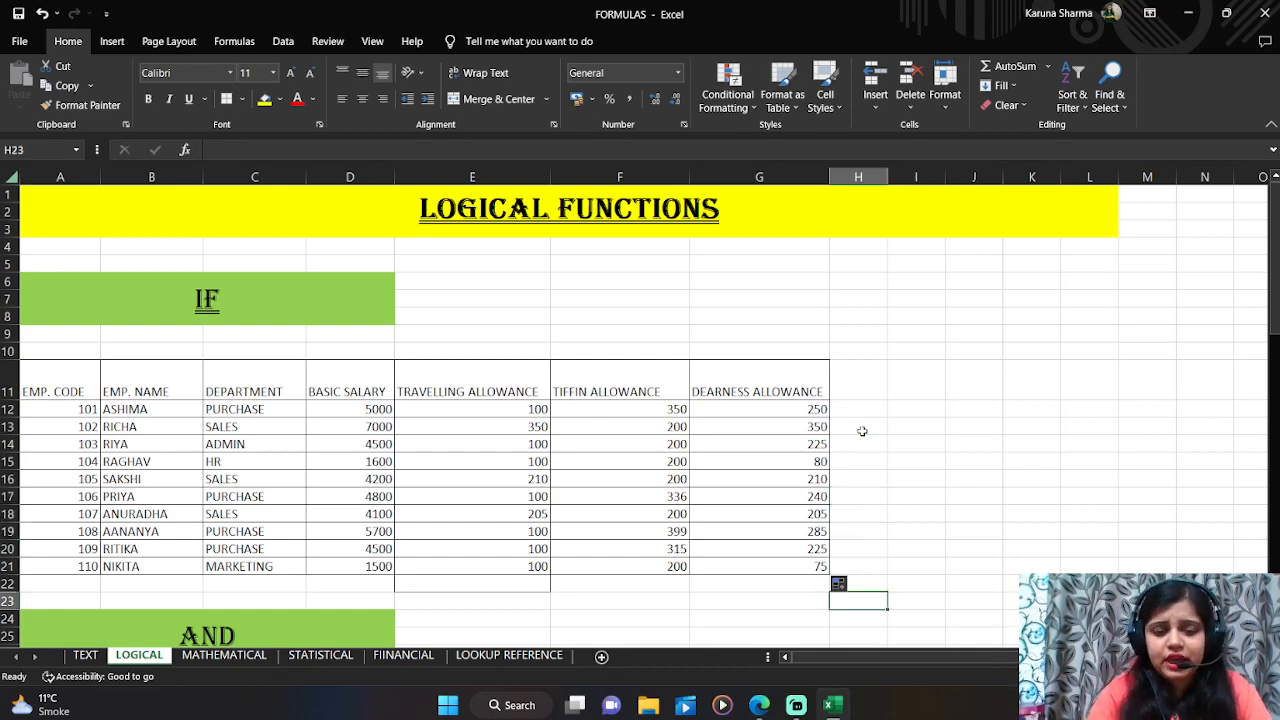
{"action": "key", "text": "Down"}
{"action": "key", "text": "Down"}
{"action": "key", "text": "Down"}
{"action": "key", "text": "Down"}
{"action": "key", "text": "Down"}
{"action": "key", "text": "Down"}
{"action": "key", "text": "Down"}
{"action": "key", "text": "Down"}
{"action": "key", "text": "Down"}
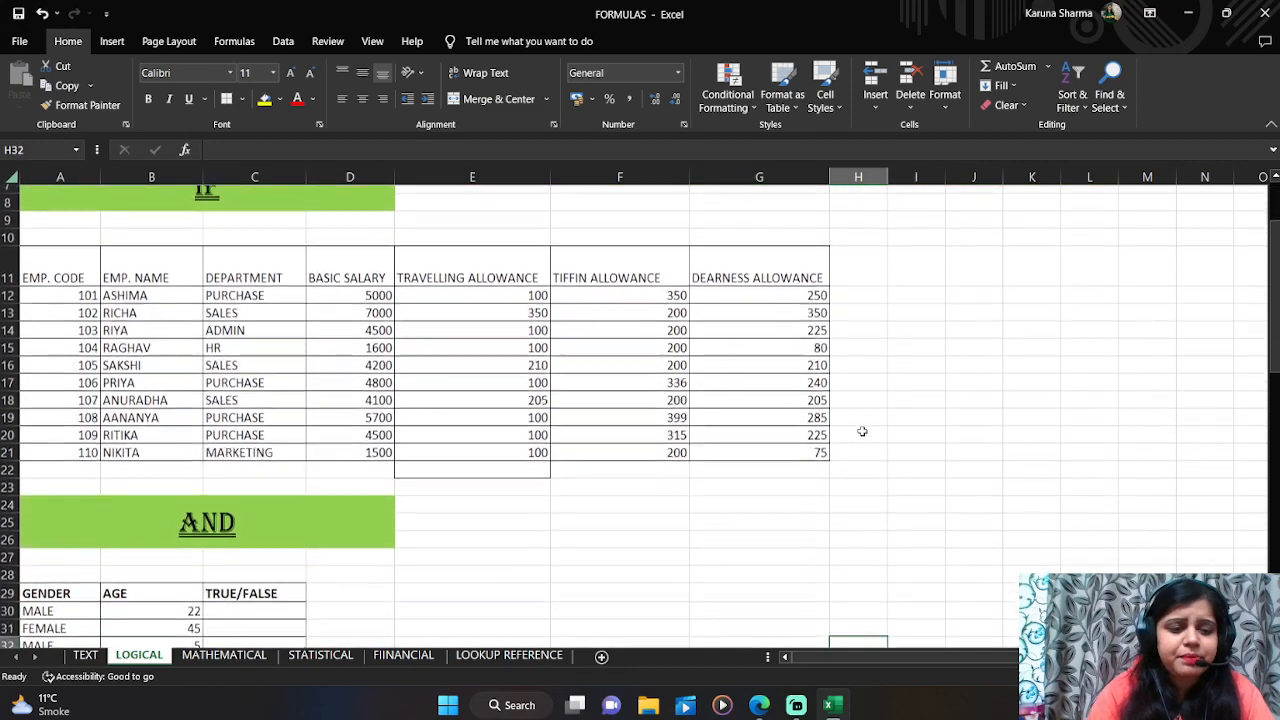
{"action": "key", "text": "Down"}
{"action": "key", "text": "Down"}
{"action": "key", "text": "Down"}
{"action": "key", "text": "Down"}
{"action": "key", "text": "Down"}
{"action": "key", "text": "Down"}
{"action": "key", "text": "Down"}
{"action": "key", "text": "Down"}
{"action": "key", "text": "Down"}
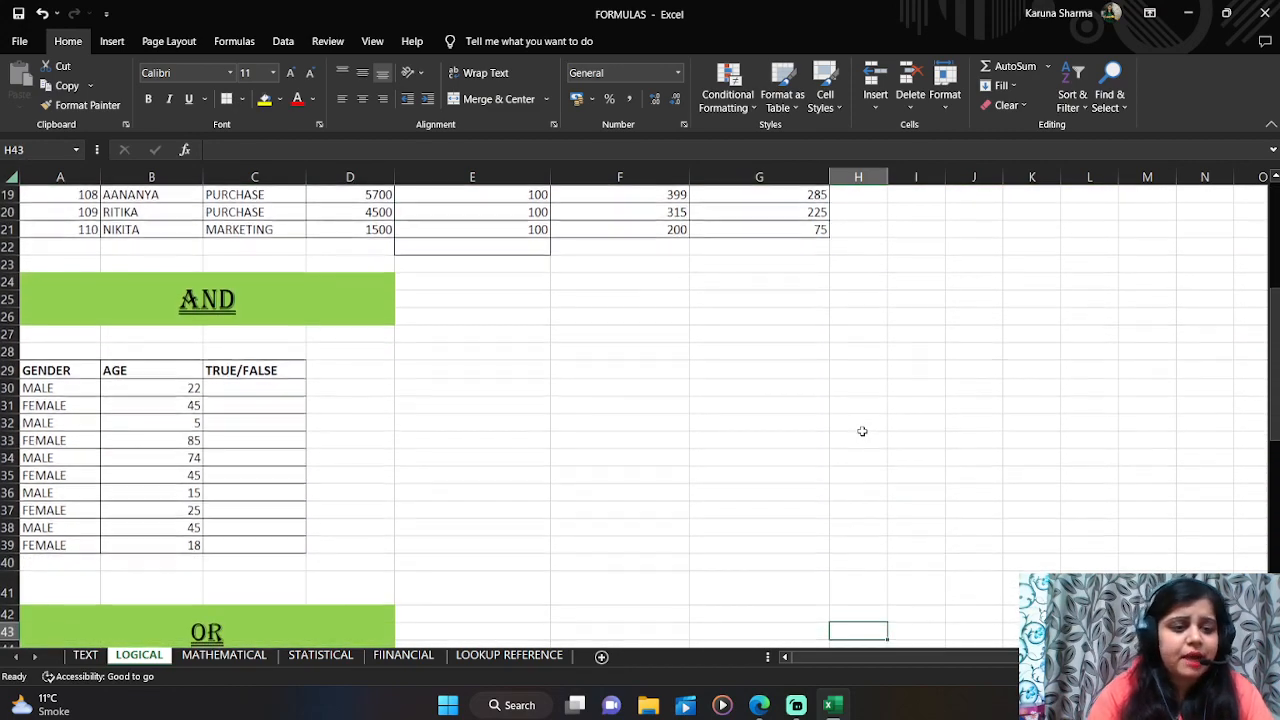
{"action": "left_click", "coordinate": [598, 355]}
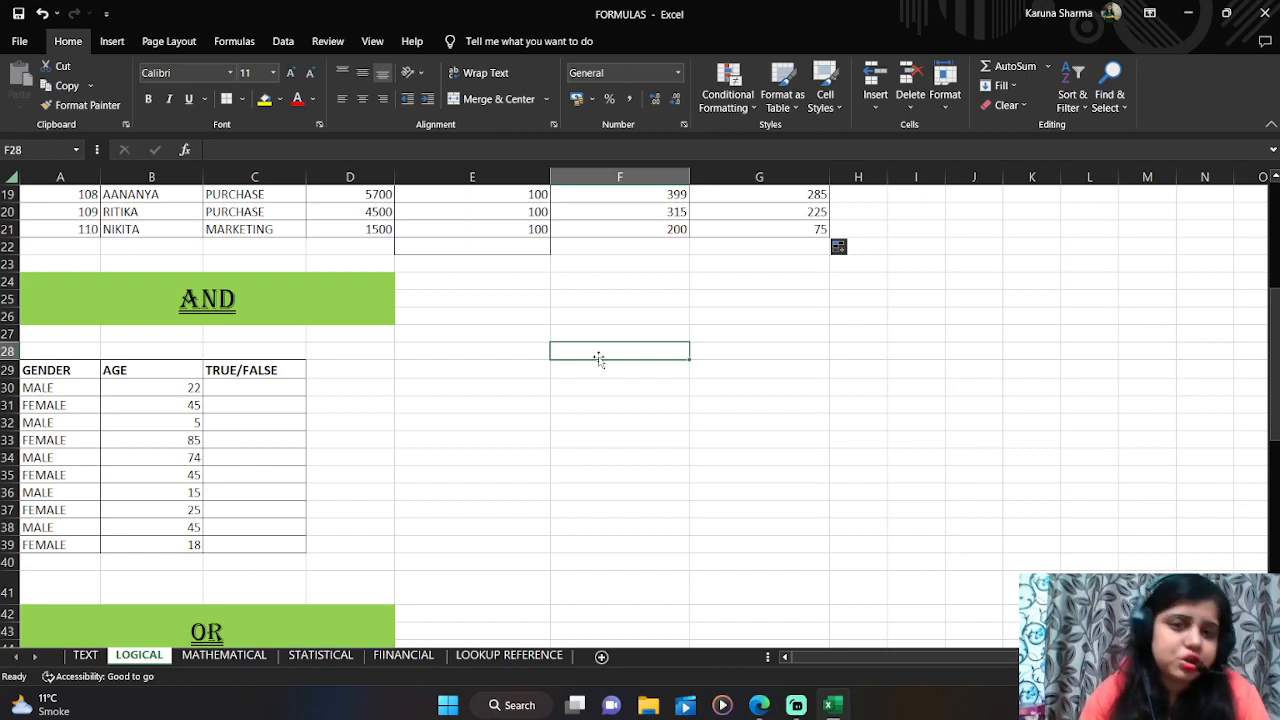
{"action": "left_click", "coordinate": [300, 385]}
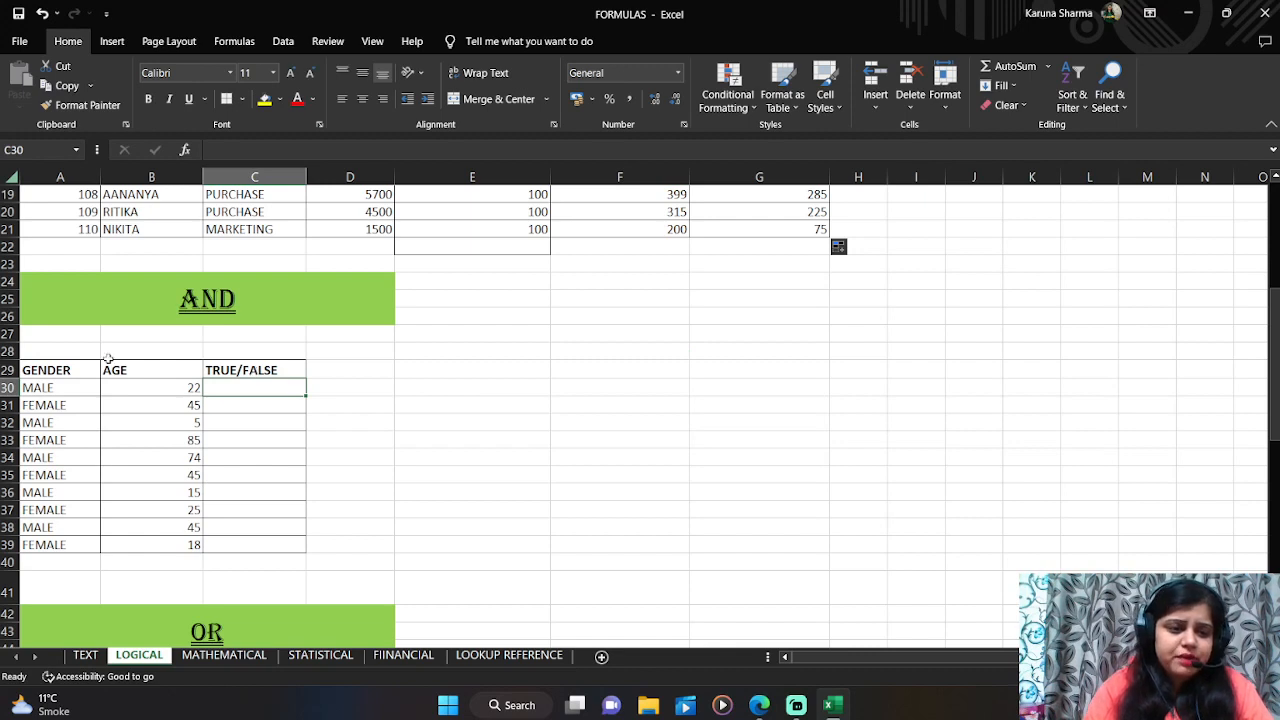
{"action": "left_click", "coordinate": [76, 391]}
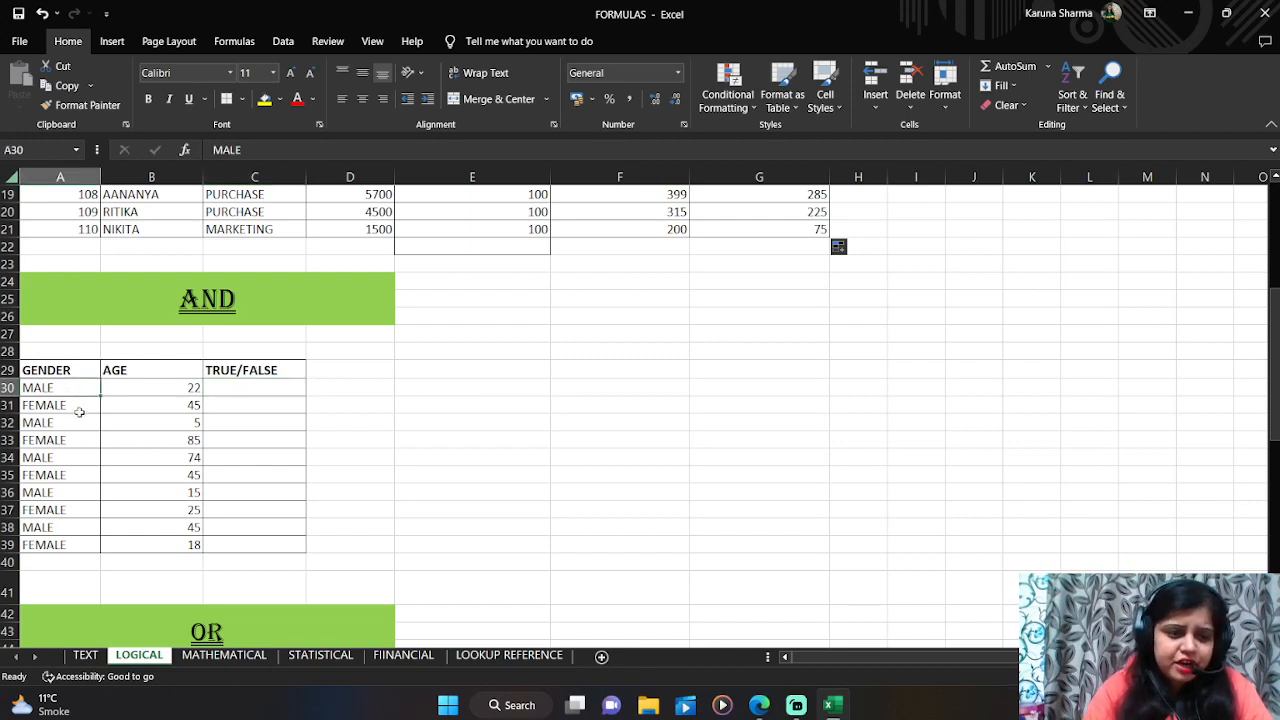
Step: In C30, enter =AND(A30="MALE",B30>20) to test whether the person is male and older than 20
{"action": "left_click", "coordinate": [77, 409]}
{"action": "left_click", "coordinate": [149, 390]}
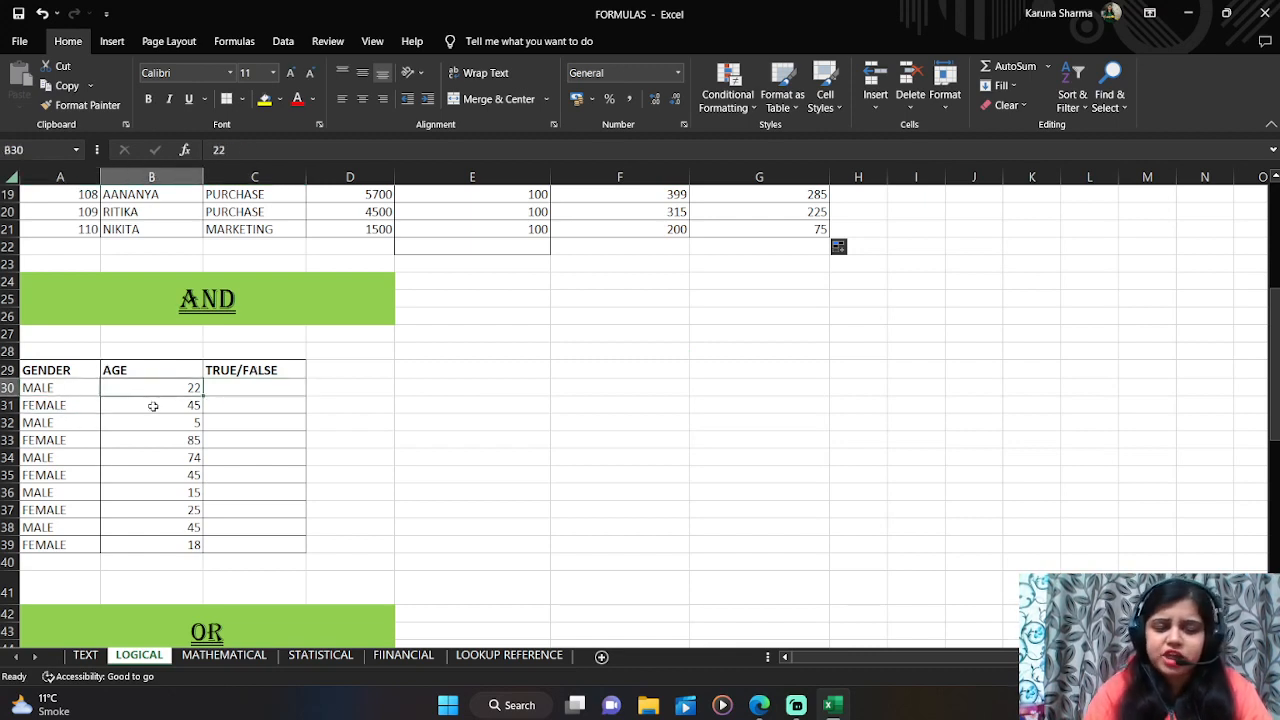
{"action": "left_click", "coordinate": [222, 392]}
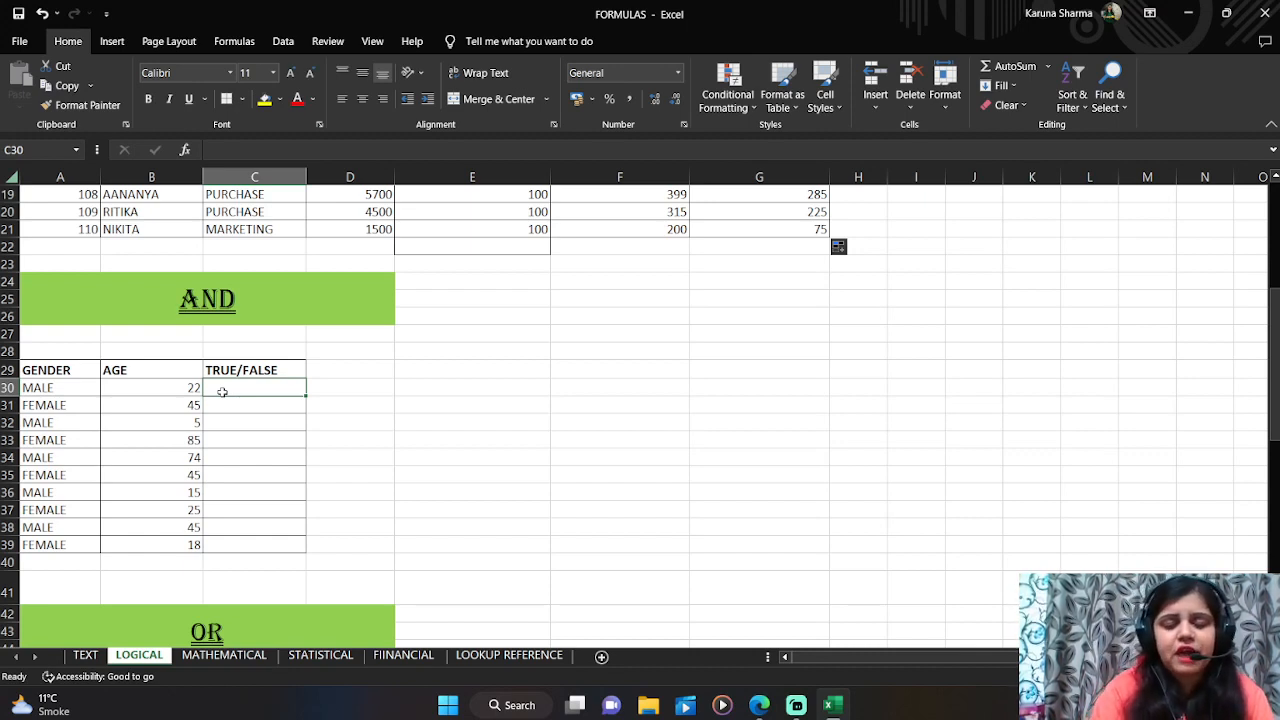
{"action": "type", "text": "=and"}
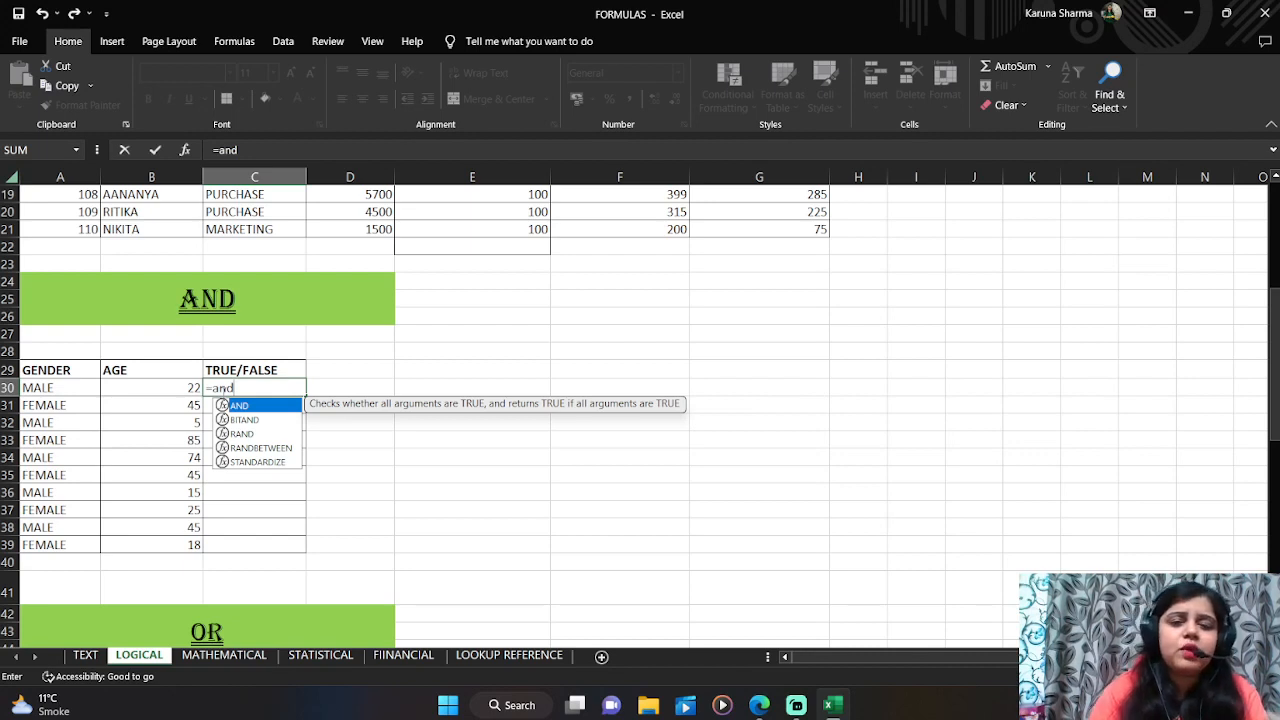
{"action": "type", "text": "("}
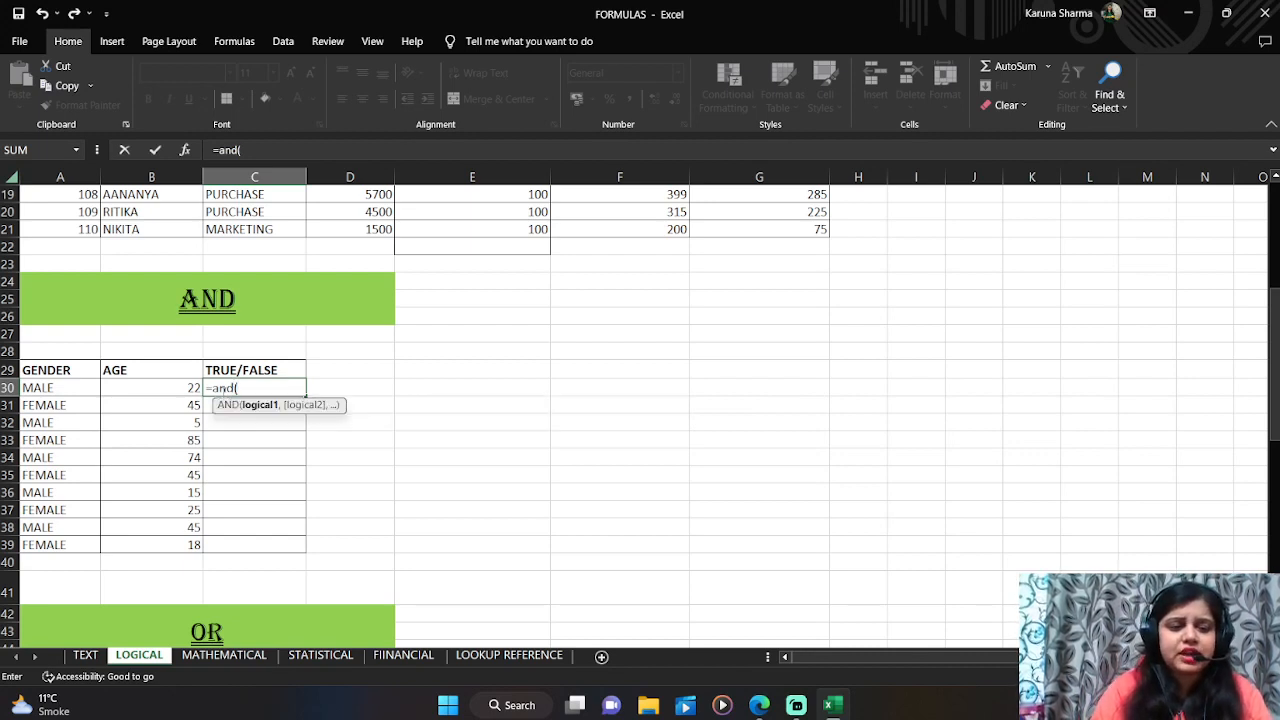
{"action": "left_click", "coordinate": [50, 388]}
{"action": "type", "text": "="}
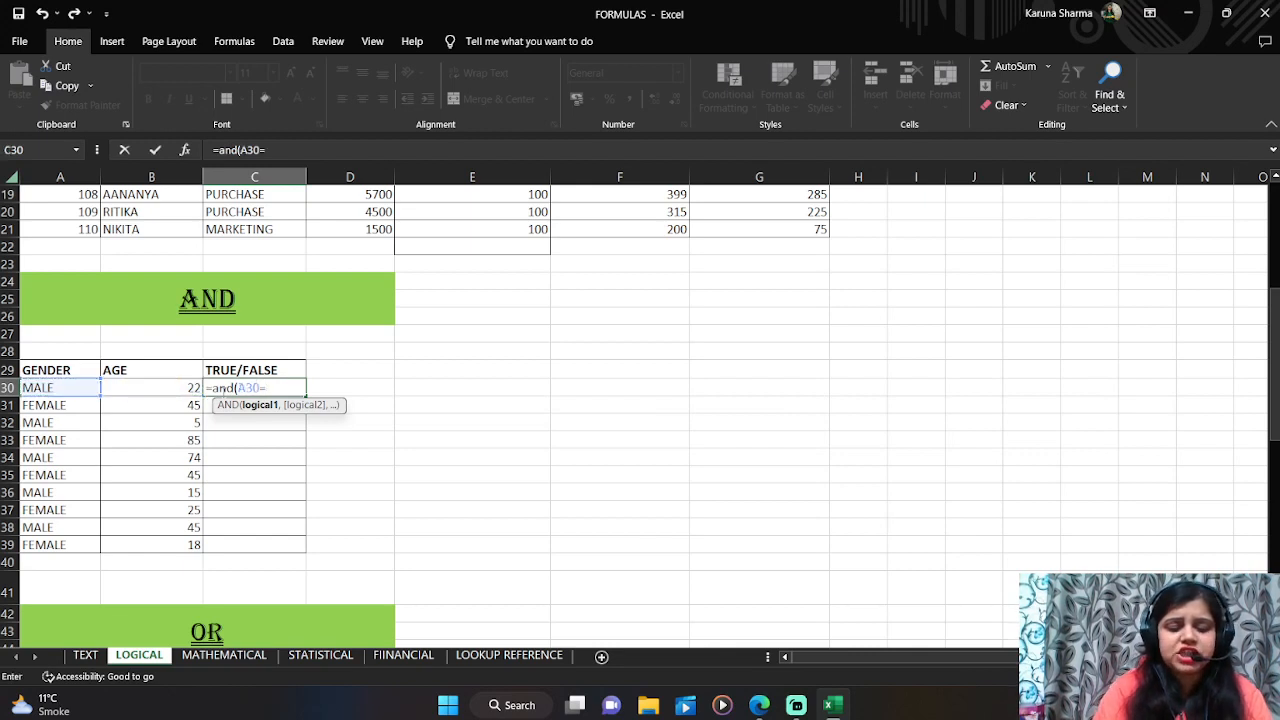
{"action": "type", "text": "\"MALE"}
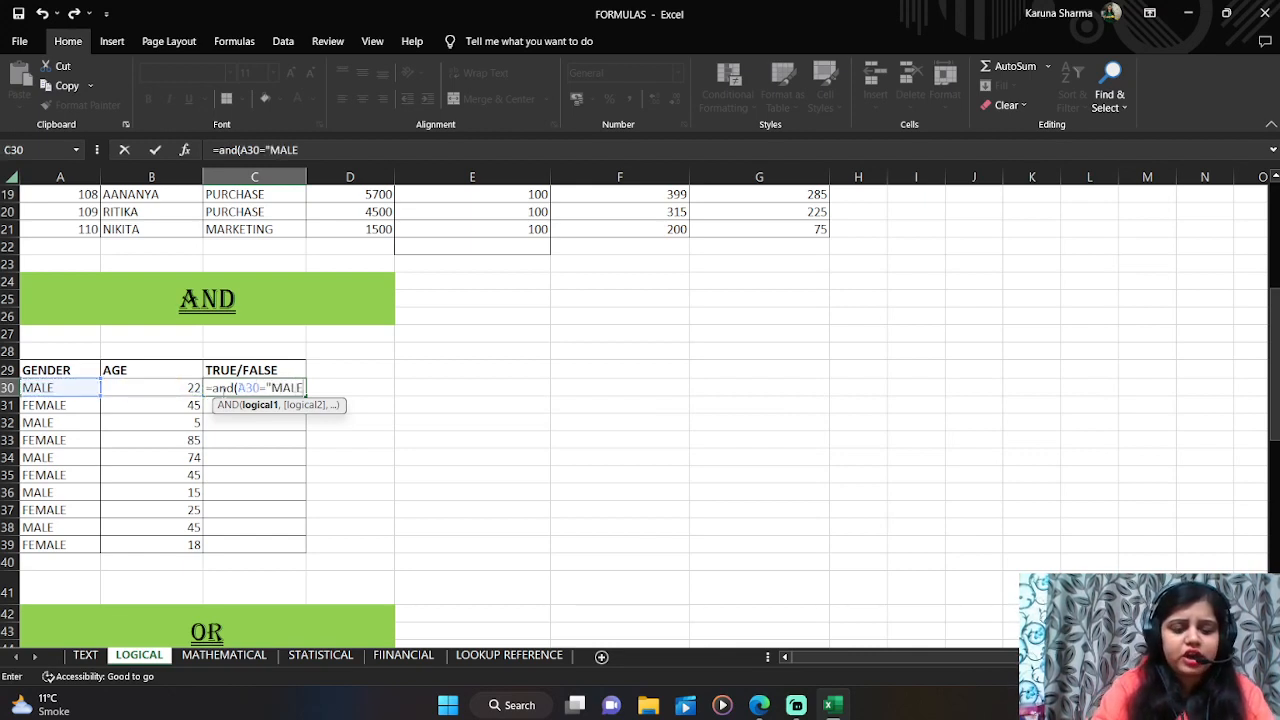
{"action": "type", "text": "\""}
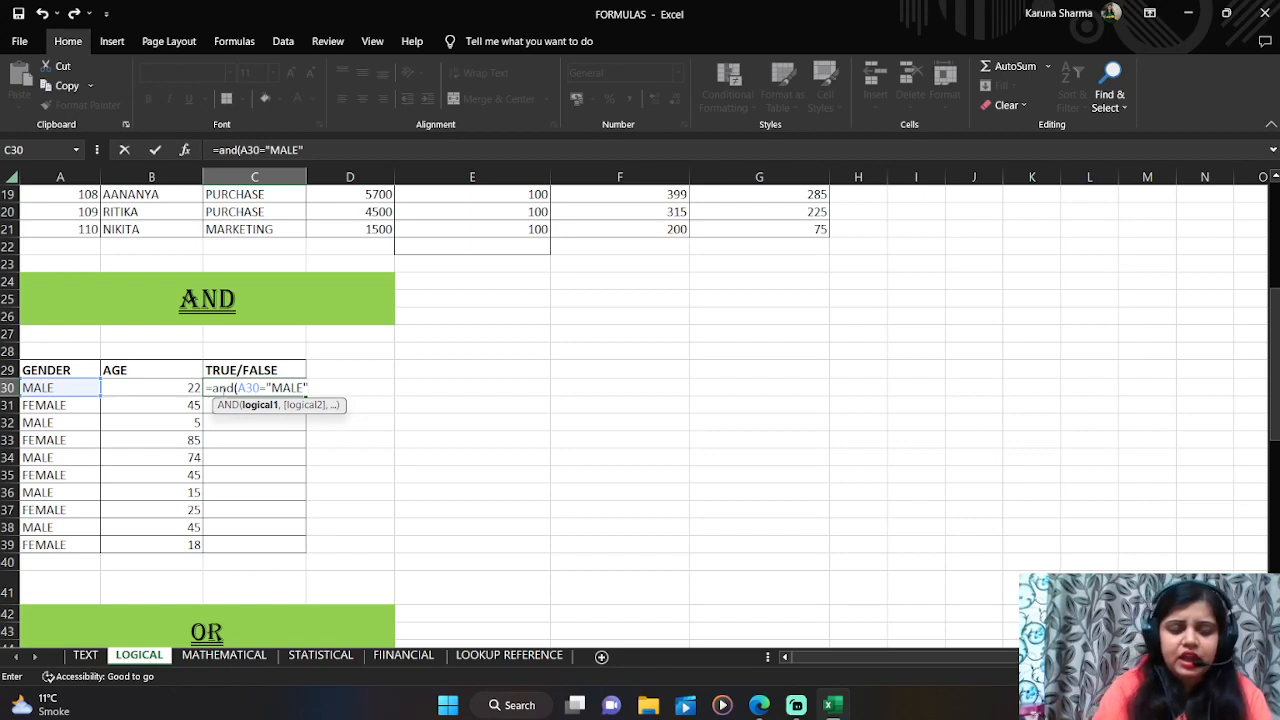
{"action": "type", "text": ","}
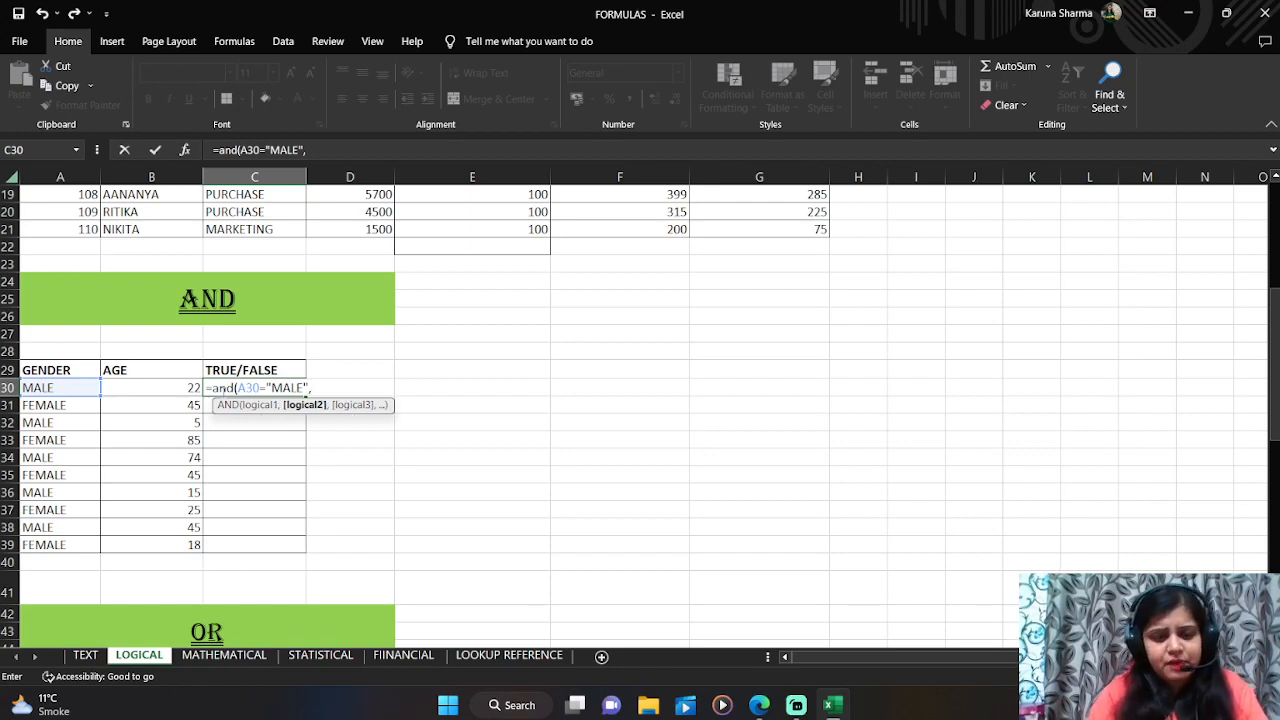
{"action": "key", "text": "Left"}
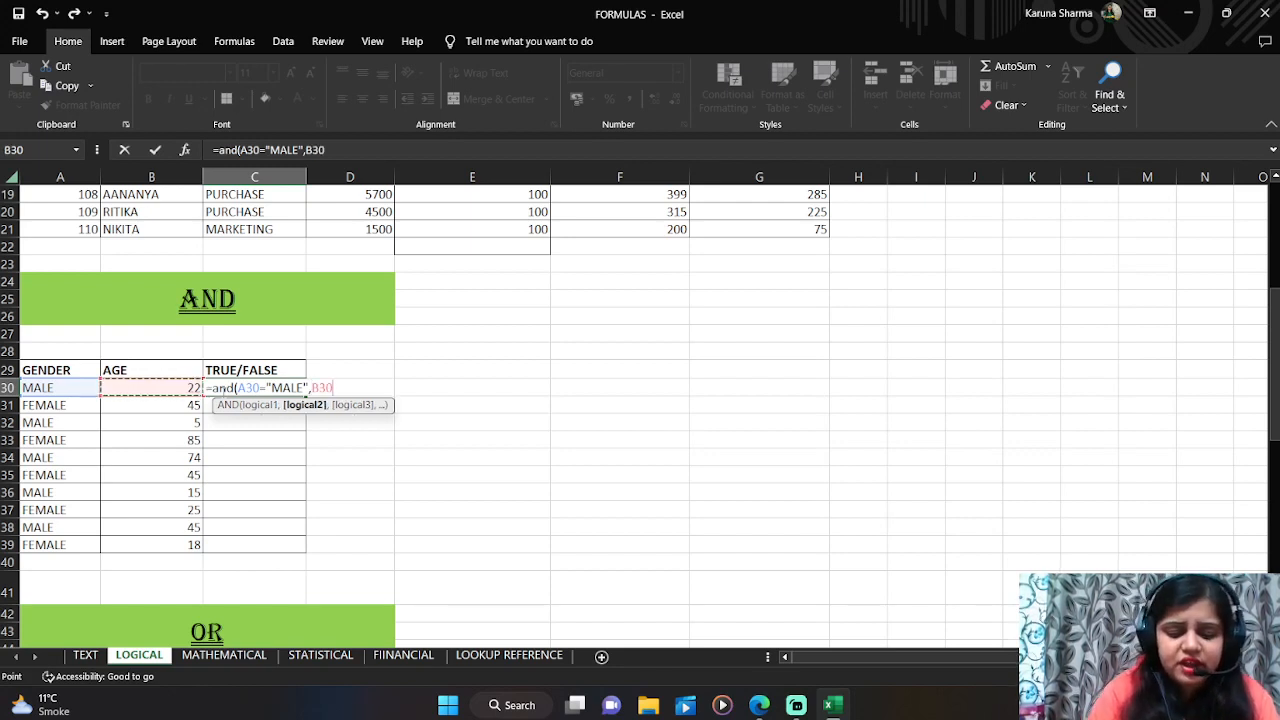
{"action": "type", "text": ">"}
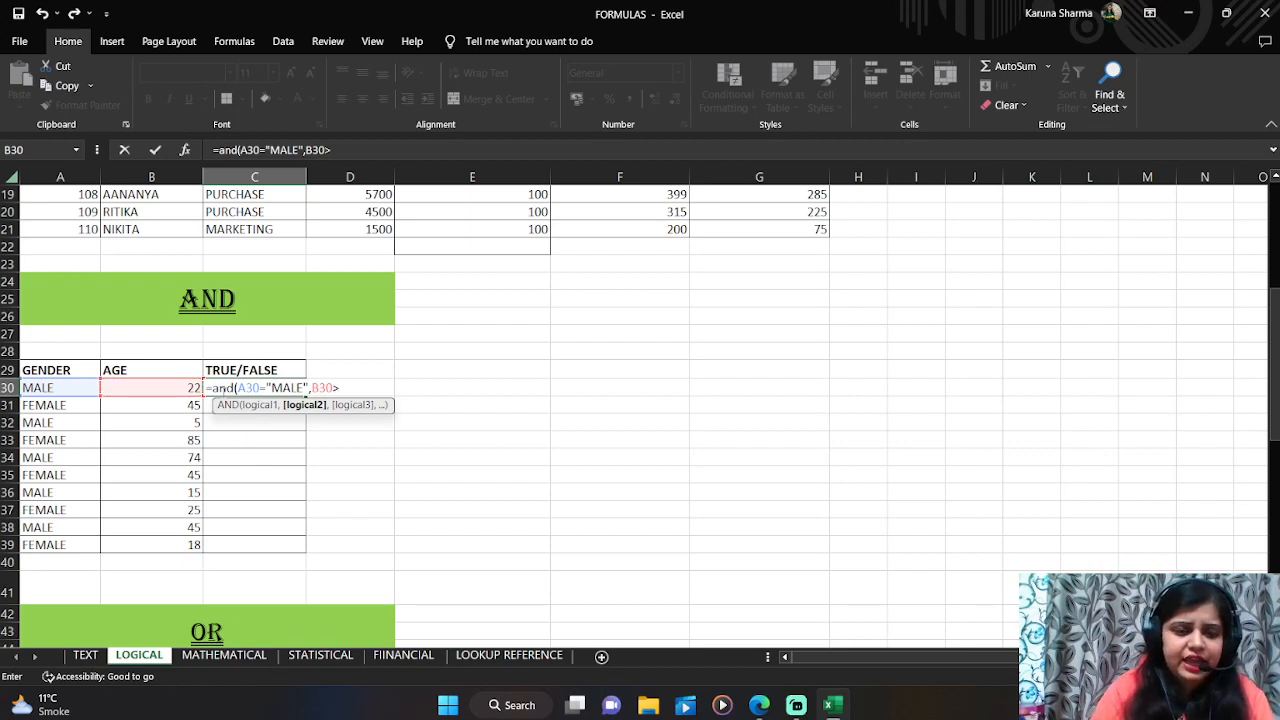
{"action": "type", "text": "20"}
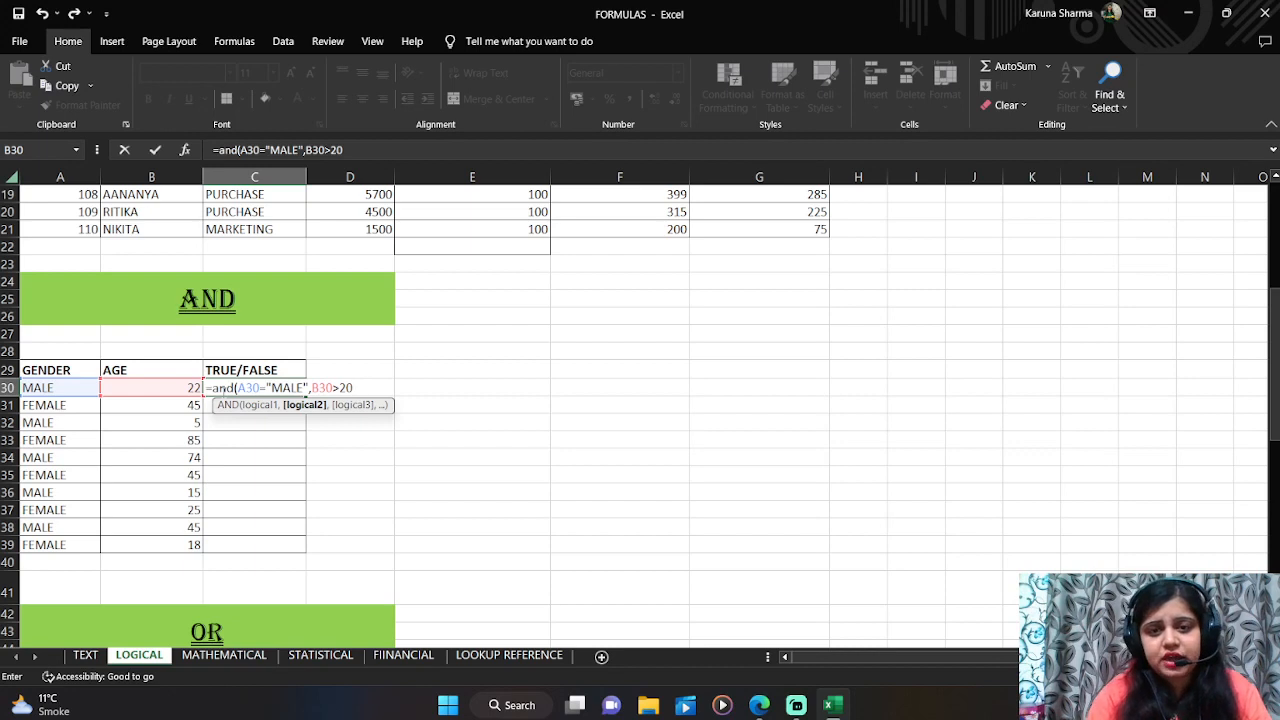
{"action": "type", "text": ")"}
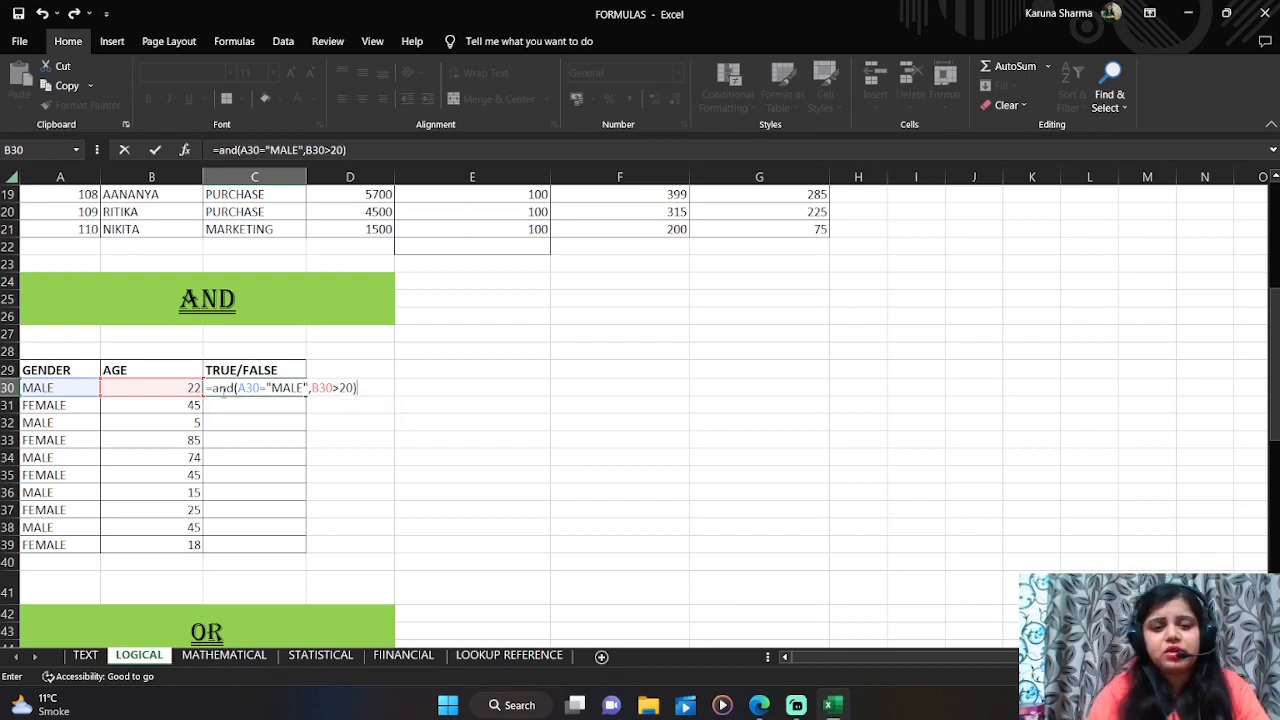
{"action": "key", "text": "Return"}
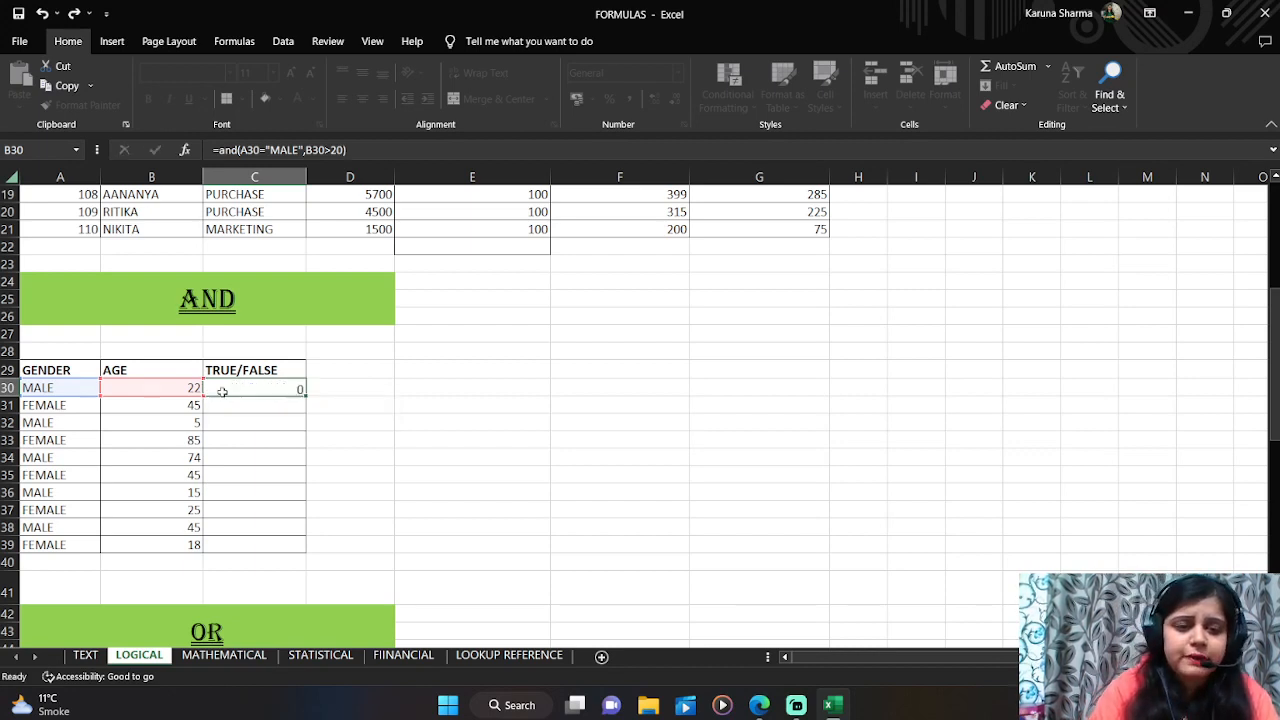
Step: Copy the AND formula in C30 down the TRUE/FALSE column through C39
{"action": "left_click", "coordinate": [224, 392]}
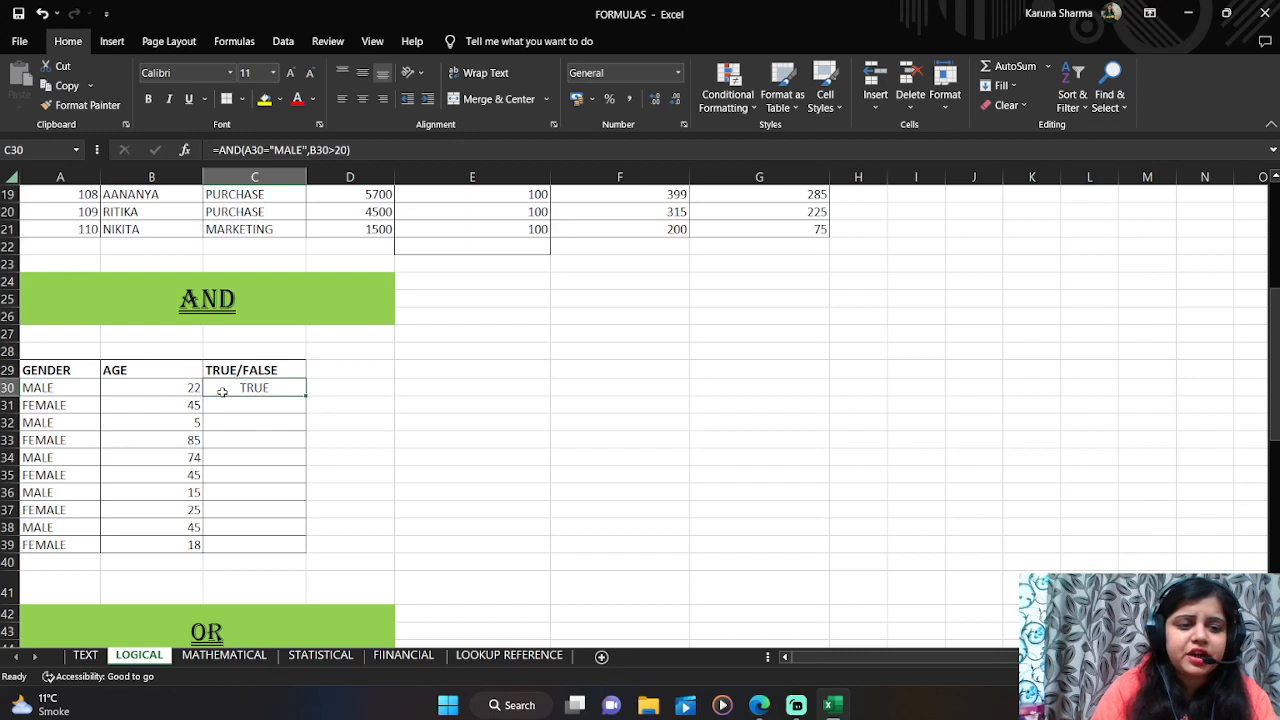
{"action": "left_click", "coordinate": [64, 390]}
{"action": "left_click", "coordinate": [123, 385]}
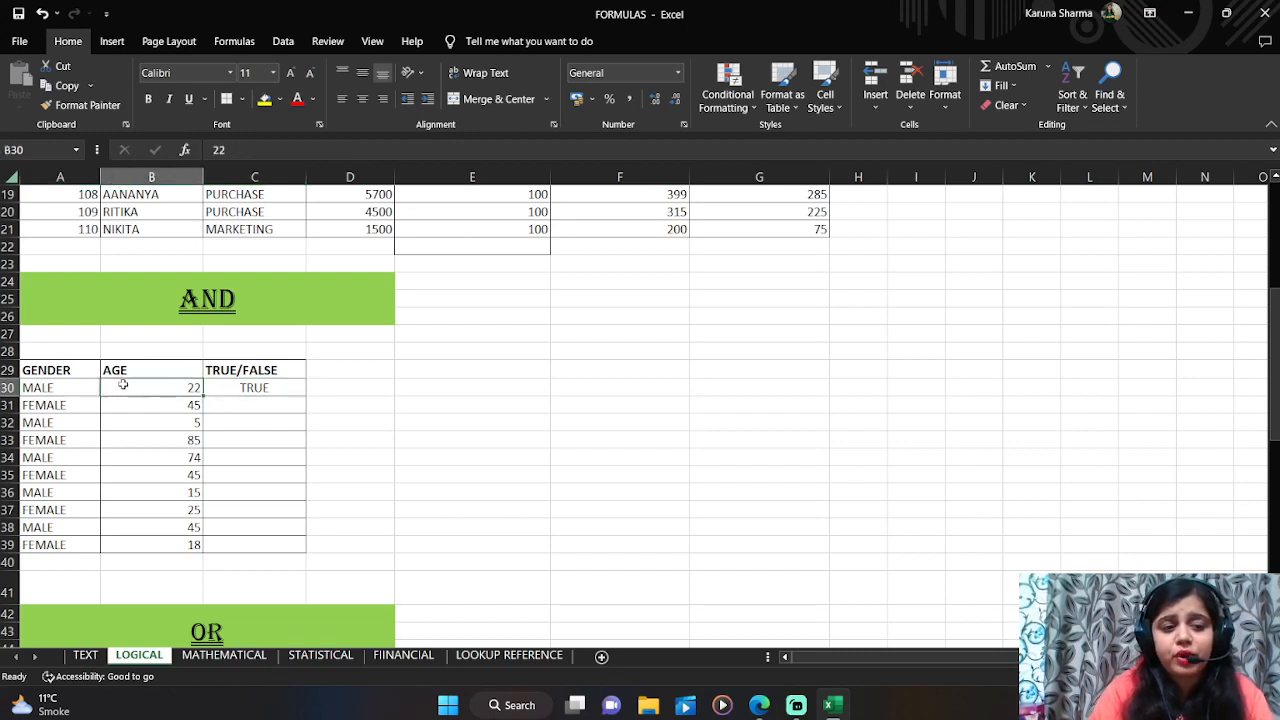
{"action": "left_click", "coordinate": [231, 389]}
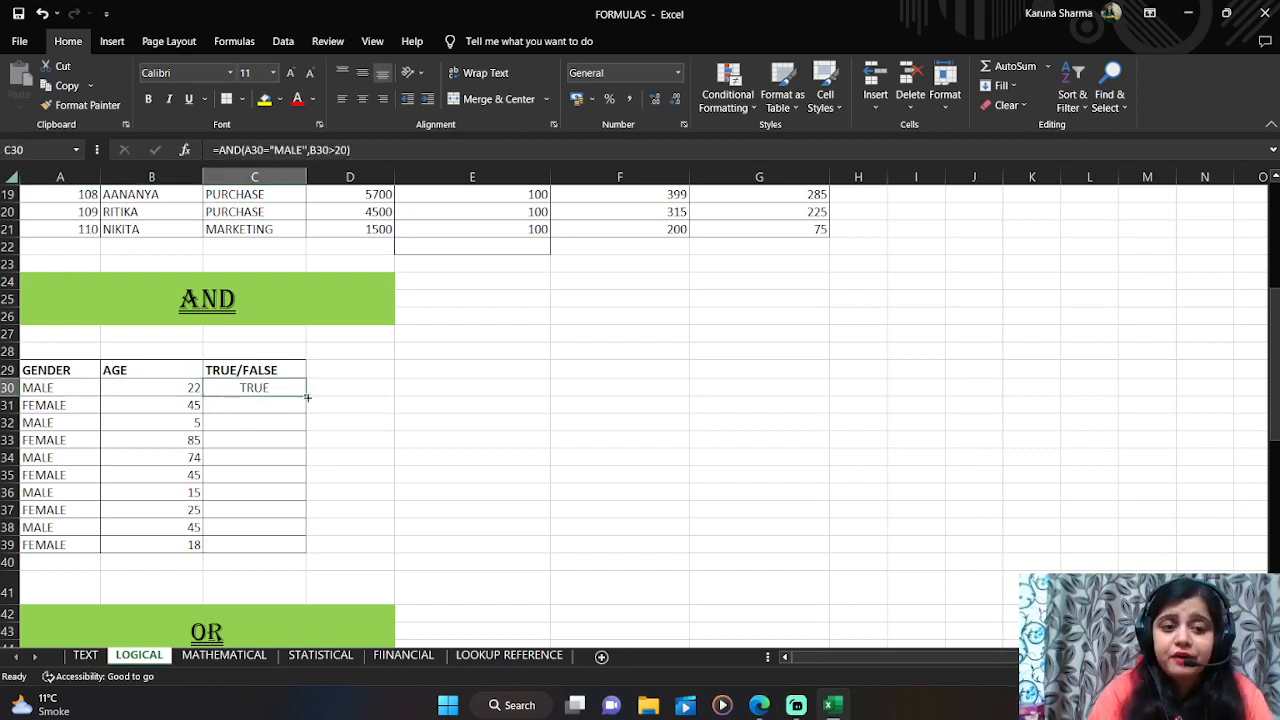
{"action": "double_click", "coordinate": [306, 397]}
{"action": "left_click", "coordinate": [350, 424]}
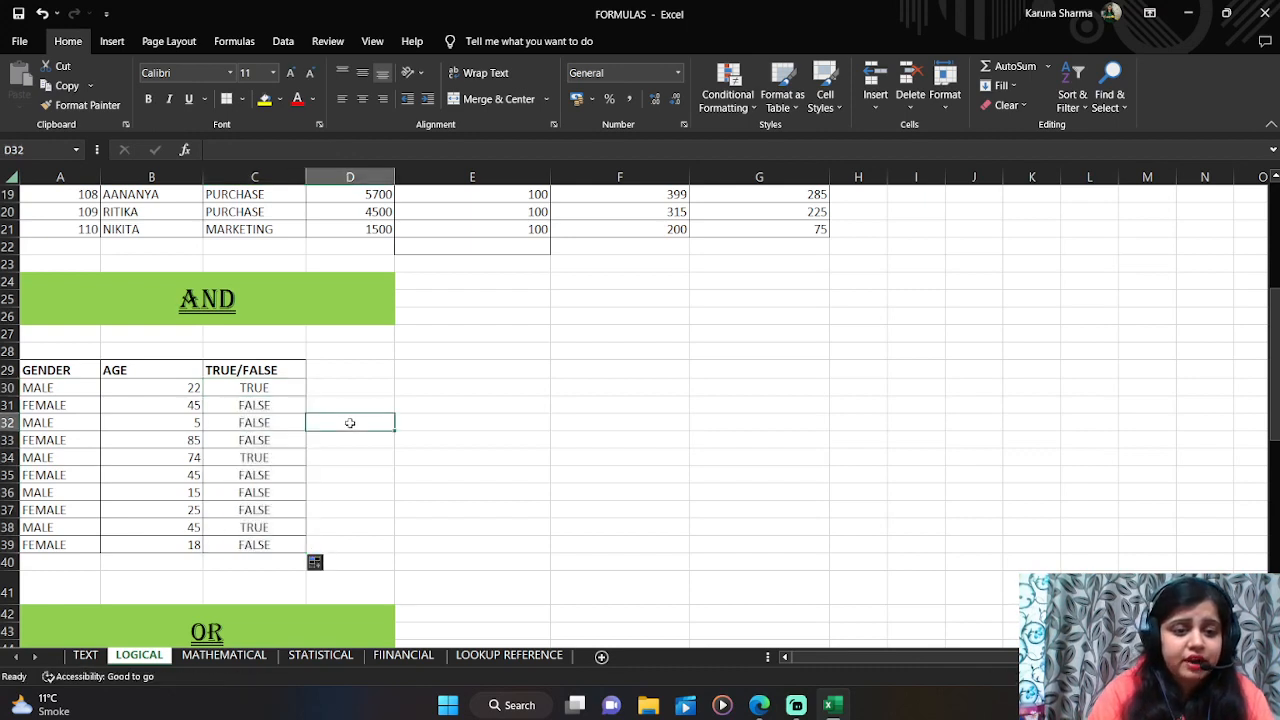
Step: Test the AND result by setting the age in B30 to 19, then restoring it to 22
{"action": "left_click", "coordinate": [280, 404]}
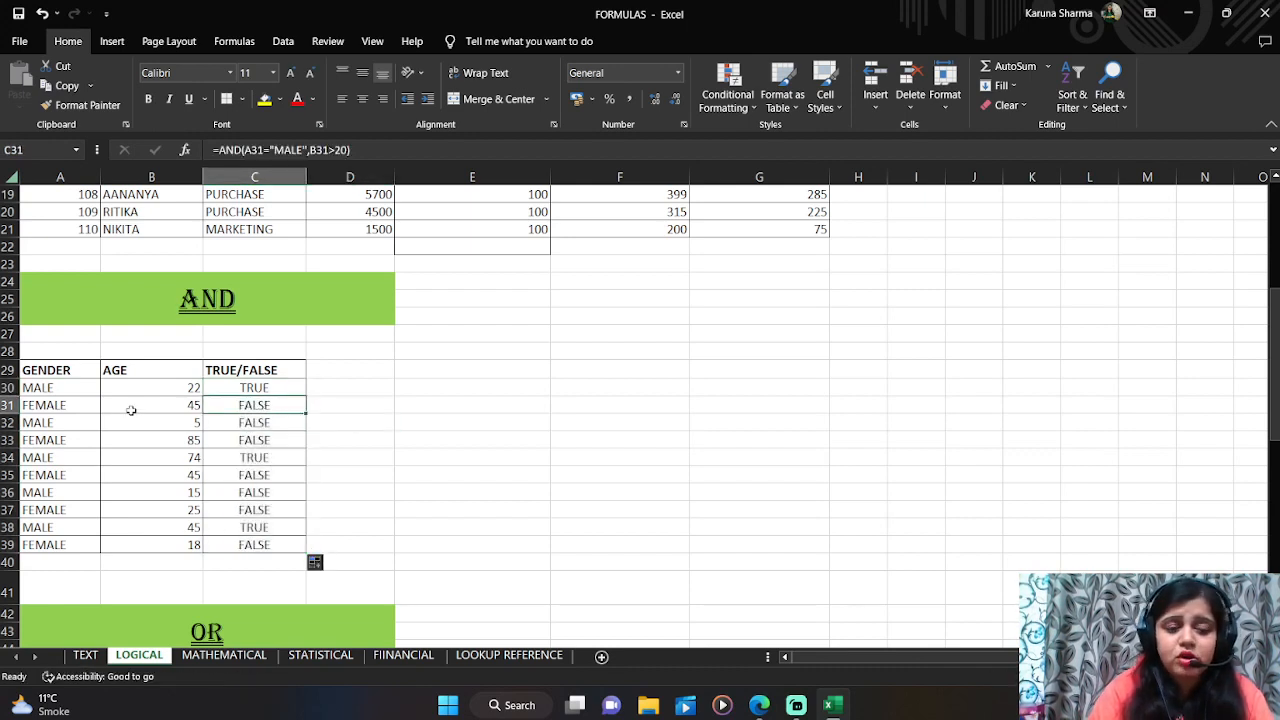
{"action": "left_click", "coordinate": [79, 404]}
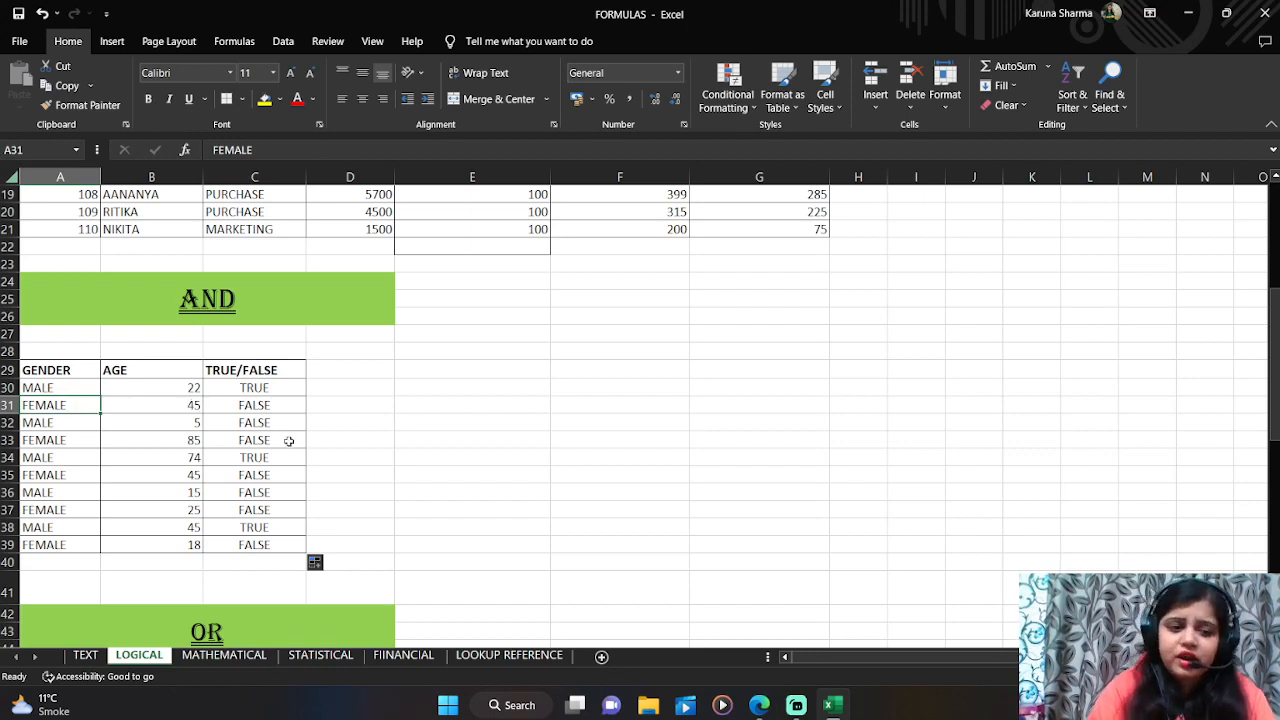
{"action": "left_click", "coordinate": [180, 391]}
{"action": "type", "text": "19"}
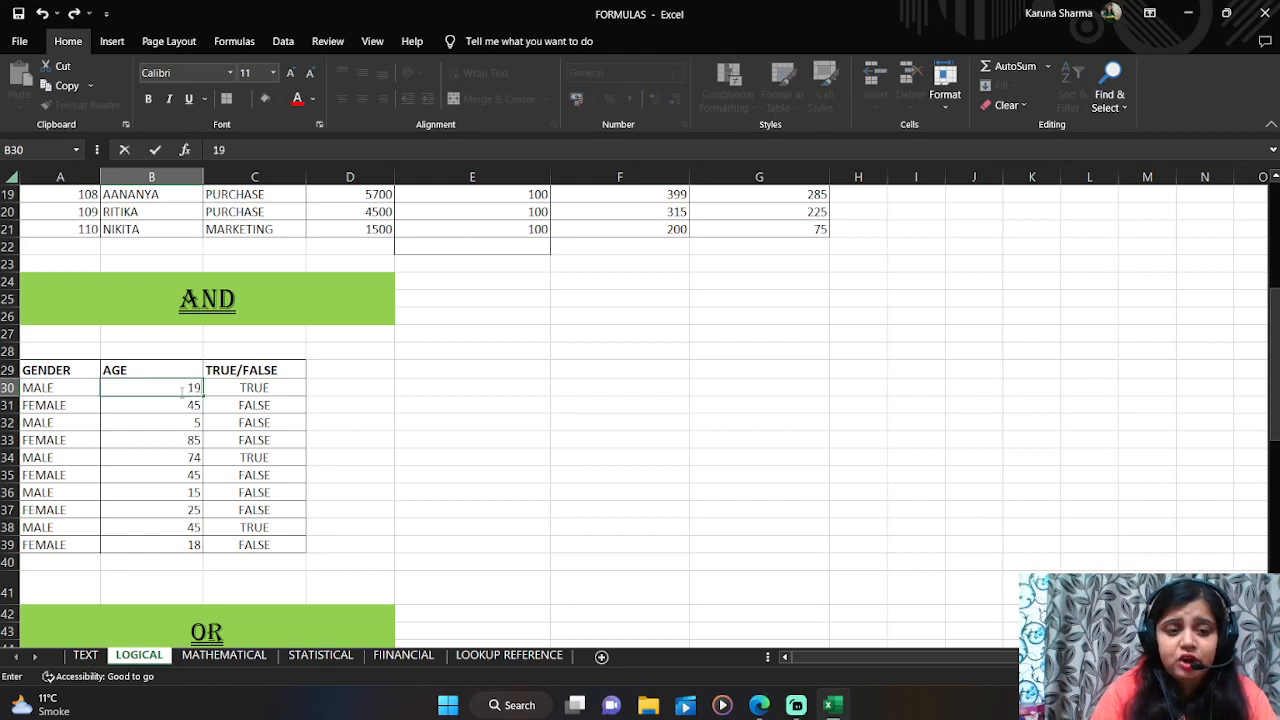
{"action": "key", "text": "Tab"}
{"action": "left_click", "coordinate": [180, 391]}
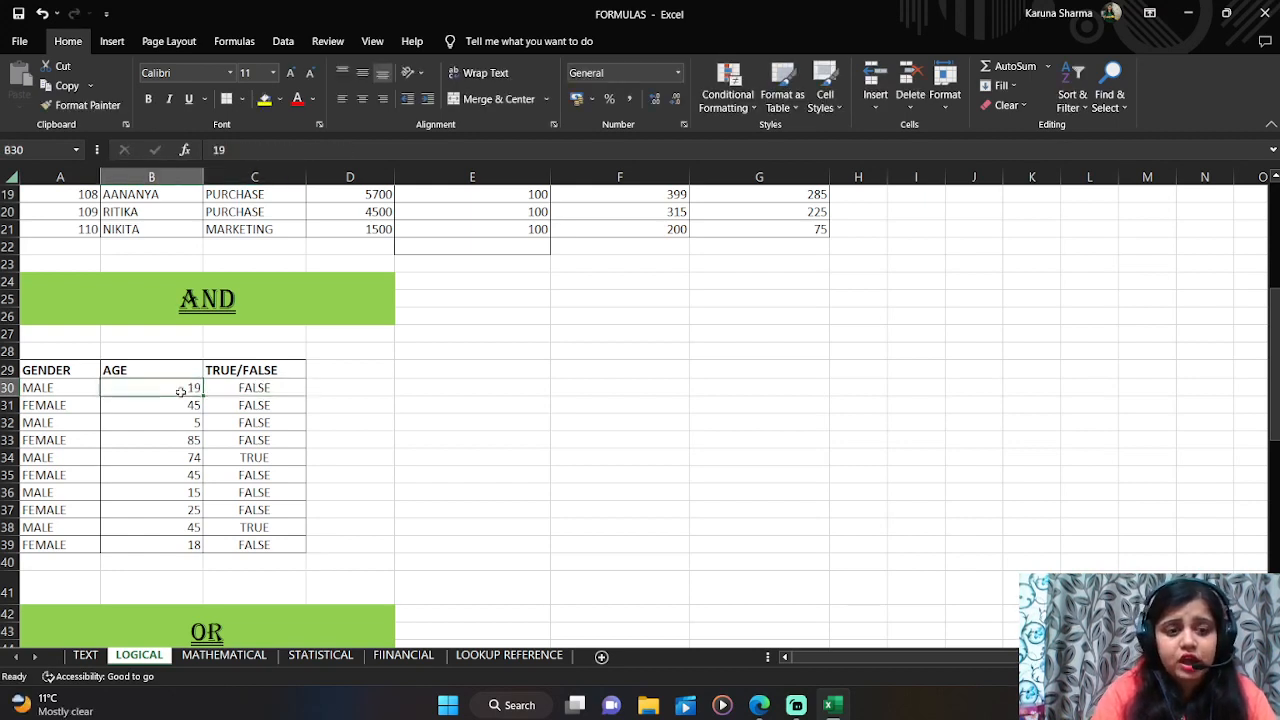
{"action": "type", "text": "22"}
{"action": "key", "text": "Tab"}
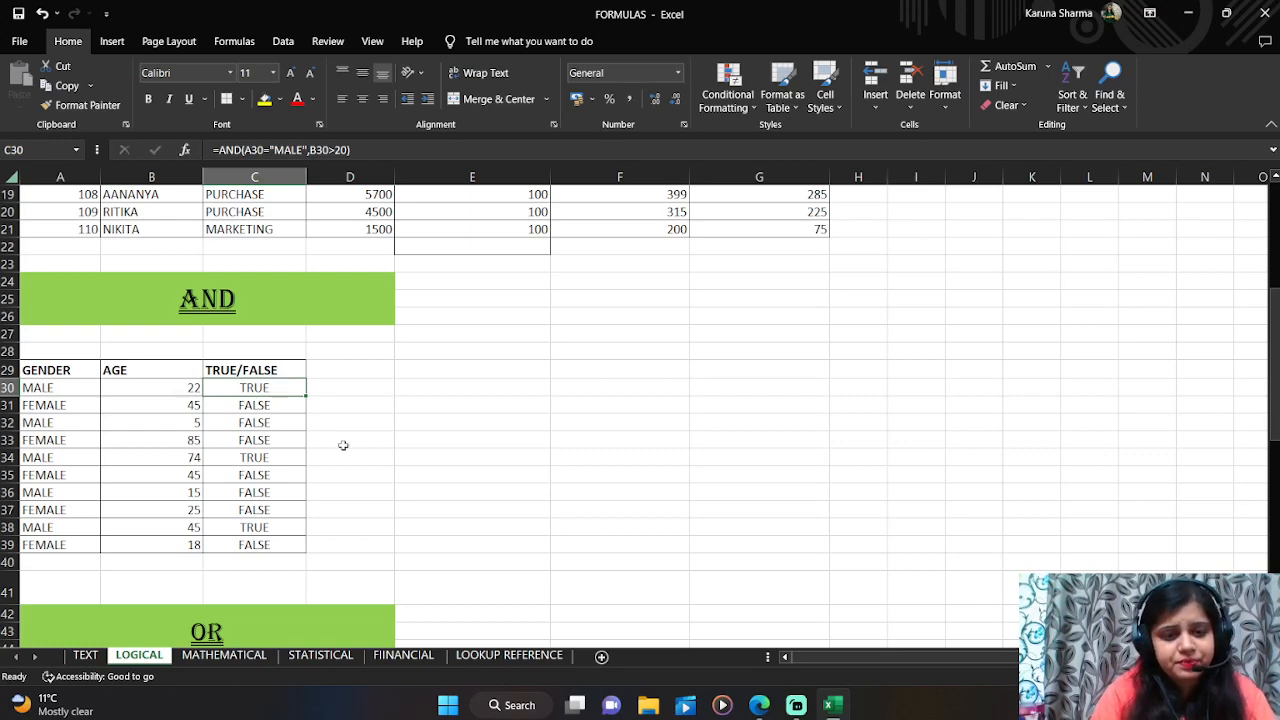
Step: Move down to examine the OR section's gender and age table, returning to its first TRUE/FALSE cell
{"action": "key", "text": "Left"}
{"action": "key", "text": "Left"}
{"action": "key", "text": "Down"}
{"action": "key", "text": "Down"}
{"action": "key", "text": "Down"}
{"action": "key", "text": "Down"}
{"action": "key", "text": "Down"}
{"action": "key", "text": "Down"}
{"action": "key", "text": "Down"}
{"action": "key", "text": "Down"}
{"action": "key", "text": "Down"}
{"action": "key", "text": "Down"}
{"action": "key", "text": "Down"}
{"action": "key", "text": "Down"}
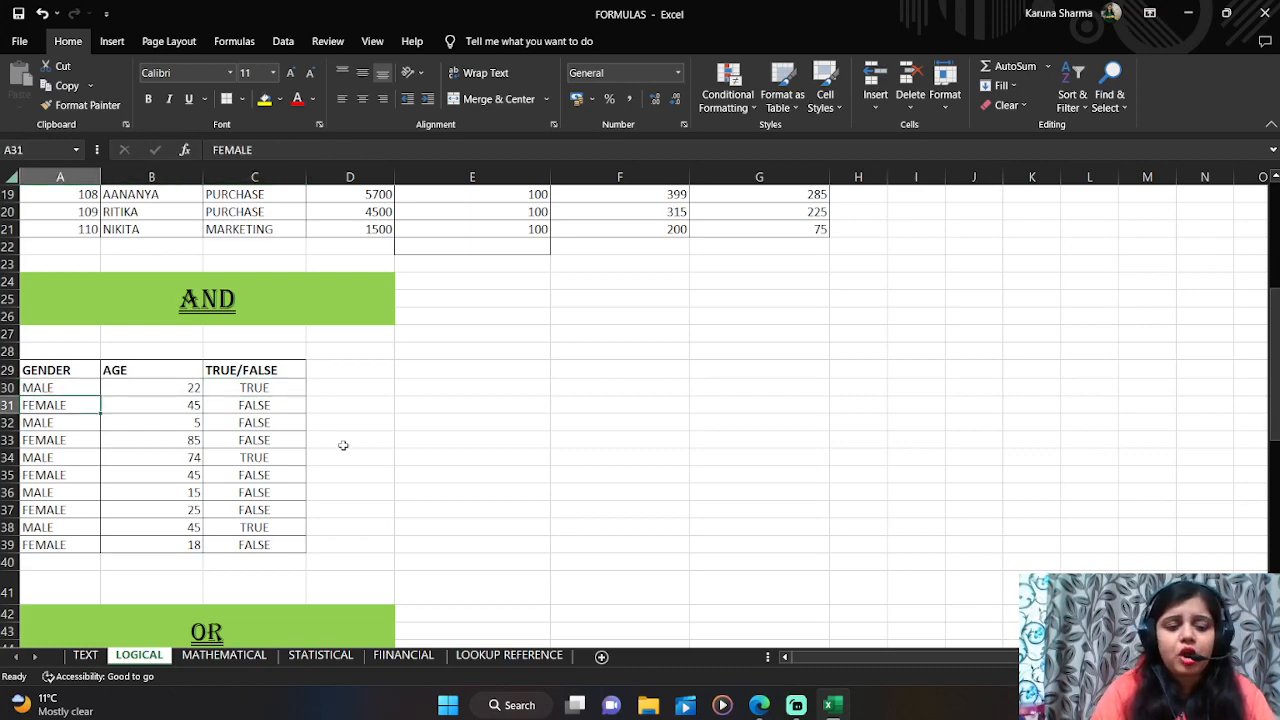
{"action": "key", "text": "Down"}
{"action": "key", "text": "Down"}
{"action": "key", "text": "Down"}
{"action": "key", "text": "Down"}
{"action": "key", "text": "Down"}
{"action": "key", "text": "Down"}
{"action": "key", "text": "Down"}
{"action": "key", "text": "Down"}
{"action": "key", "text": "Down"}
{"action": "key", "text": "Down"}
{"action": "key", "text": "Down"}
{"action": "key", "text": "Down"}
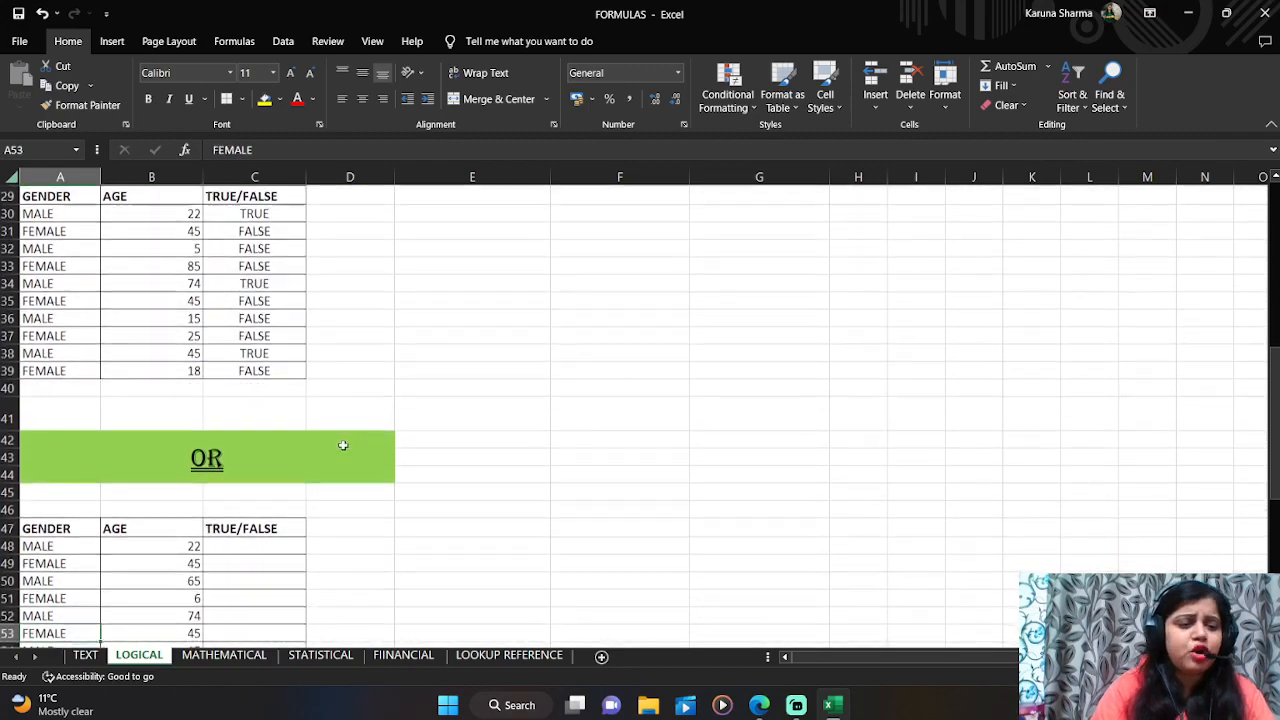
{"action": "key", "text": "Down"}
{"action": "key", "text": "Down"}
{"action": "key", "text": "Down"}
{"action": "key", "text": "Down"}
{"action": "key", "text": "Down"}
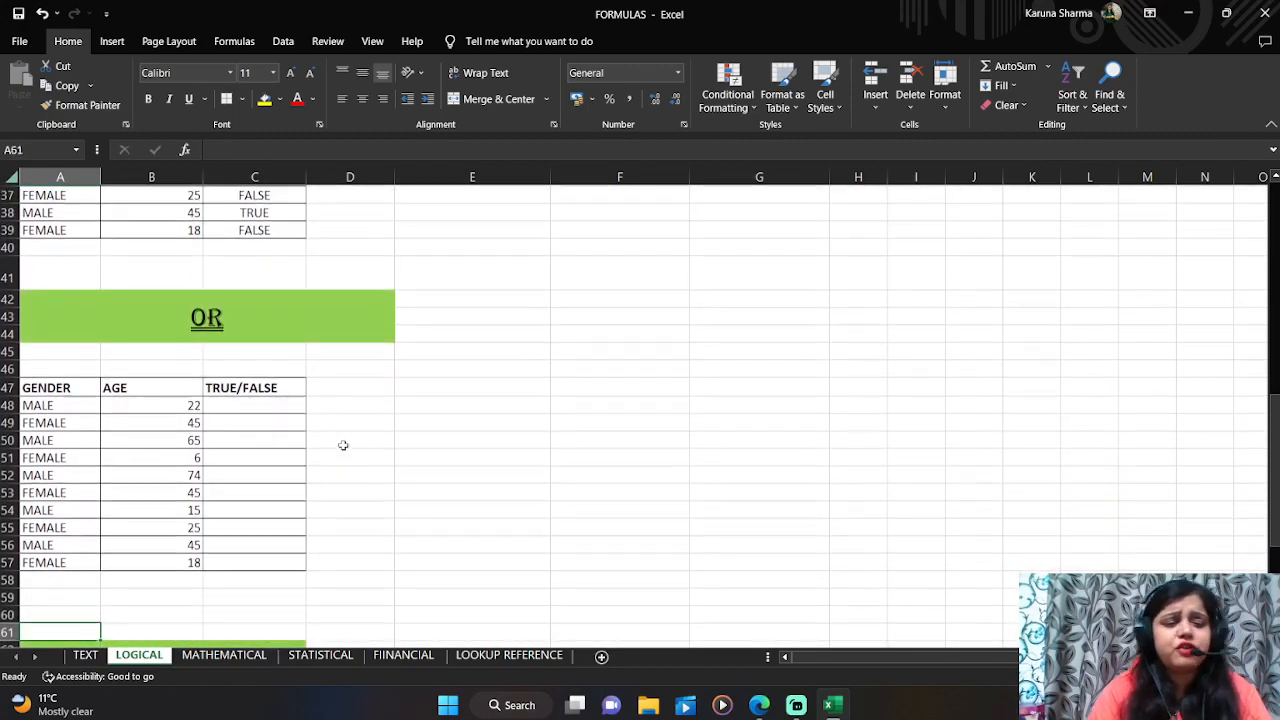
{"action": "key", "text": "Up"}
{"action": "key", "text": "Up"}
{"action": "key", "text": "Up"}
{"action": "key", "text": "Right"}
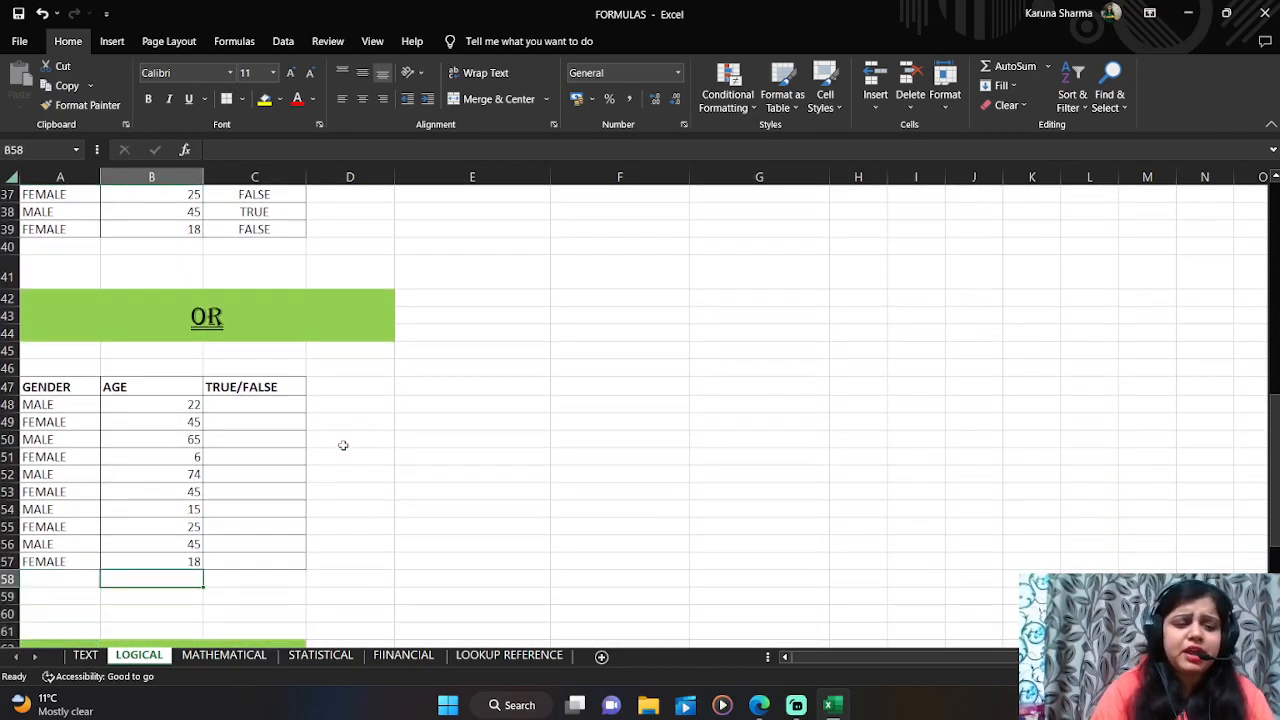
{"action": "key", "text": "Up"}
{"action": "key", "text": "Up"}
{"action": "key", "text": "Right"}
{"action": "key", "text": "Up"}
{"action": "key", "text": "Up"}
{"action": "key", "text": "Up"}
{"action": "key", "text": "Up"}
{"action": "key", "text": "Up"}
{"action": "key", "text": "Up"}
{"action": "key", "text": "Up"}
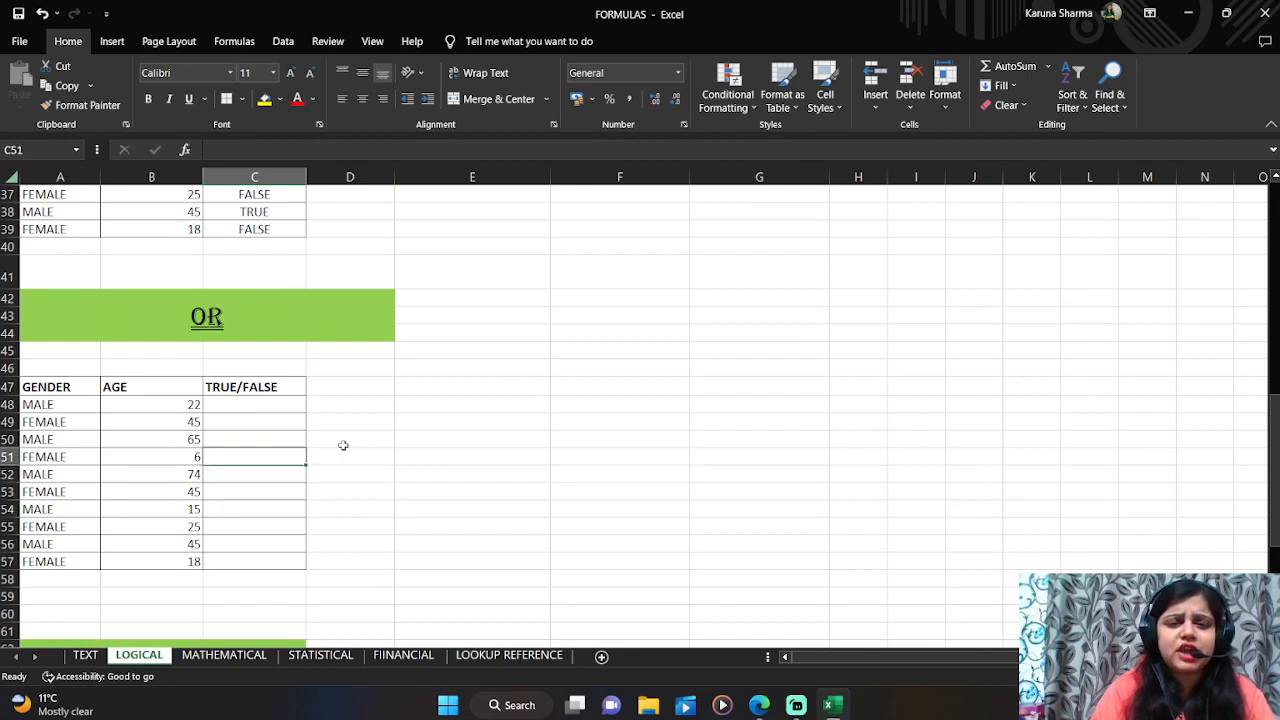
{"action": "key", "text": "Up"}
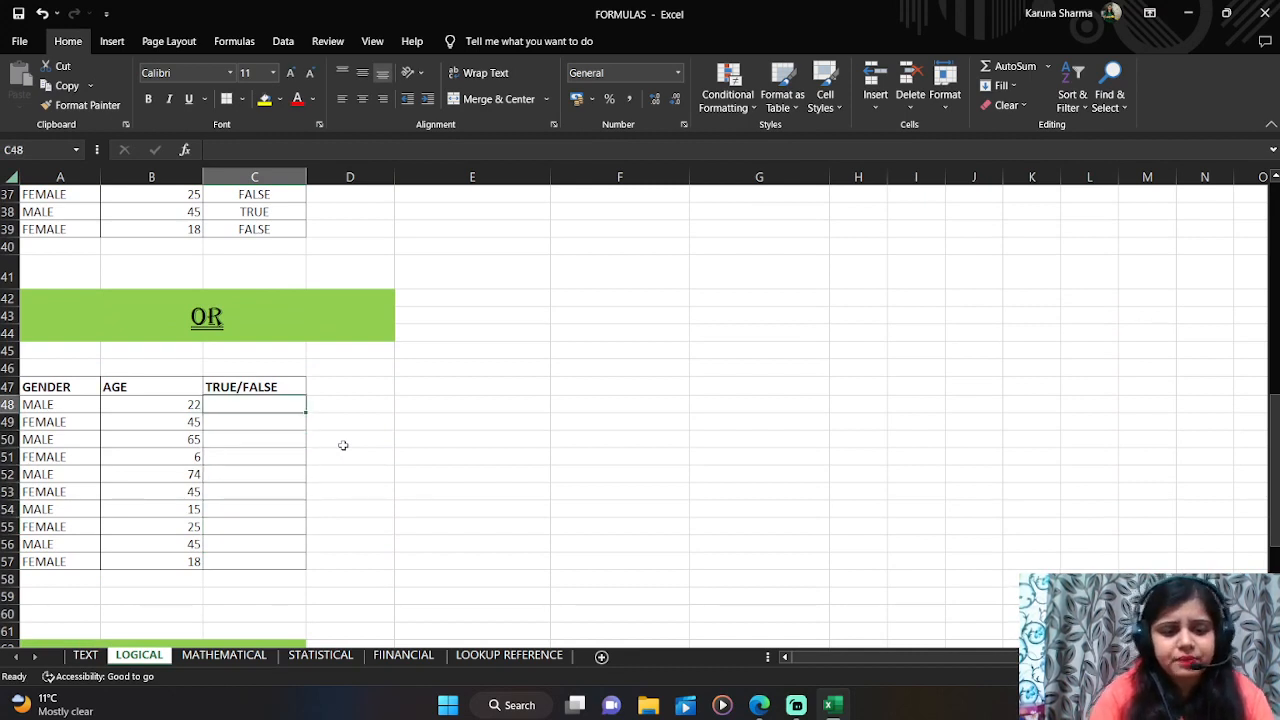
Step: In C48, enter =OR(A48="MALE",B48>25) to test whether the person is male or older than 25
{"action": "type", "text": "="}
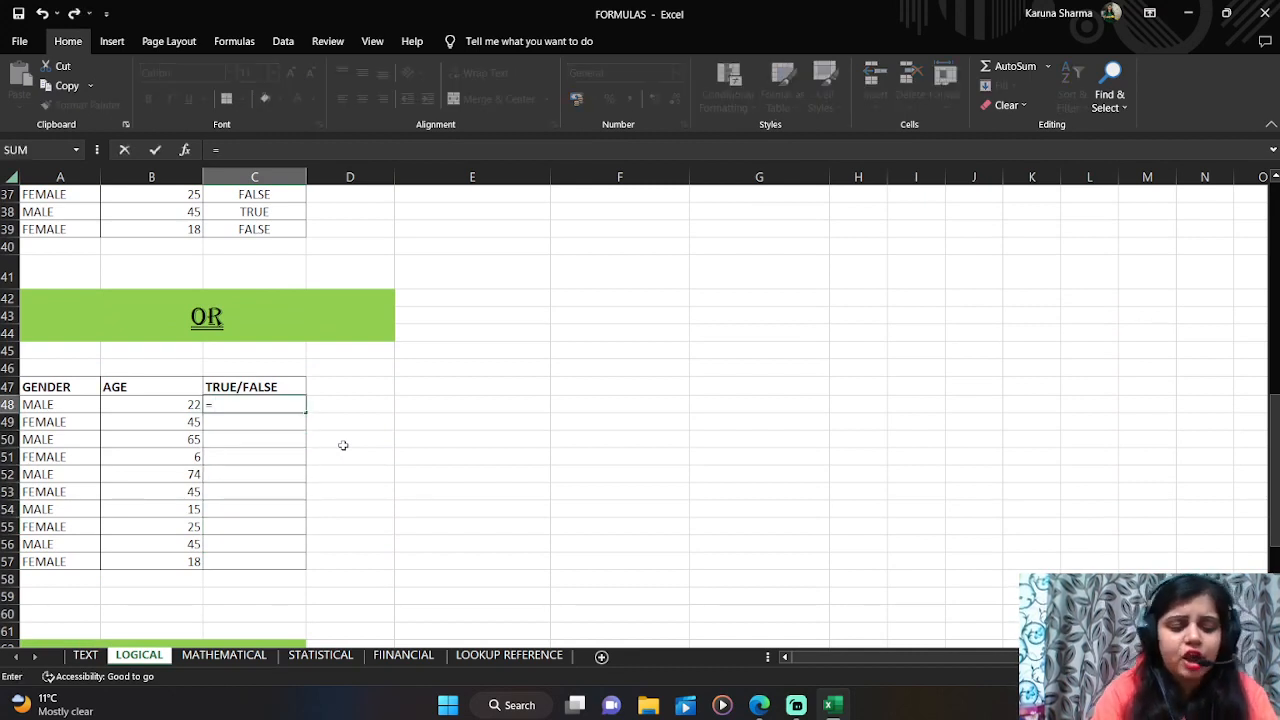
{"action": "type", "text": "or"}
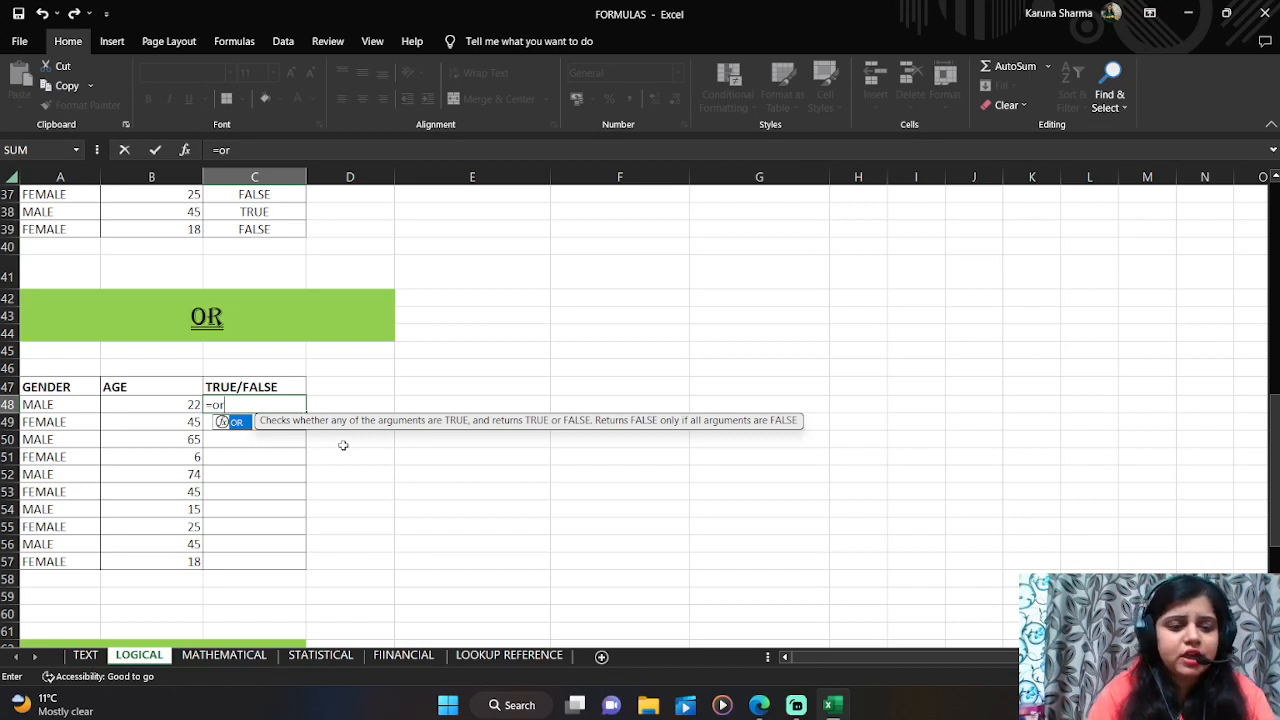
{"action": "type", "text": "("}
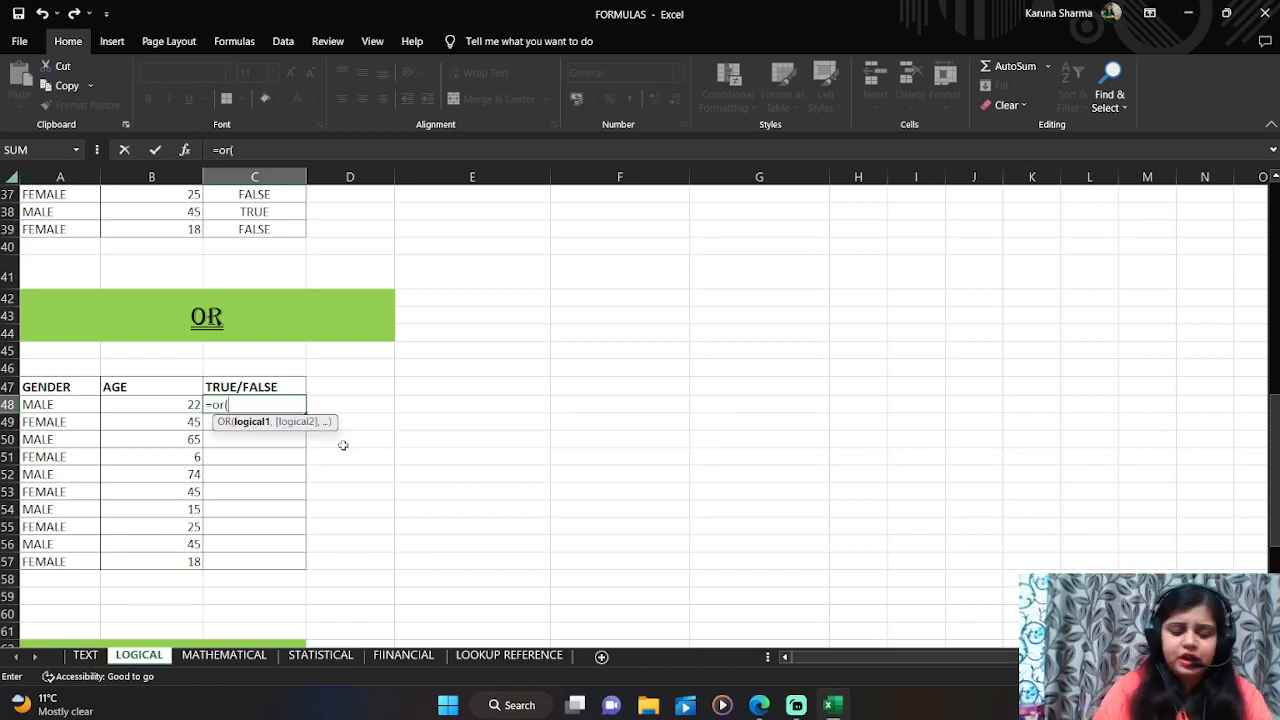
{"action": "type", "text": "A48"}
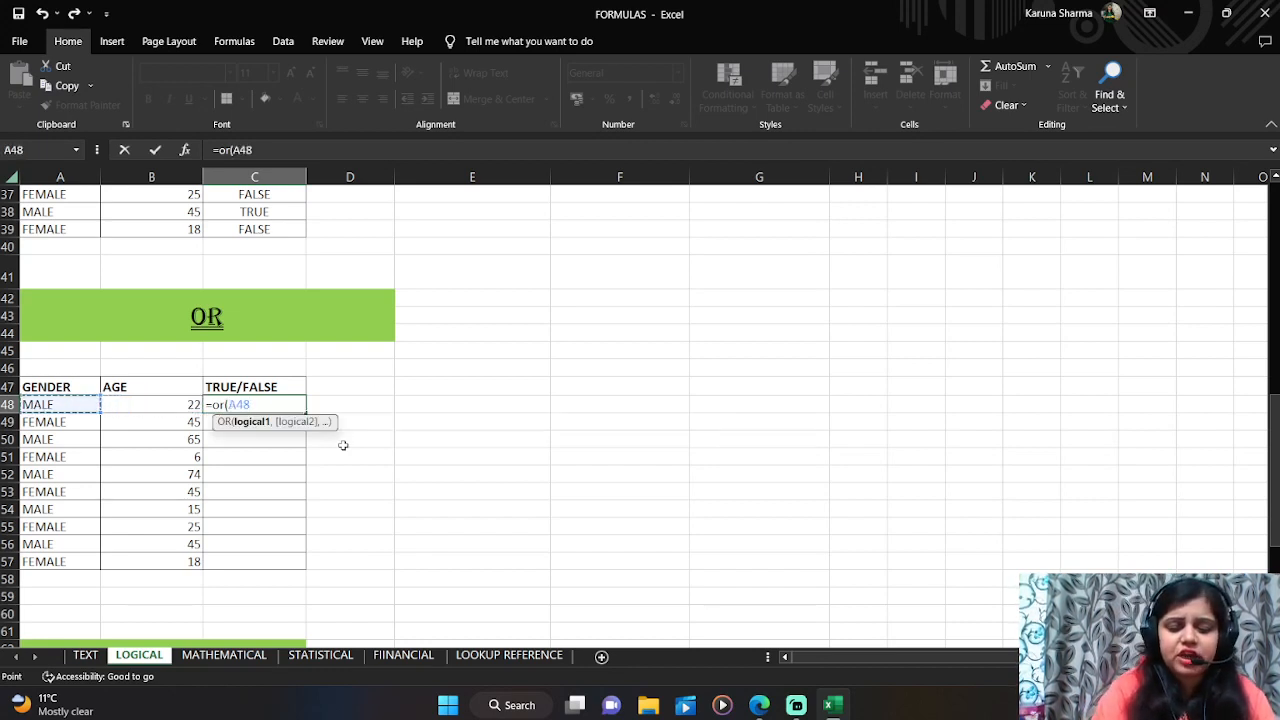
{"action": "type", "text": "=\"MALE\""}
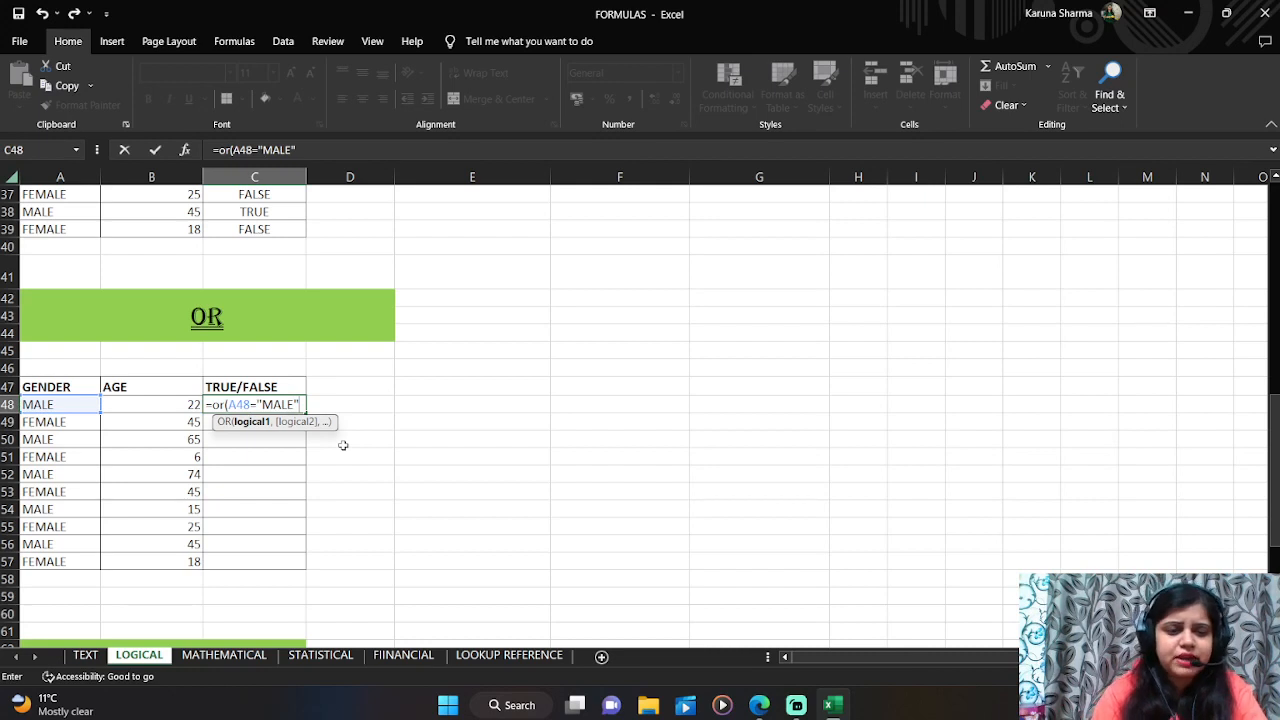
{"action": "type", "text": ","}
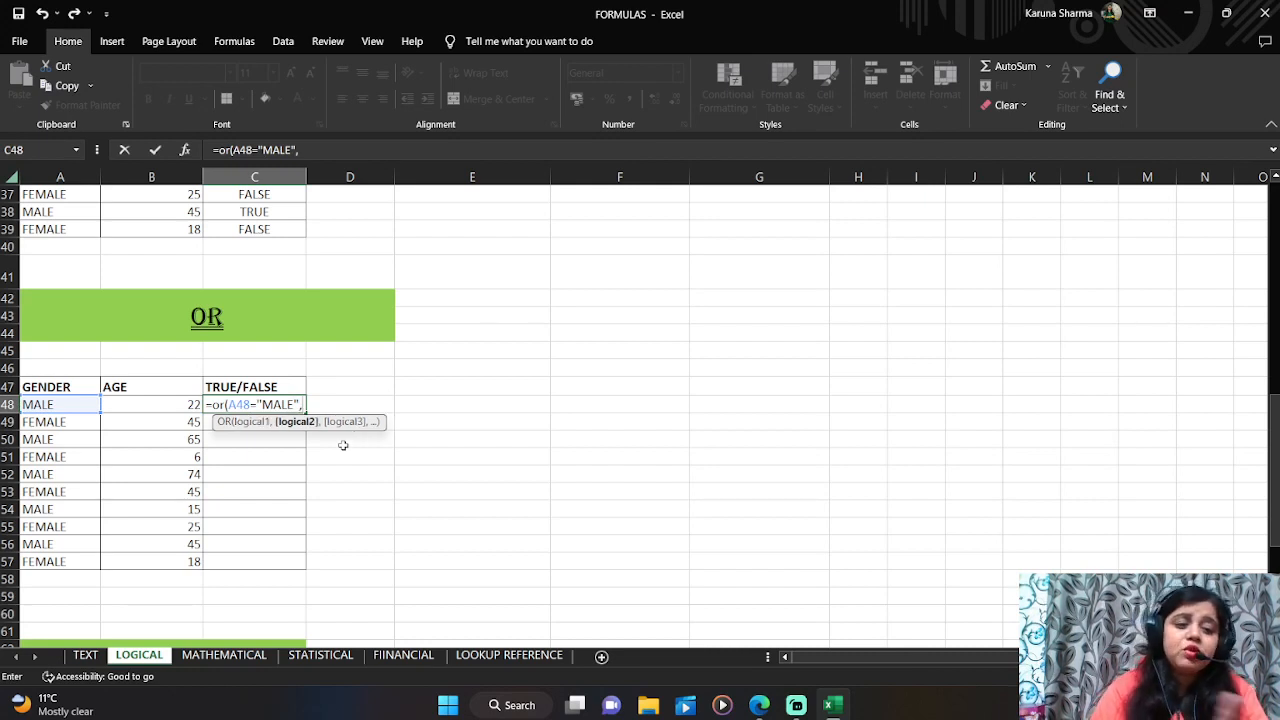
{"action": "key", "text": "Left"}
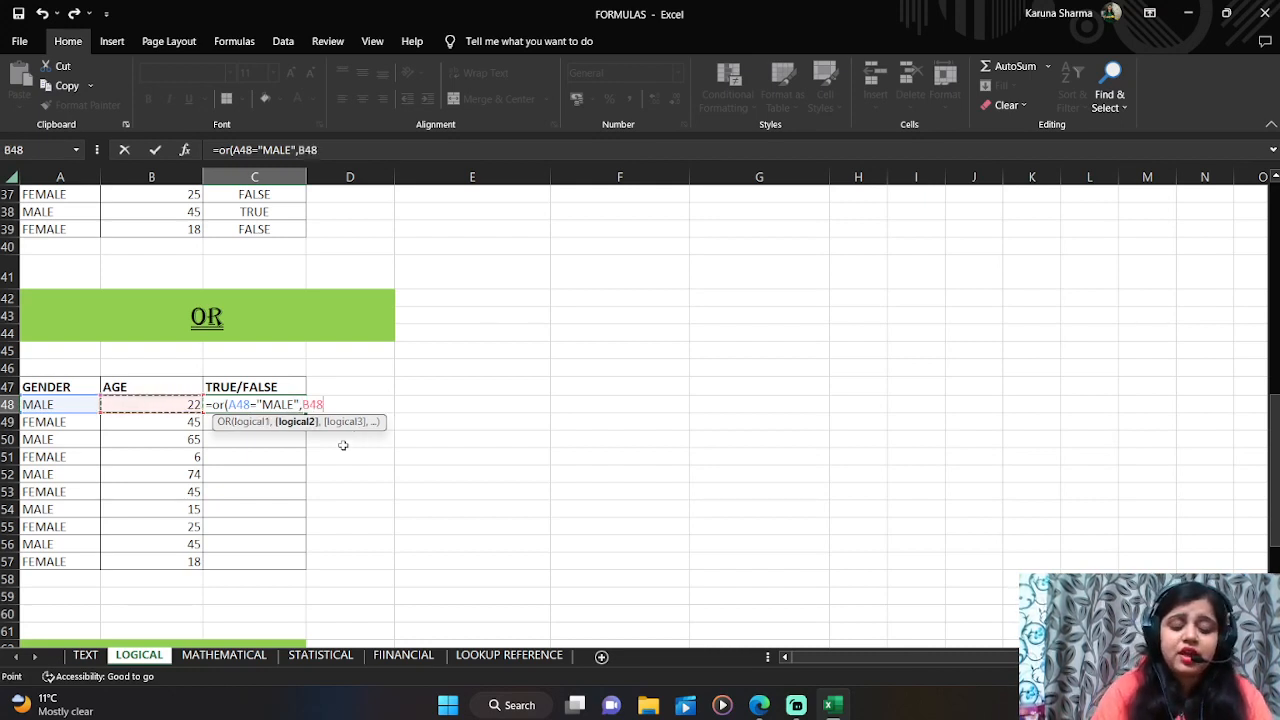
{"action": "type", "text": ">25"}
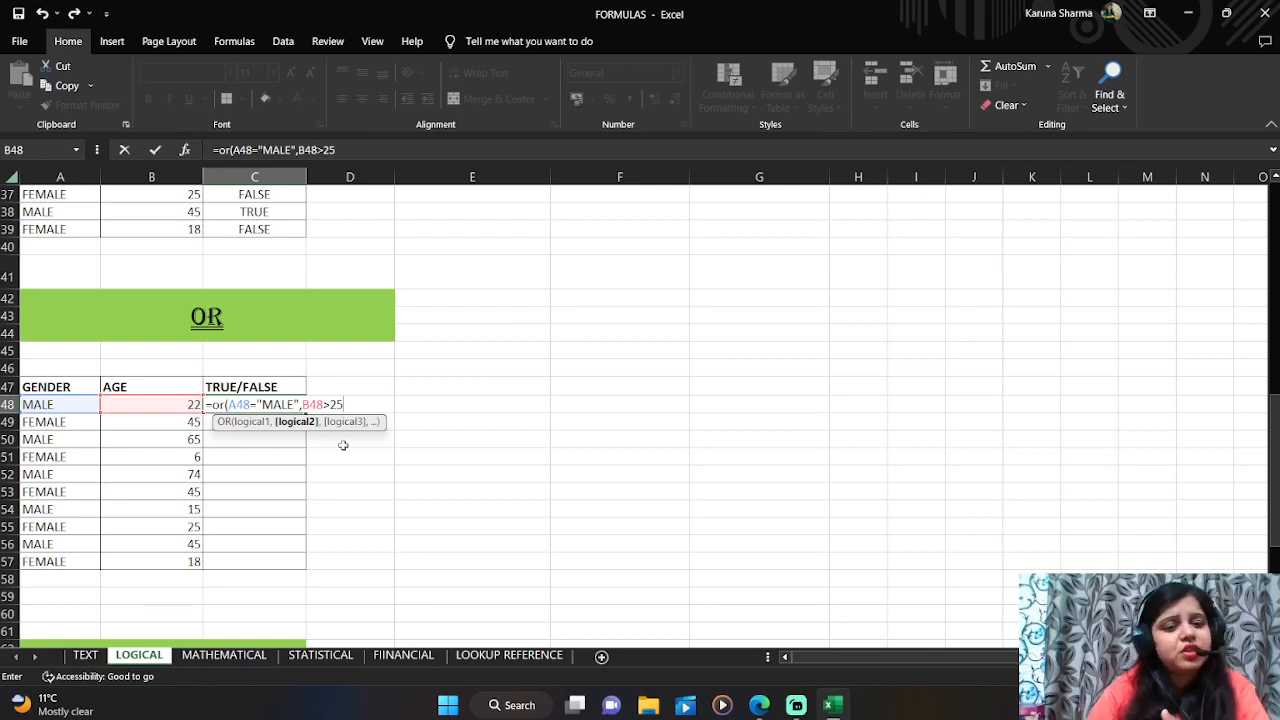
{"action": "type", "text": ")"}
{"action": "key", "text": "Return"}
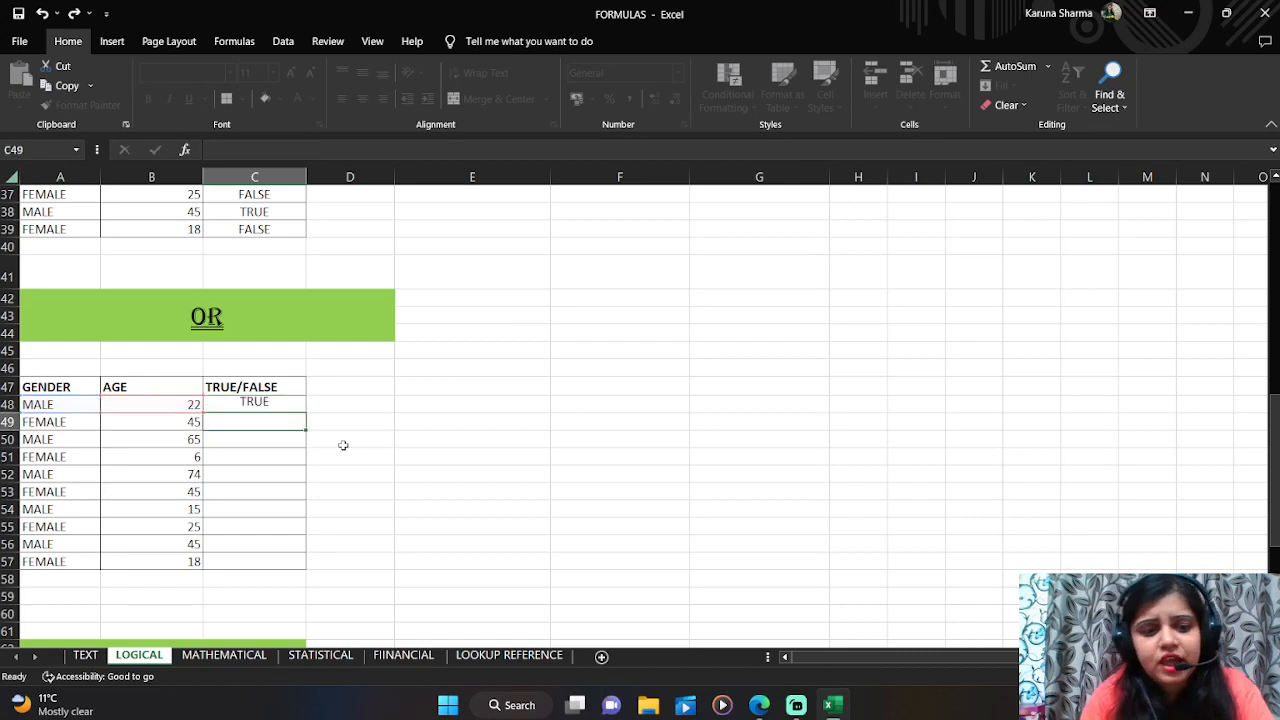
Step: Copy the OR formula in C48 down the TRUE/FALSE column through C57
{"action": "key", "text": "Up"}
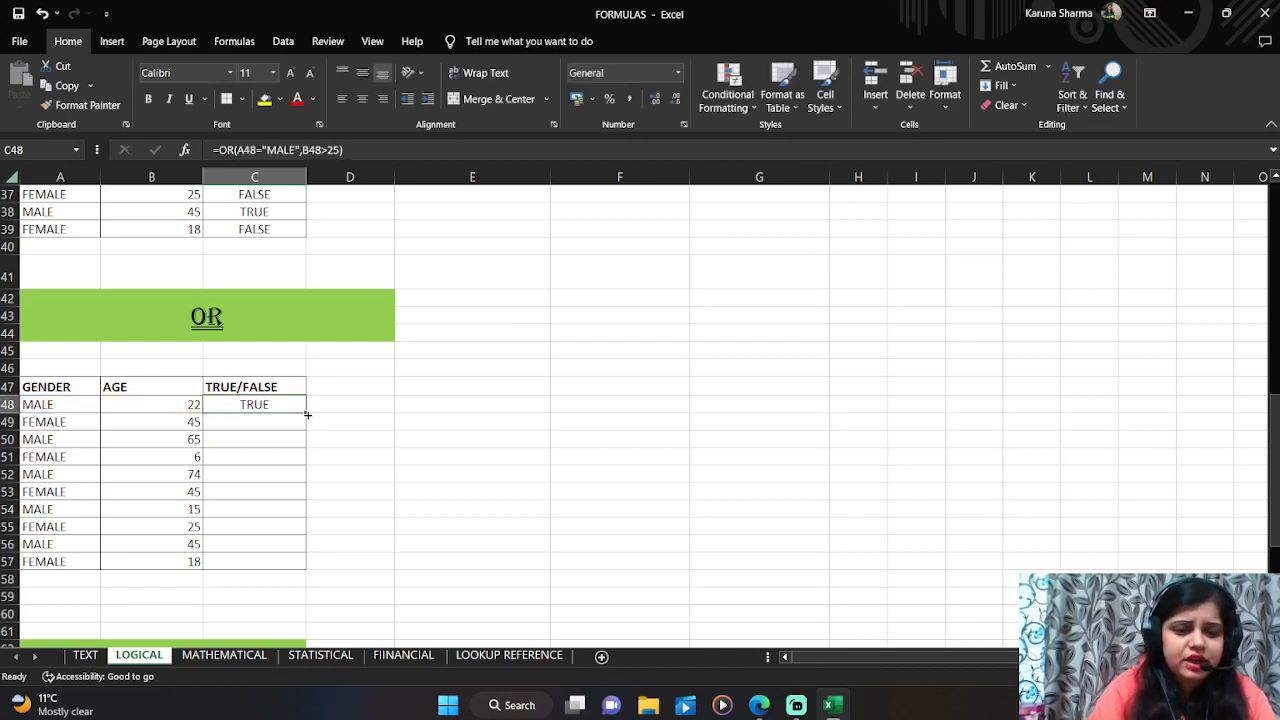
{"action": "double_click", "coordinate": [308, 416]}
{"action": "left_click", "coordinate": [268, 457]}
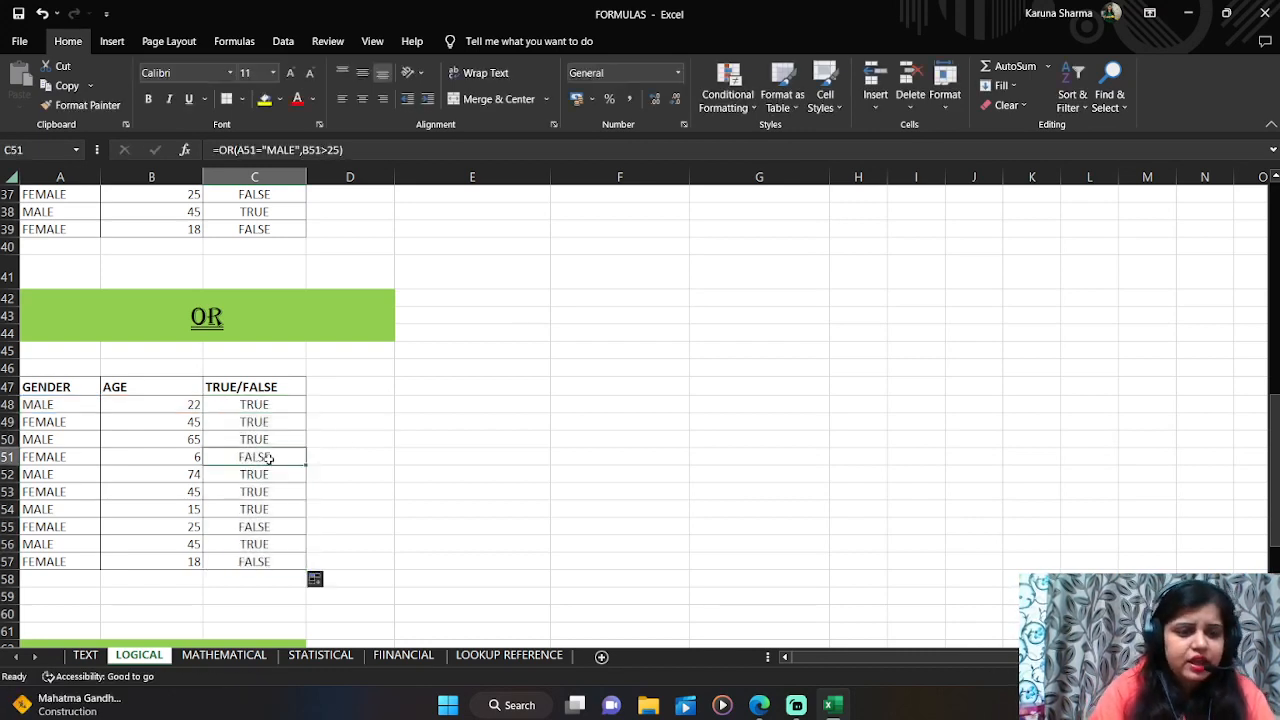
Step: Inspect the gender, age and OR result of several rows, such as rows 51, 55, 57 and 53
{"action": "left_click", "coordinate": [62, 457]}
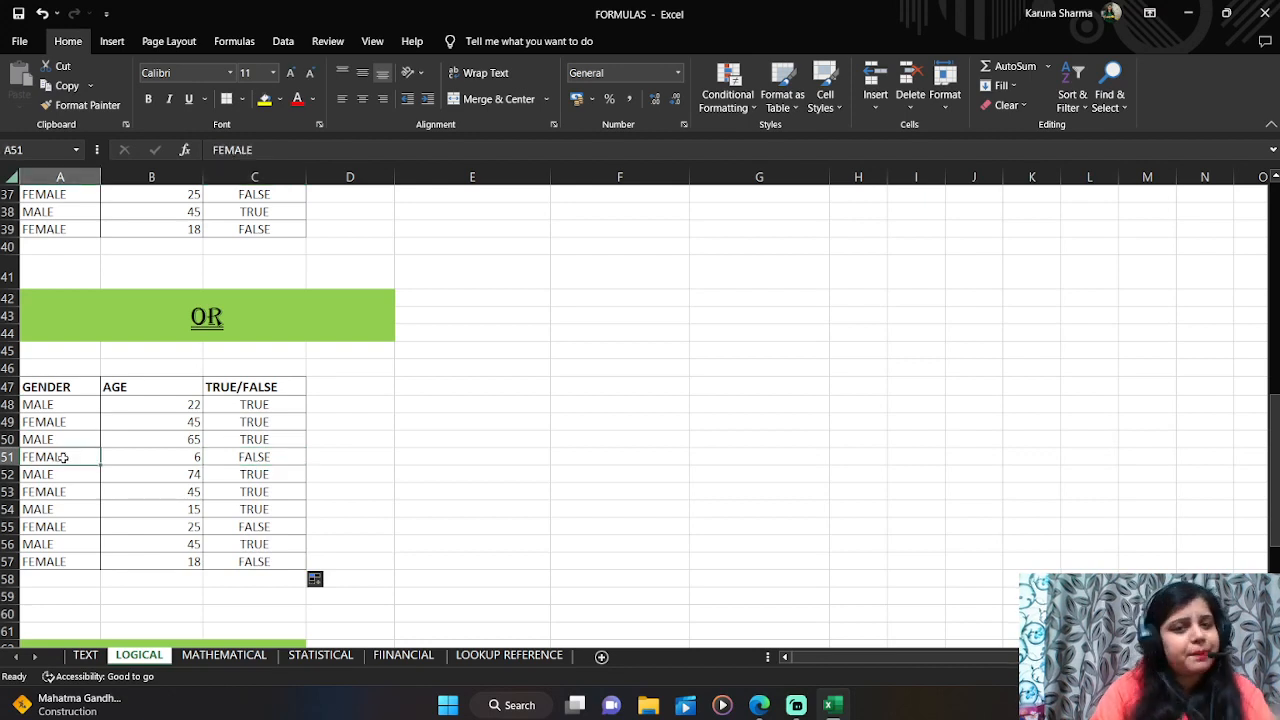
{"action": "left_click", "coordinate": [158, 461]}
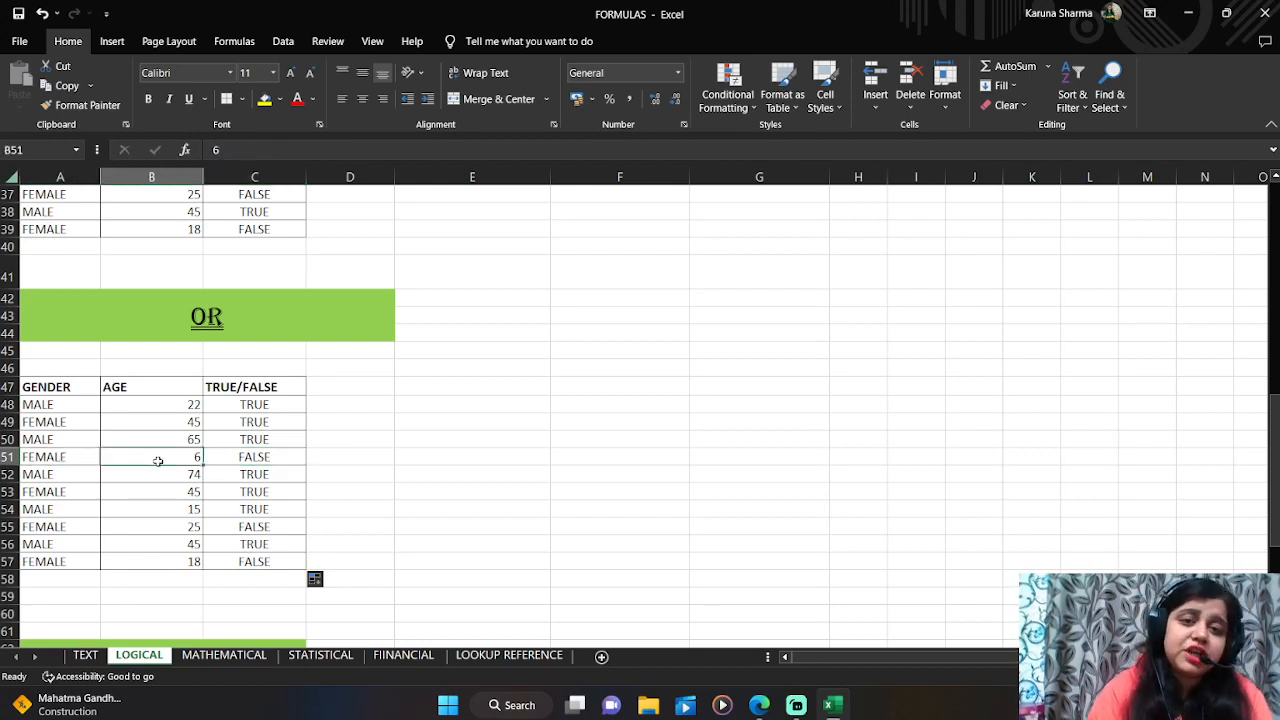
{"action": "left_click", "coordinate": [215, 457]}
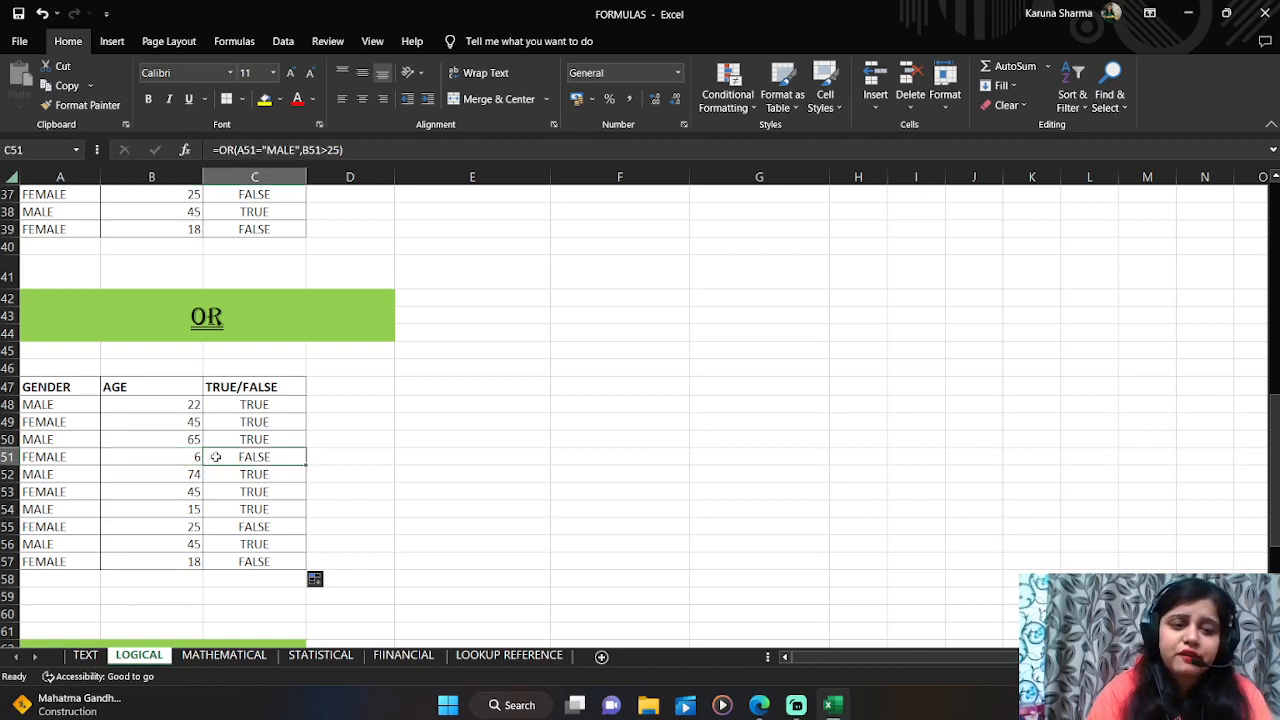
{"action": "left_click", "coordinate": [234, 526]}
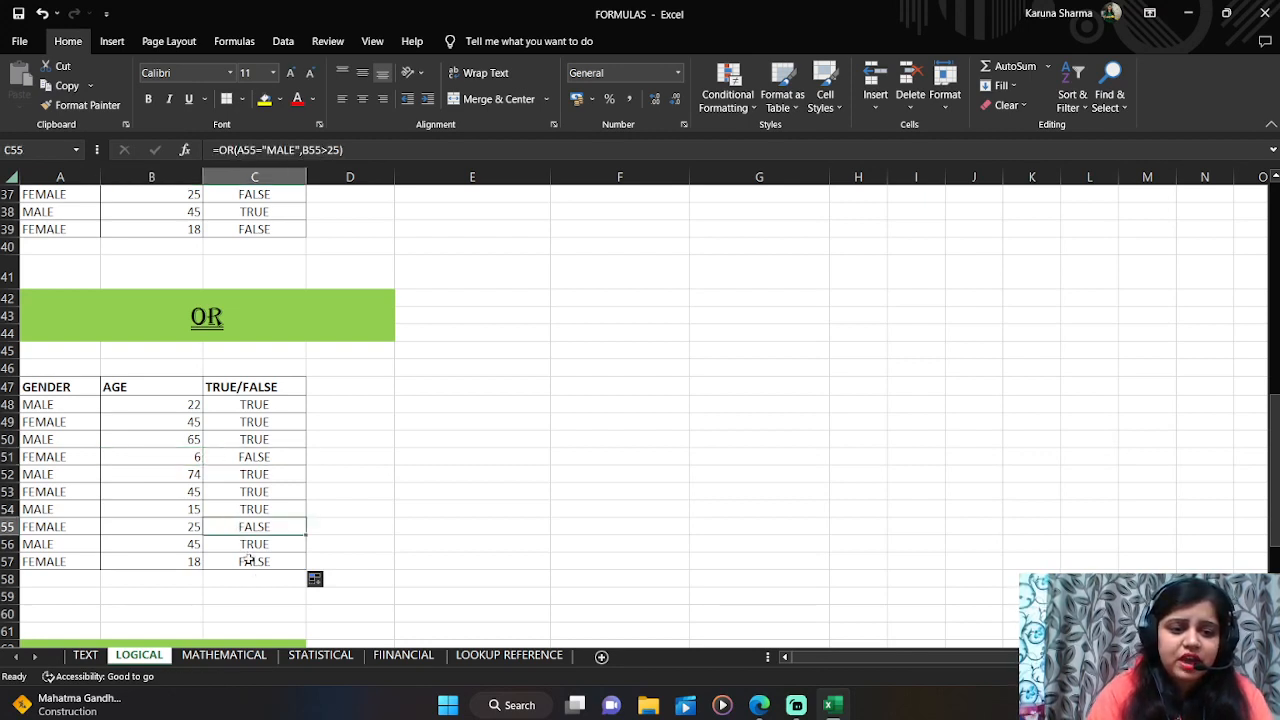
{"action": "left_click", "coordinate": [249, 562]}
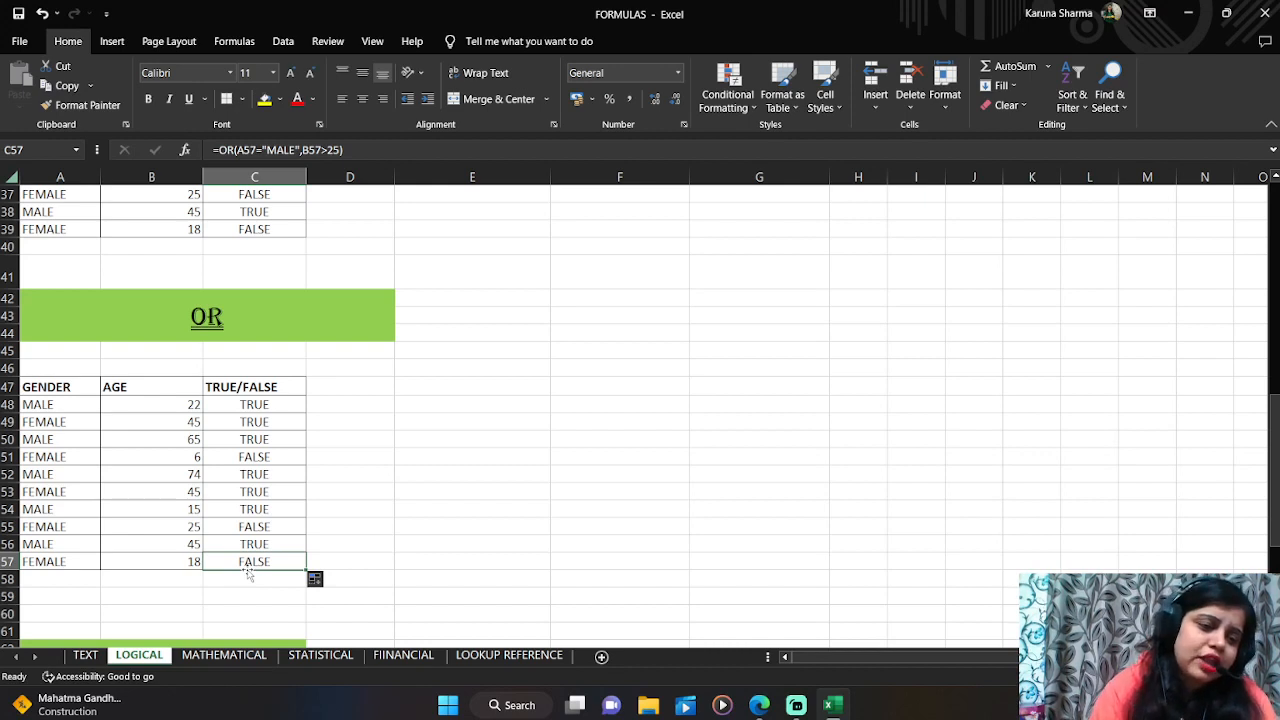
{"action": "left_click", "coordinate": [246, 492]}
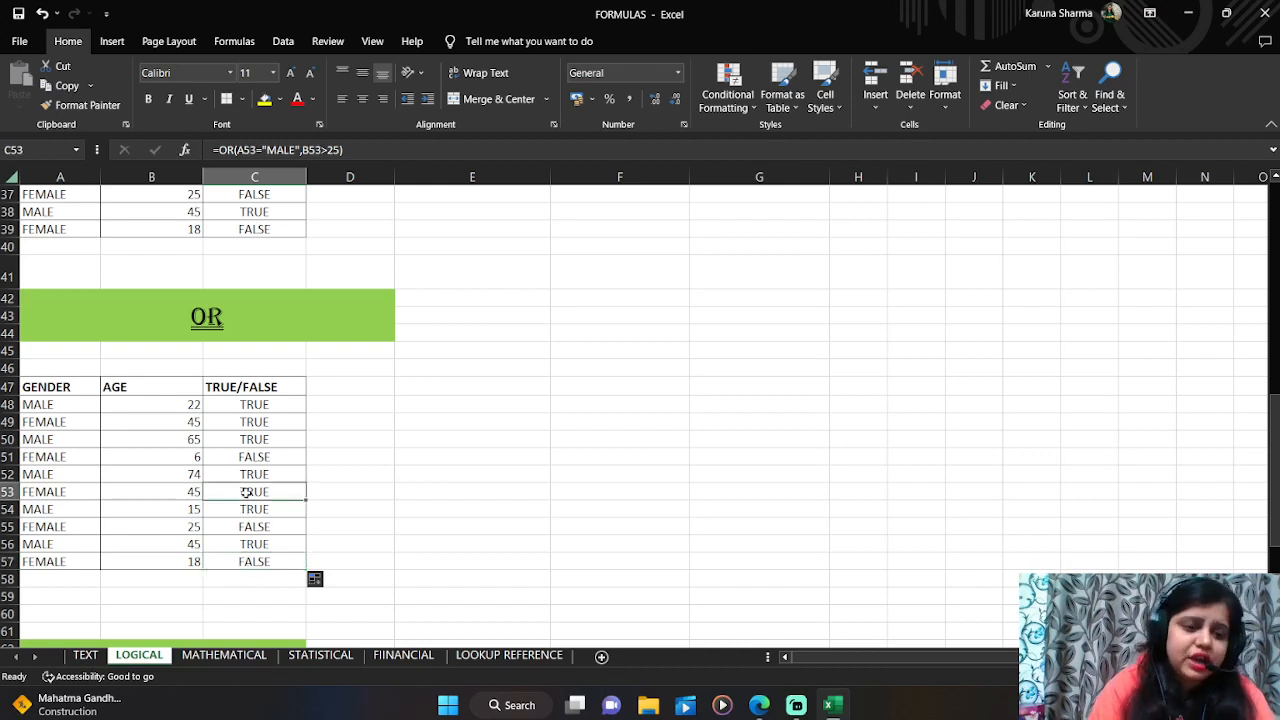
{"action": "left_click", "coordinate": [245, 530]}
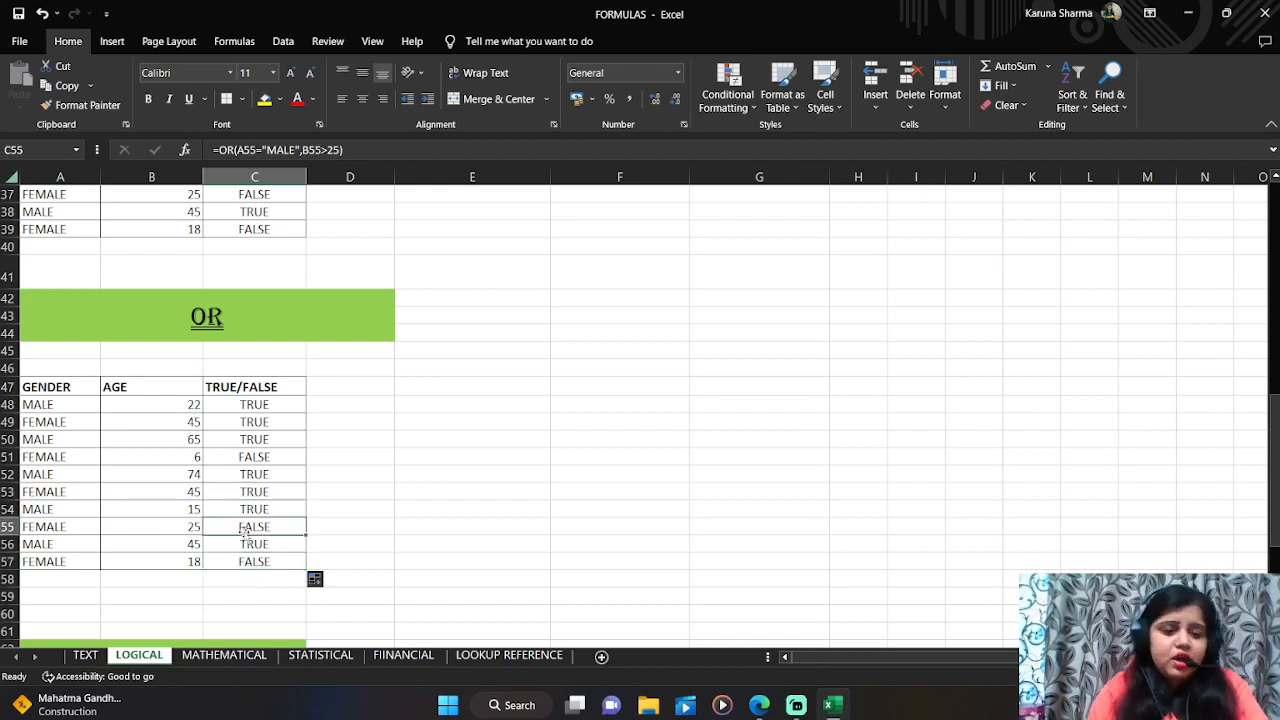
Step: Clear the existing results in the NOT section's TRUE/FALSE column, C68 through C77
{"action": "key", "text": "Down"}
{"action": "key", "text": "Down"}
{"action": "key", "text": "Down"}
{"action": "key", "text": "Down"}
{"action": "key", "text": "Down"}
{"action": "key", "text": "Down"}
{"action": "key", "text": "Down"}
{"action": "key", "text": "Down"}
{"action": "key", "text": "Down"}
{"action": "key", "text": "Down"}
{"action": "key", "text": "Down"}
{"action": "key", "text": "Down"}
{"action": "key", "text": "Down"}
{"action": "key", "text": "Down"}
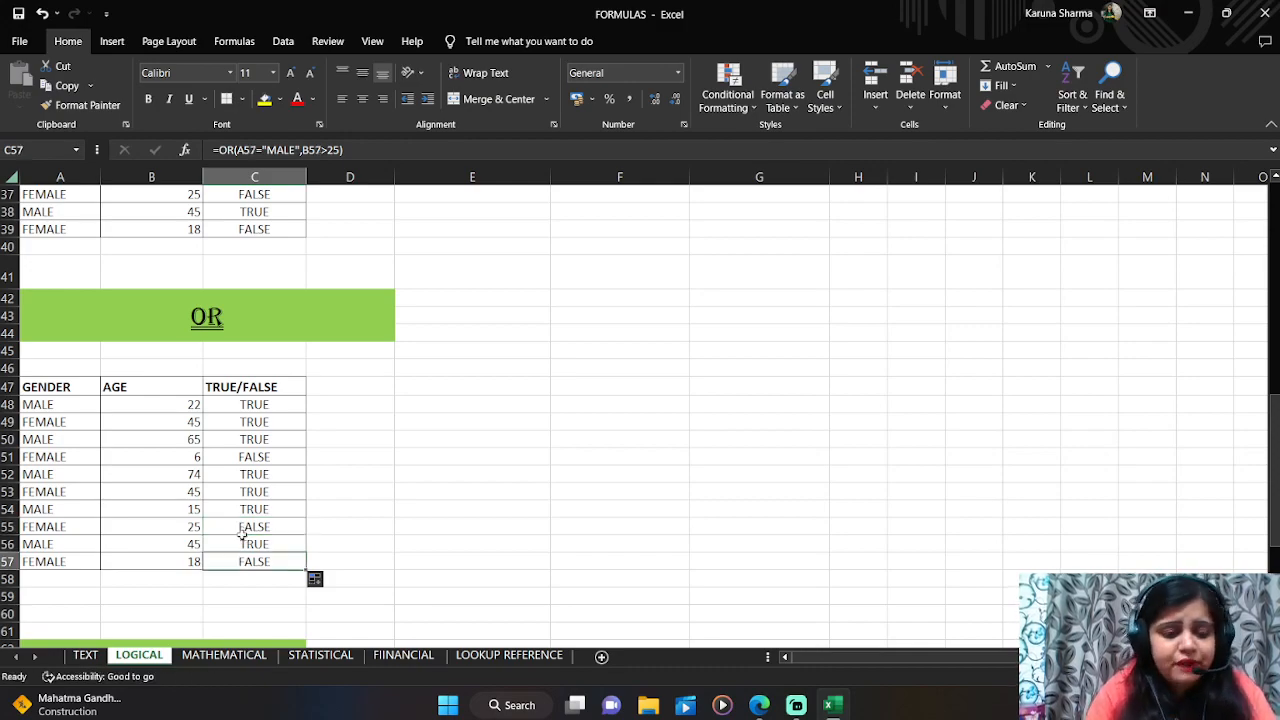
{"action": "key", "text": "Down"}
{"action": "key", "text": "Down"}
{"action": "key", "text": "Down"}
{"action": "key", "text": "Down"}
{"action": "key", "text": "Down"}
{"action": "key", "text": "Down"}
{"action": "key", "text": "Down"}
{"action": "key", "text": "Down"}
{"action": "key", "text": "Down"}
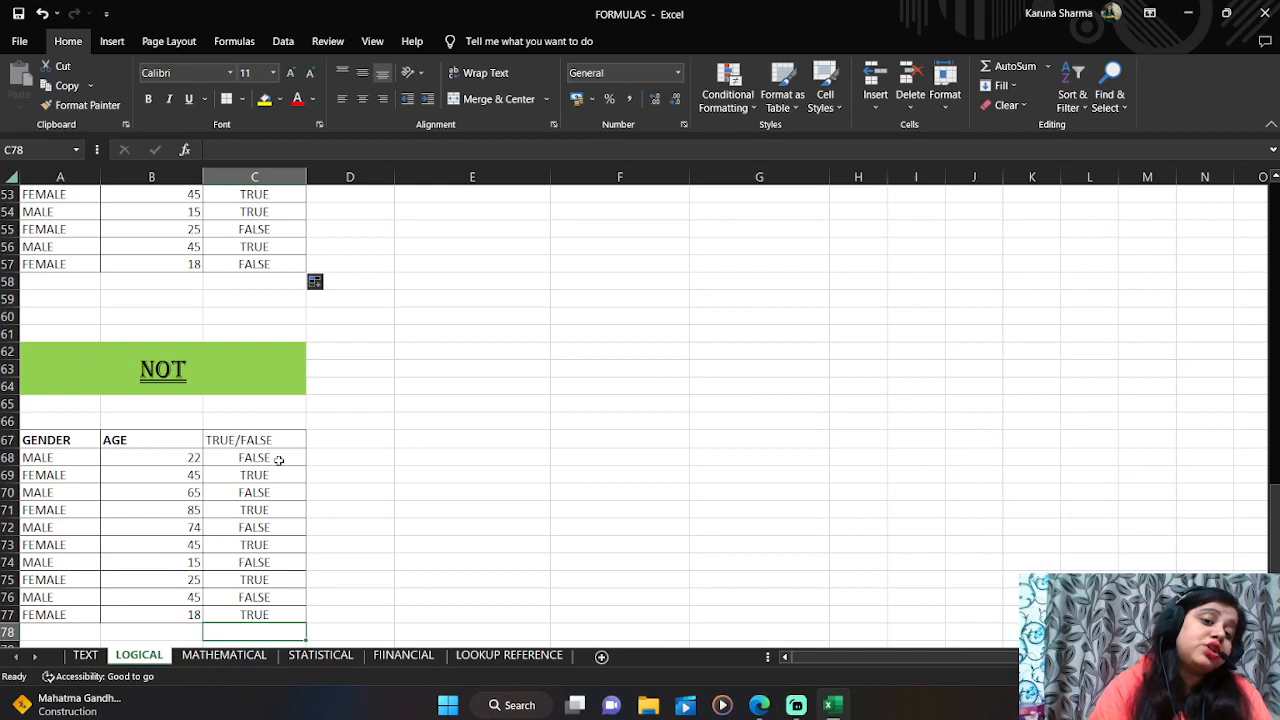
{"action": "left_click", "coordinate": [279, 457]}
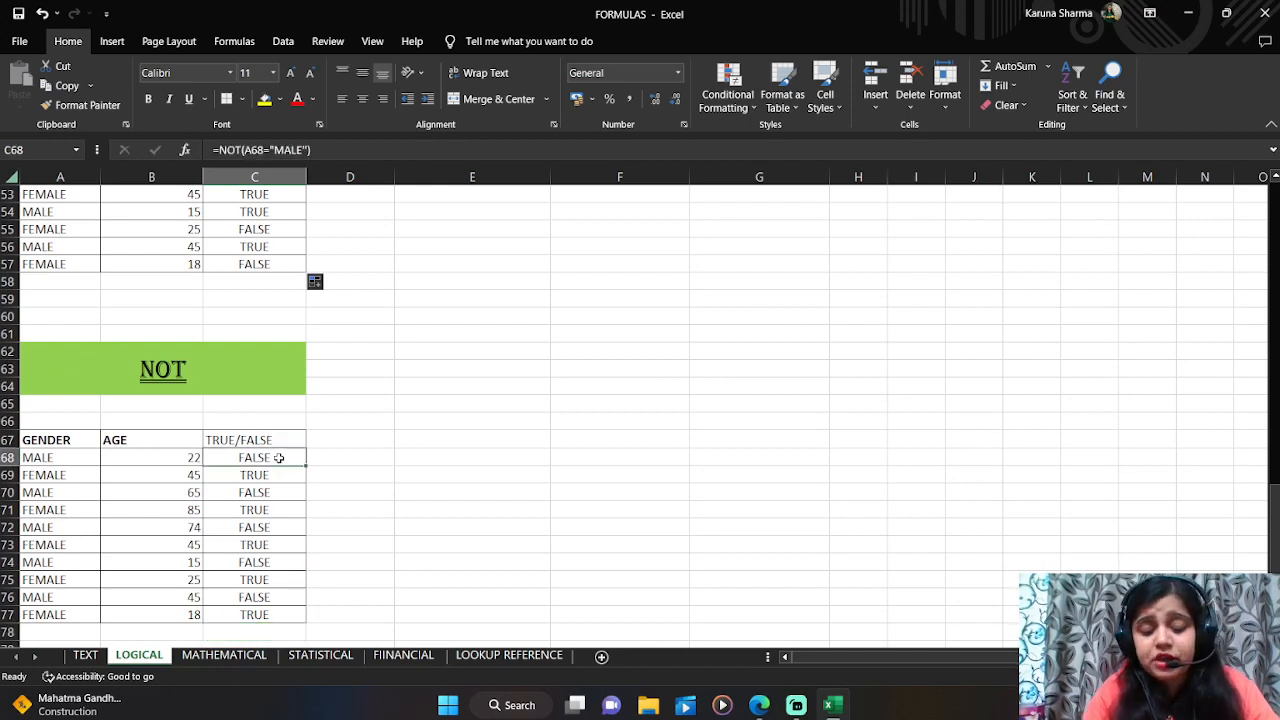
{"action": "key", "text": "ctrl+shift+Down"}
{"action": "key", "text": "Delete"}
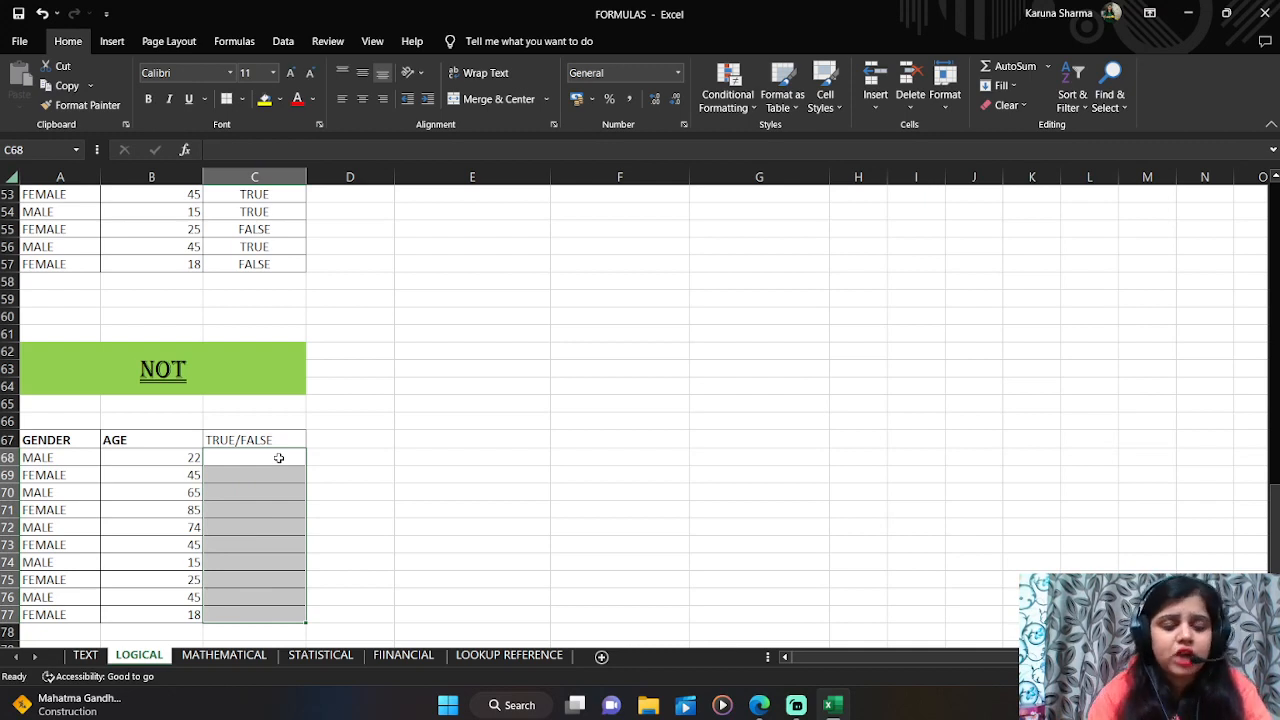
Step: In C68, enter =NOT(A68="MALE") to test whether the person is not male
{"action": "left_click", "coordinate": [279, 457]}
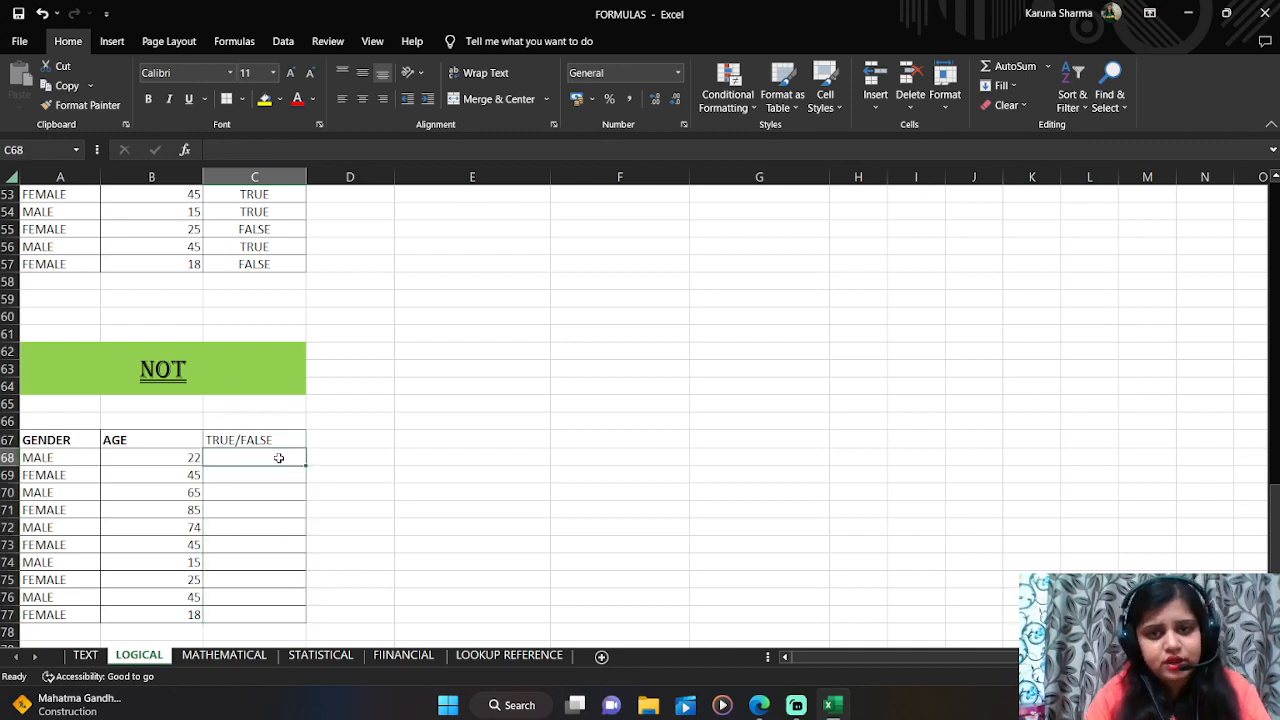
{"action": "type", "text": "=not"}
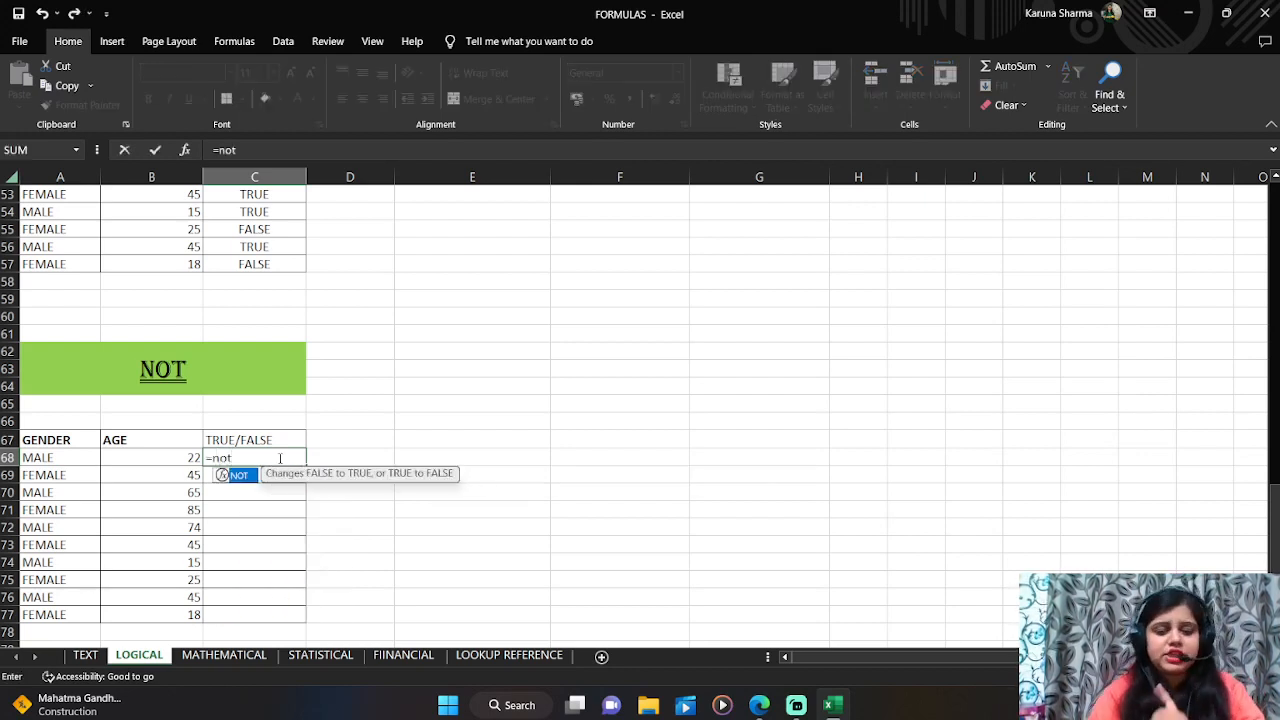
{"action": "type", "text": "("}
{"action": "key", "text": "Left"}
{"action": "key", "text": "Left"}
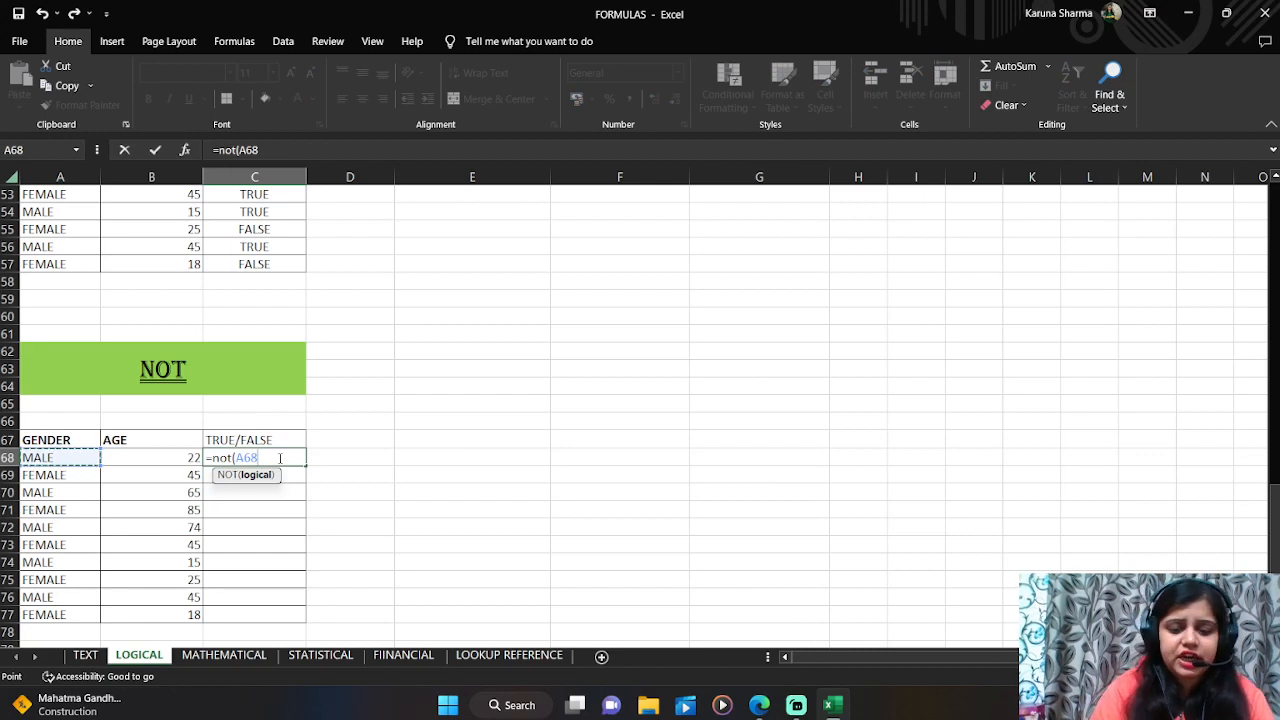
{"action": "type", "text": "=\"MALE\""}
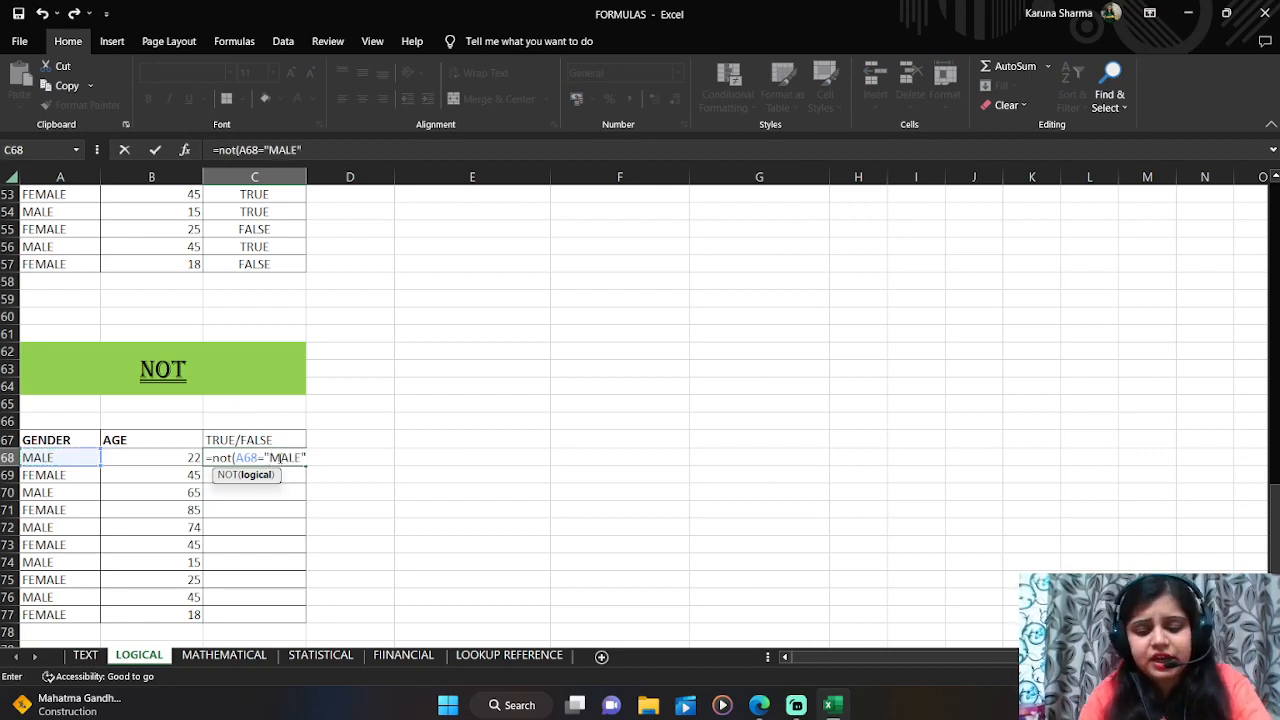
{"action": "type", "text": ")"}
{"action": "key", "text": "Return"}
Step: Copy the NOT formula in C68 down the TRUE/FALSE column through C77 and check the results
{"action": "left_click", "coordinate": [279, 457]}
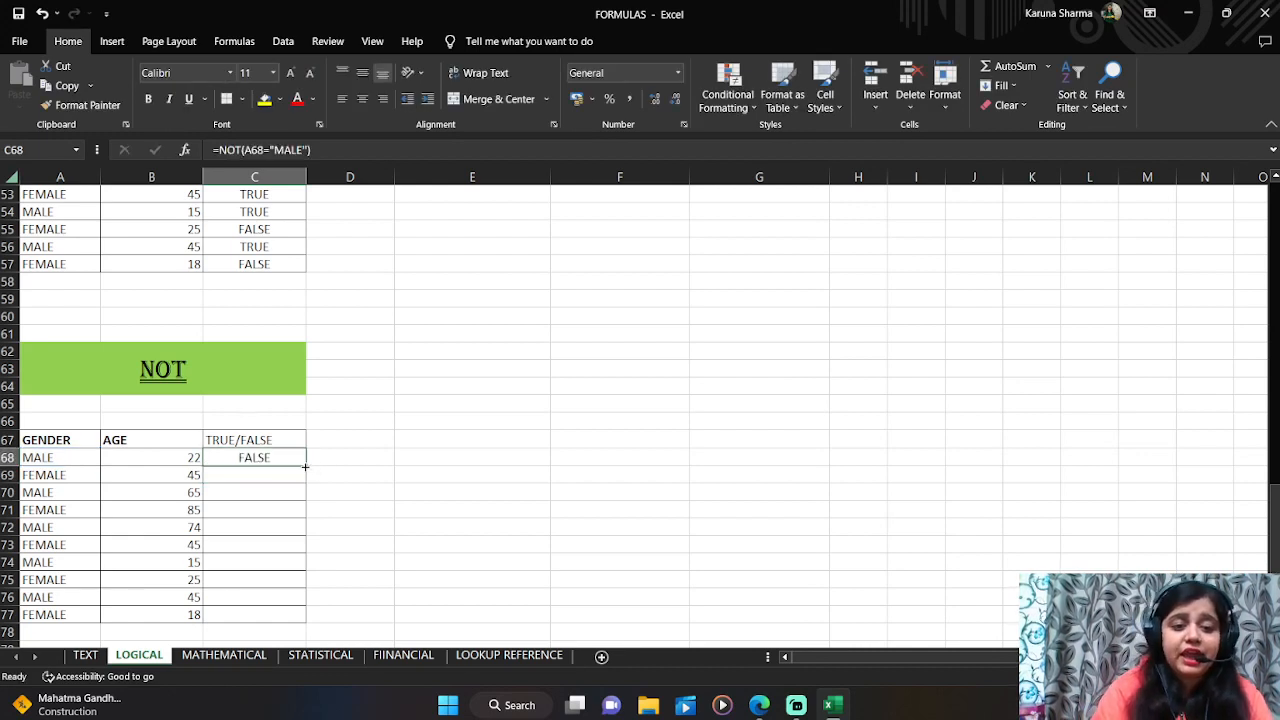
{"action": "double_click", "coordinate": [305, 466]}
{"action": "left_click", "coordinate": [343, 509]}
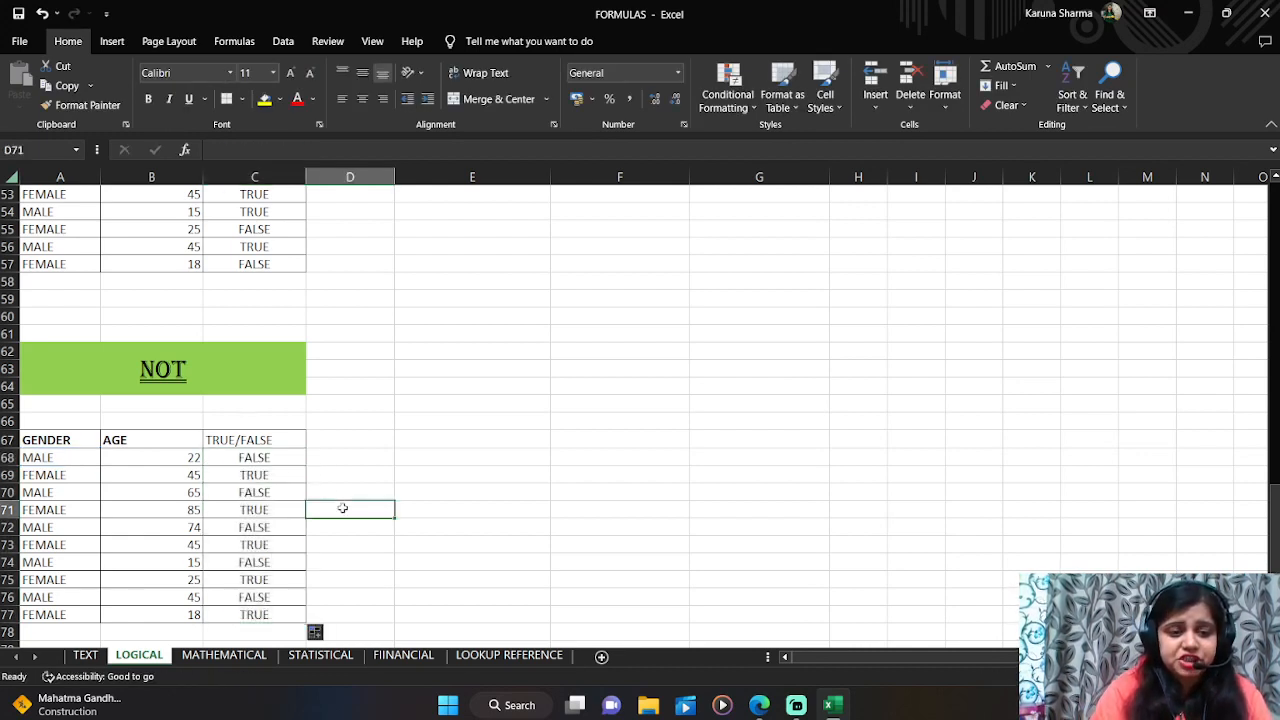
{"action": "left_click", "coordinate": [287, 475]}
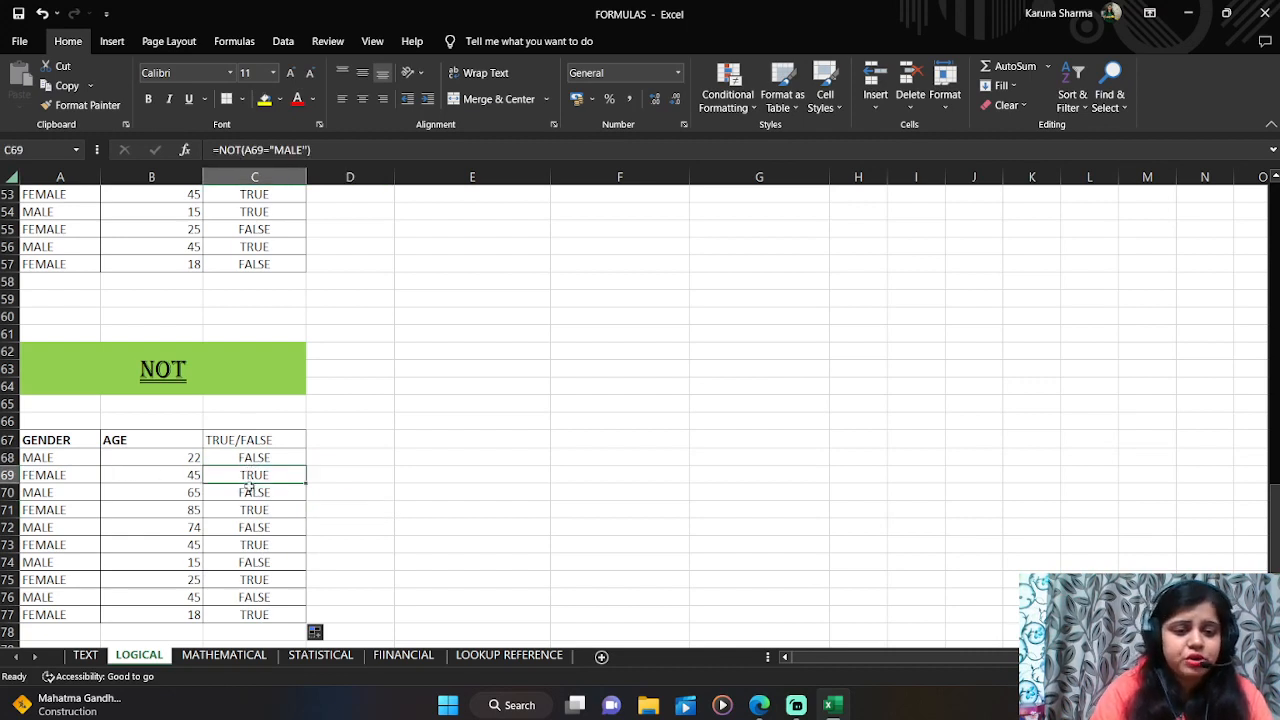
{"action": "left_click", "coordinate": [307, 527]}
{"action": "key", "text": "Down"}
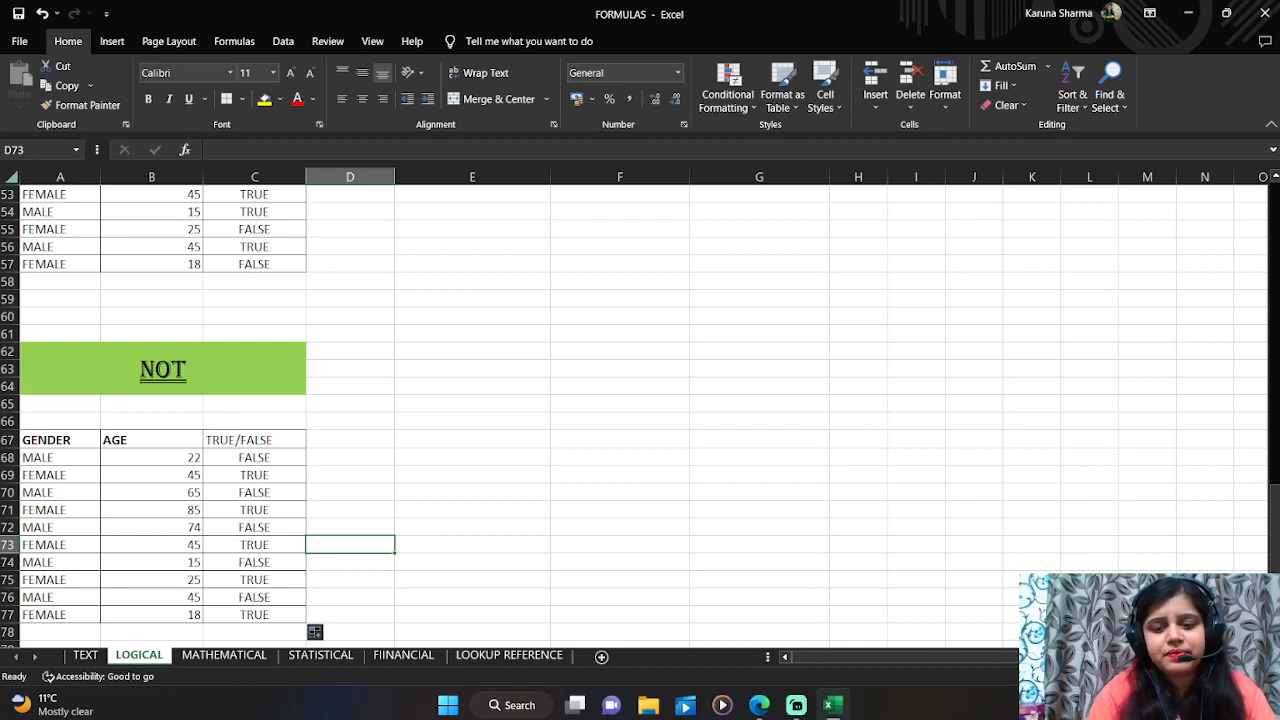
{"action": "left_click", "coordinate": [796, 705]}
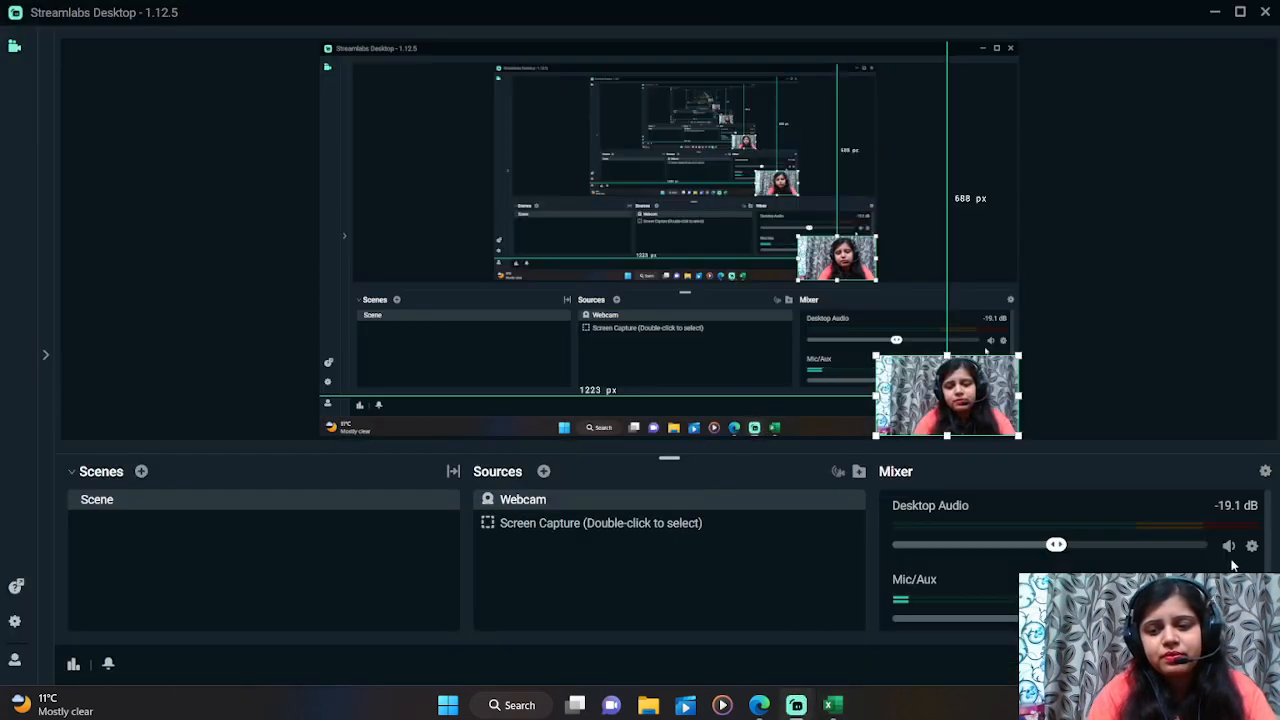